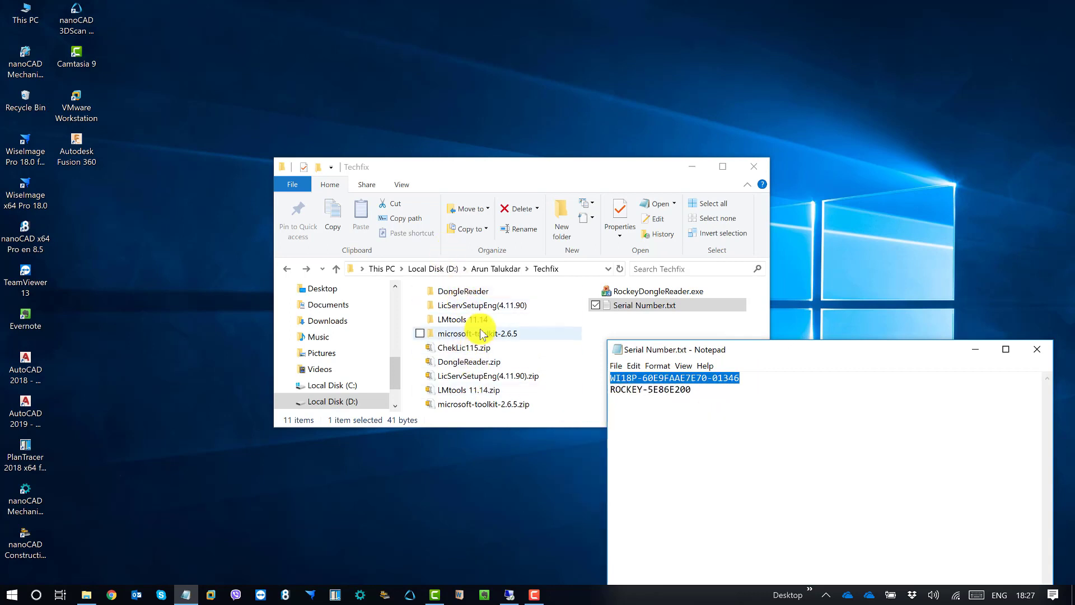
# Run LicServSetupEng.exe from the LicServSetupEng(4.11.90) folder as administrator and position the setup dialog
pyautogui.doubleClick(488, 305)
pyautogui.click(490, 313)
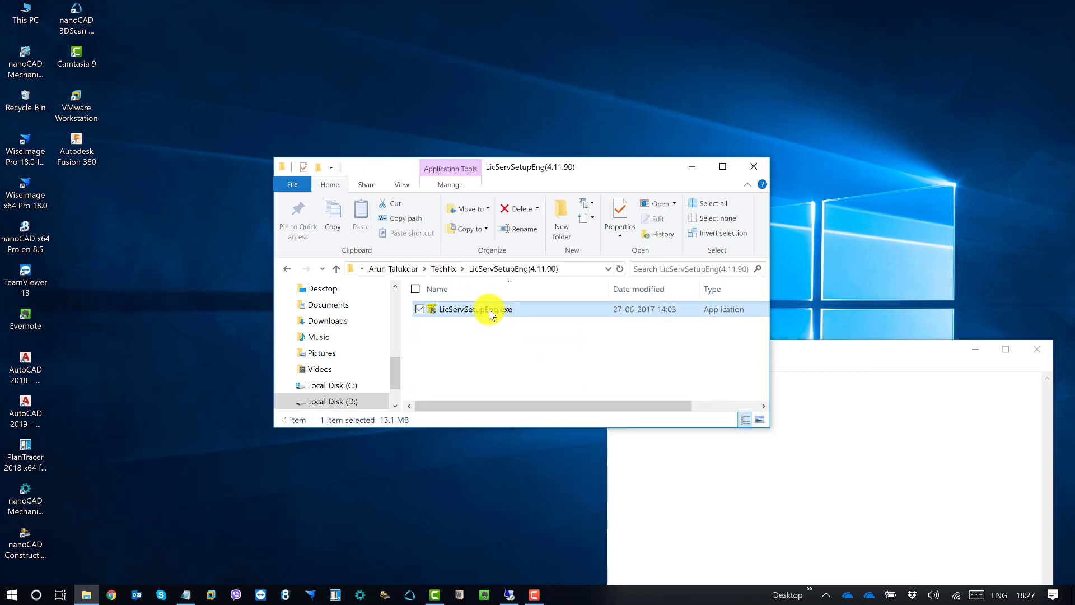
pyautogui.rightClick(489, 309)
pyautogui.click(413, 318)
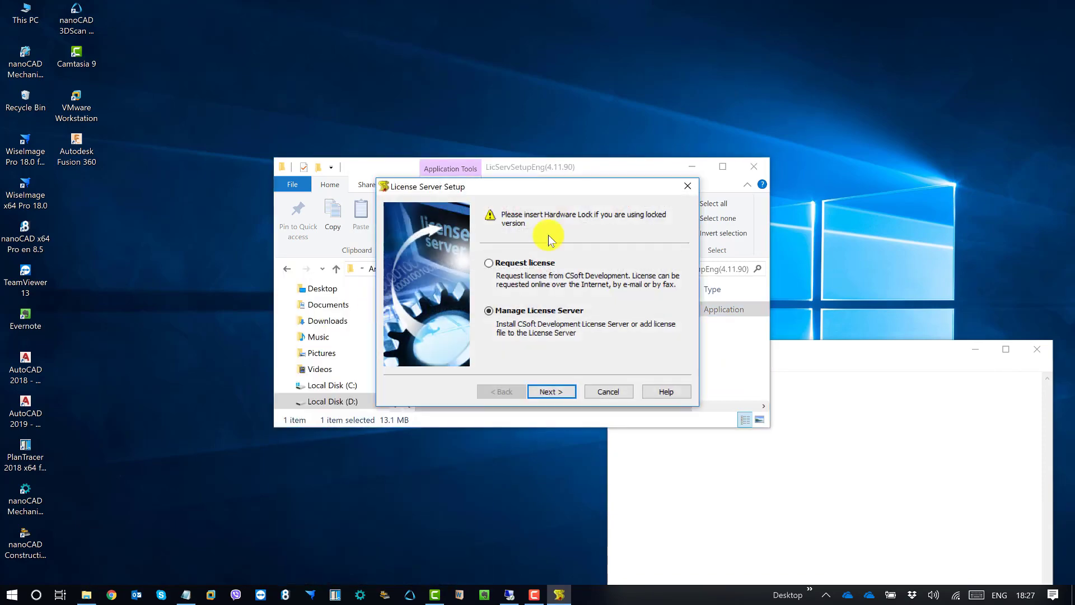
pyautogui.moveTo(568, 183); pyautogui.dragTo(747, 92)
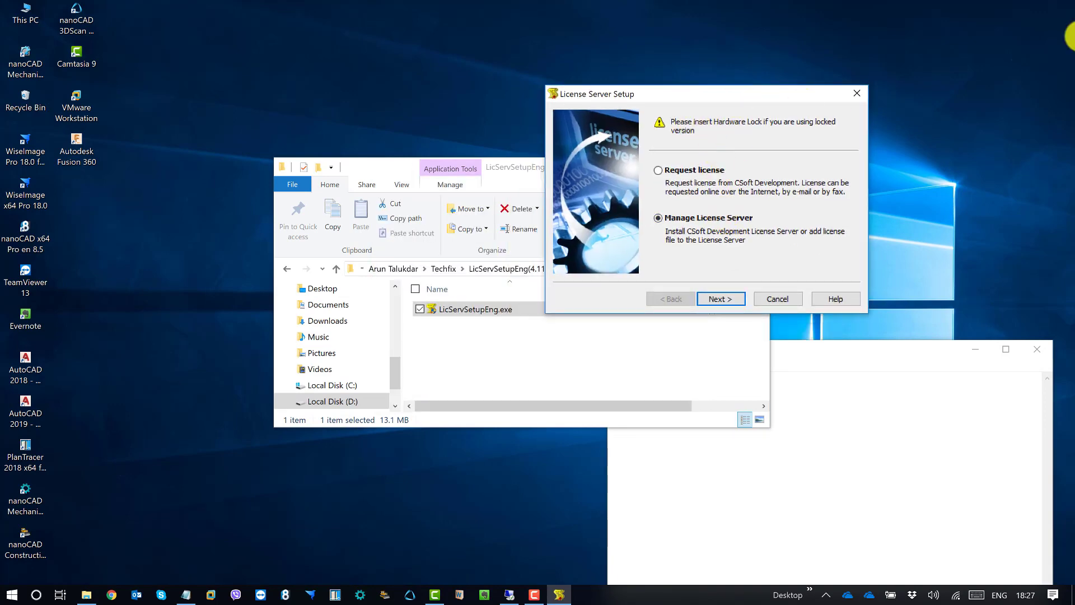
pyautogui.moveTo(744, 92); pyautogui.dragTo(717, 86)
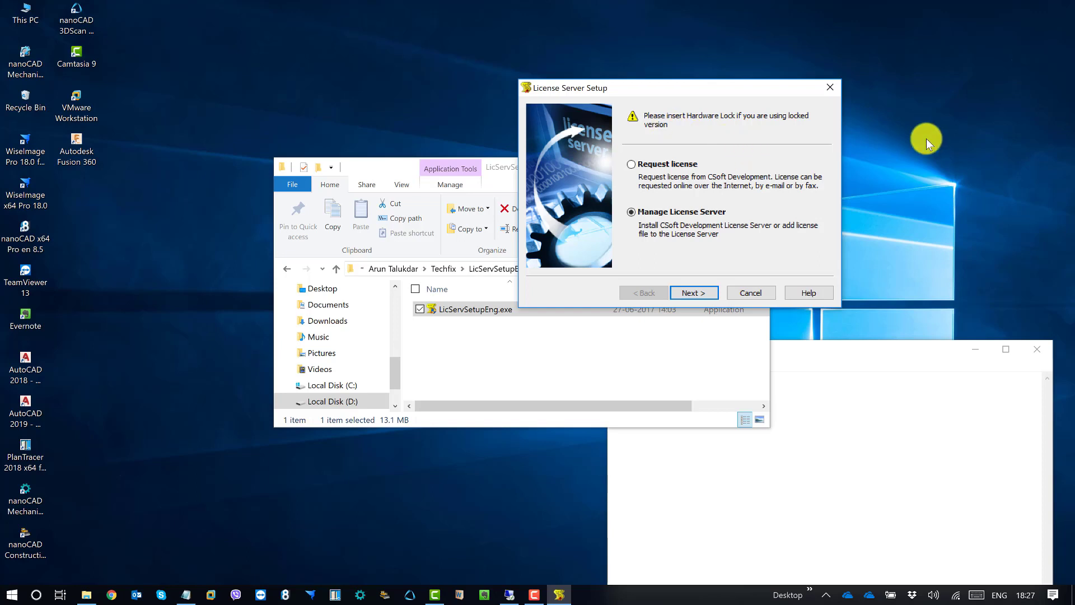
pyautogui.moveTo(764, 95); pyautogui.dragTo(766, 87)
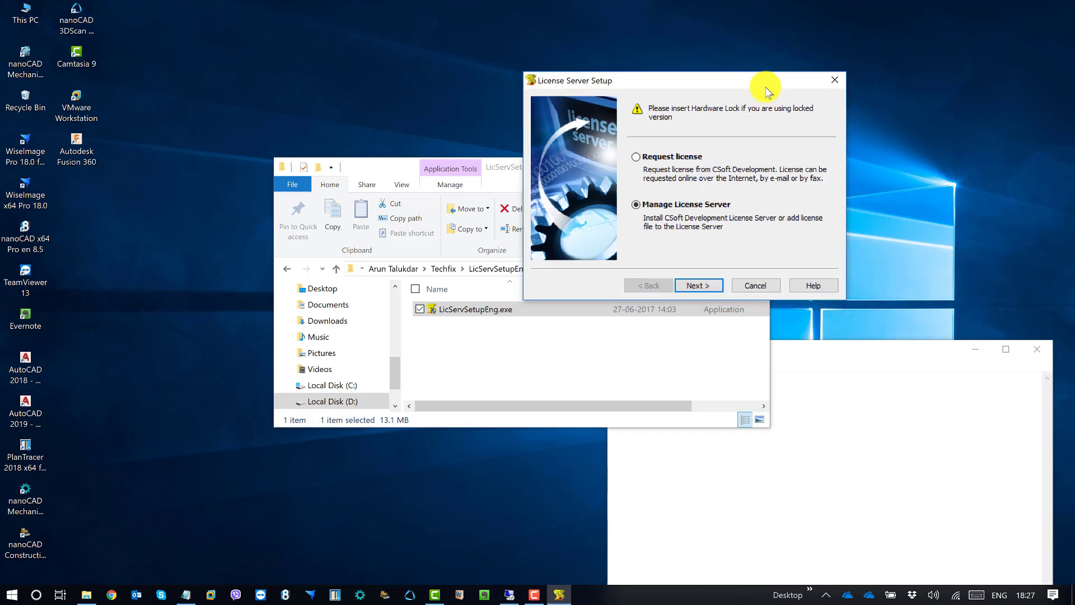
# Select Request license, minimize the Explorer and serial-number Notepad windows, and centre the dialog
pyautogui.click(668, 161)
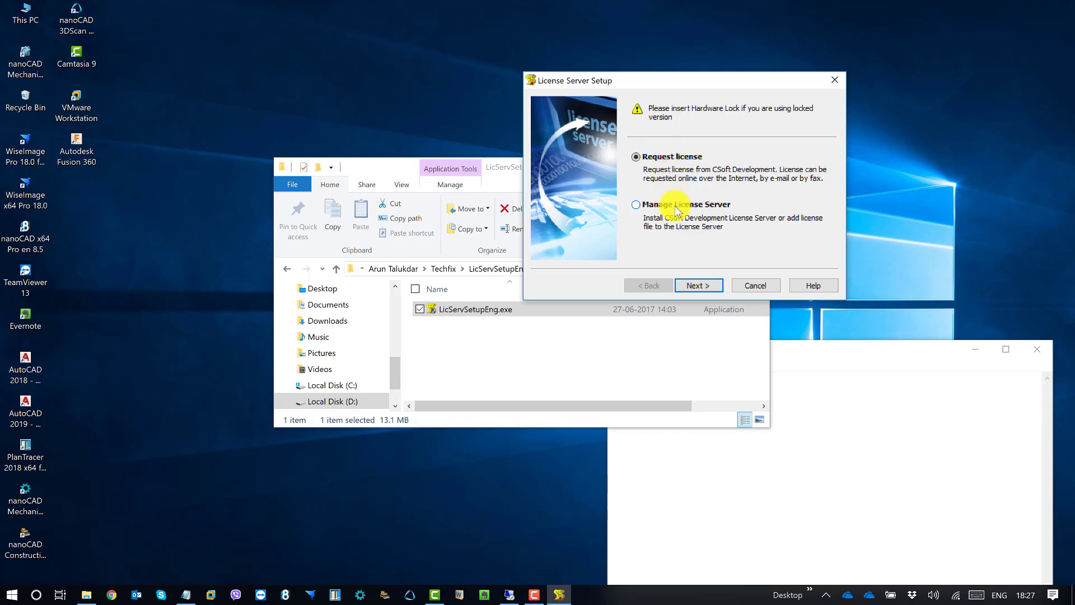
pyautogui.click(505, 168)
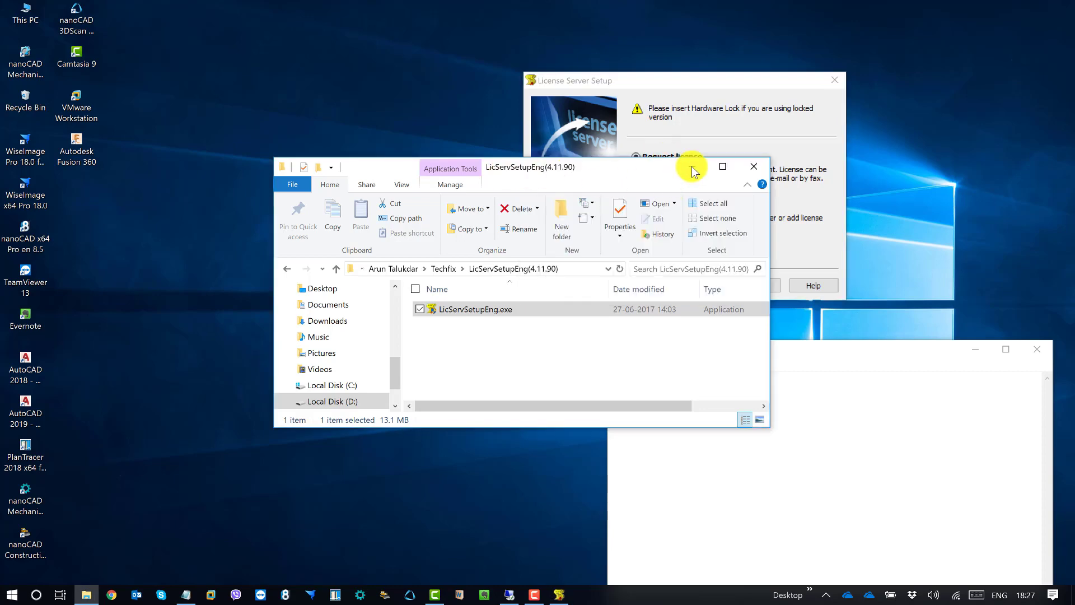
pyautogui.click(706, 167)
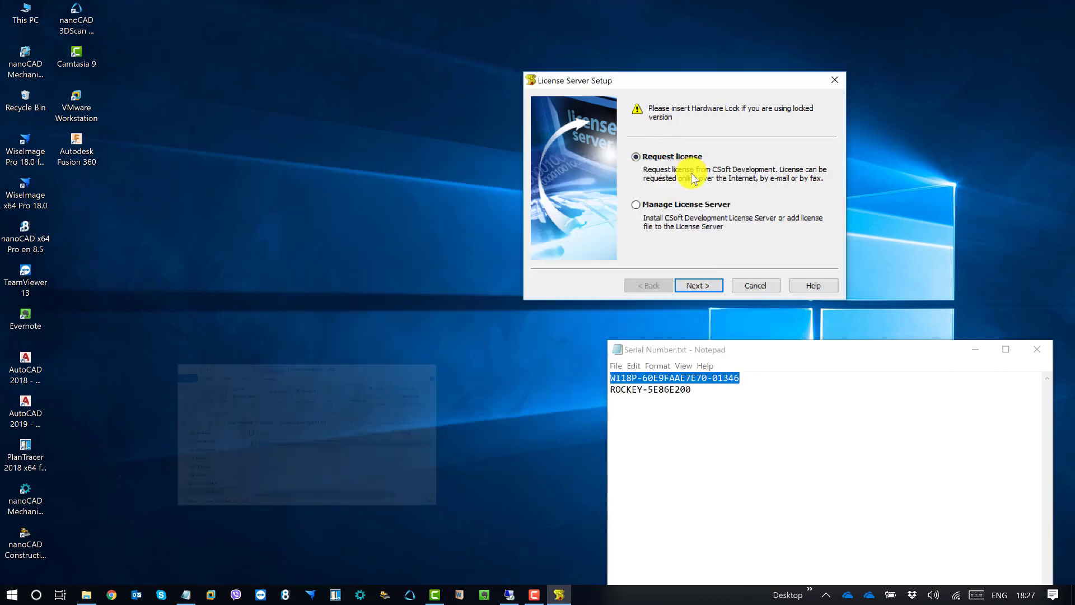
pyautogui.click(977, 349)
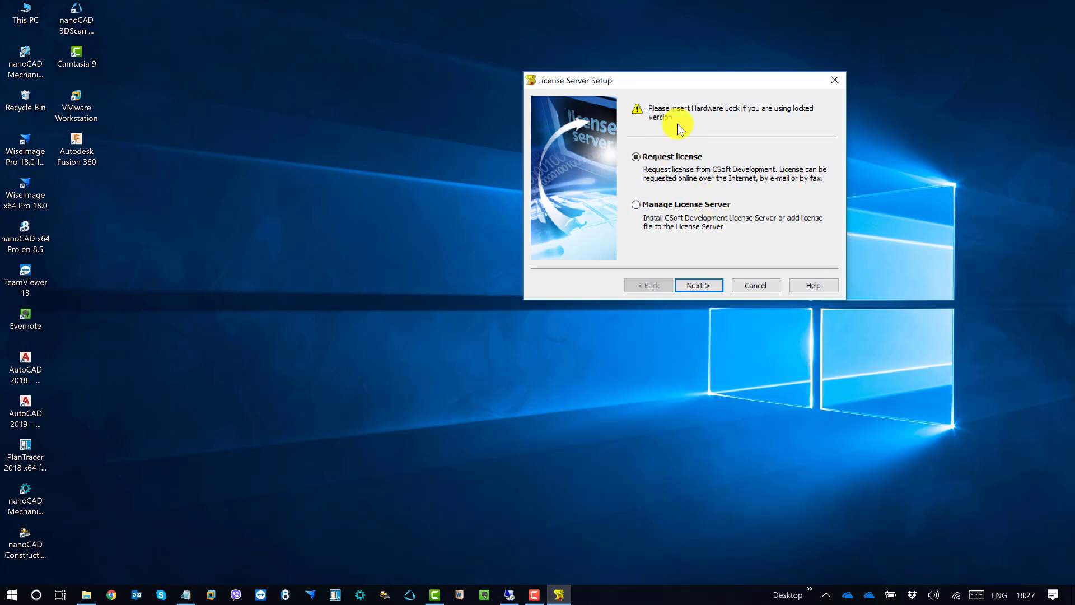
pyautogui.moveTo(690, 81); pyautogui.dragTo(573, 158)
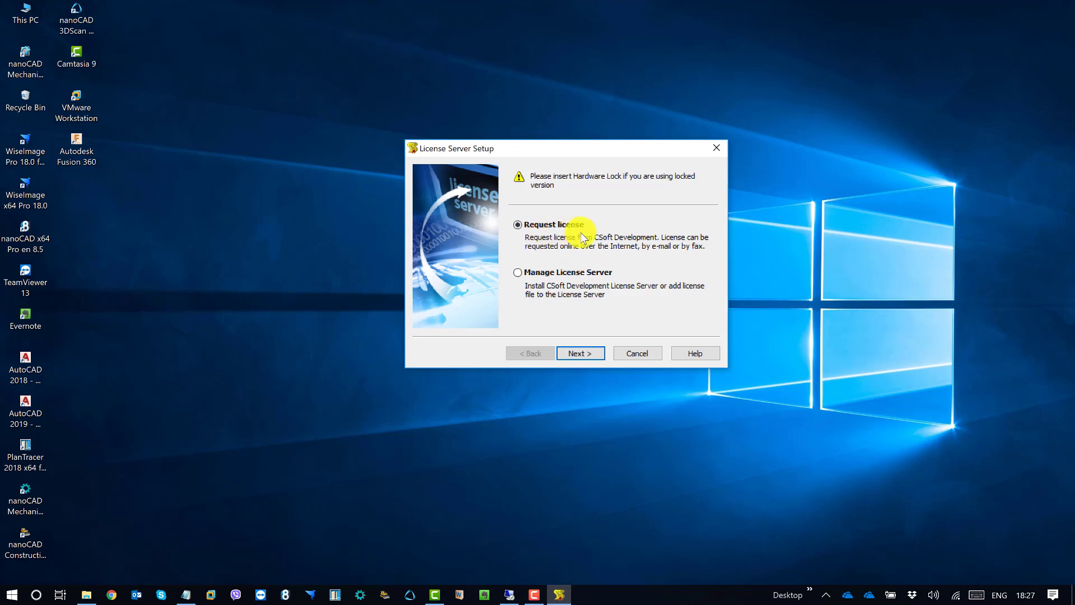
# Look at the Manage License Server options, then go back and reselect Request license
pyautogui.click(577, 274)
pyautogui.click(587, 352)
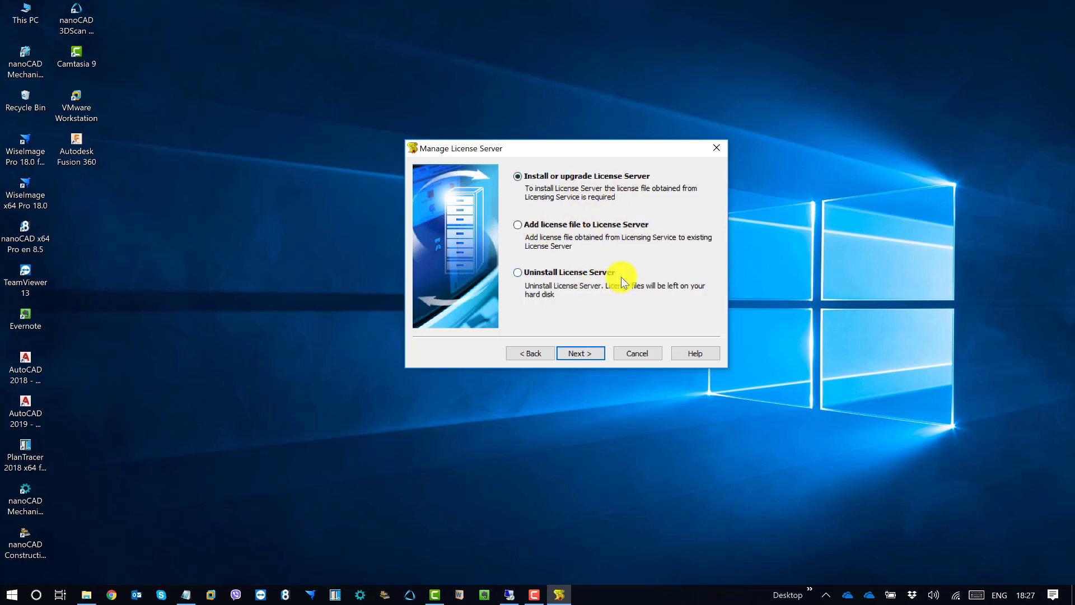
pyautogui.click(530, 353)
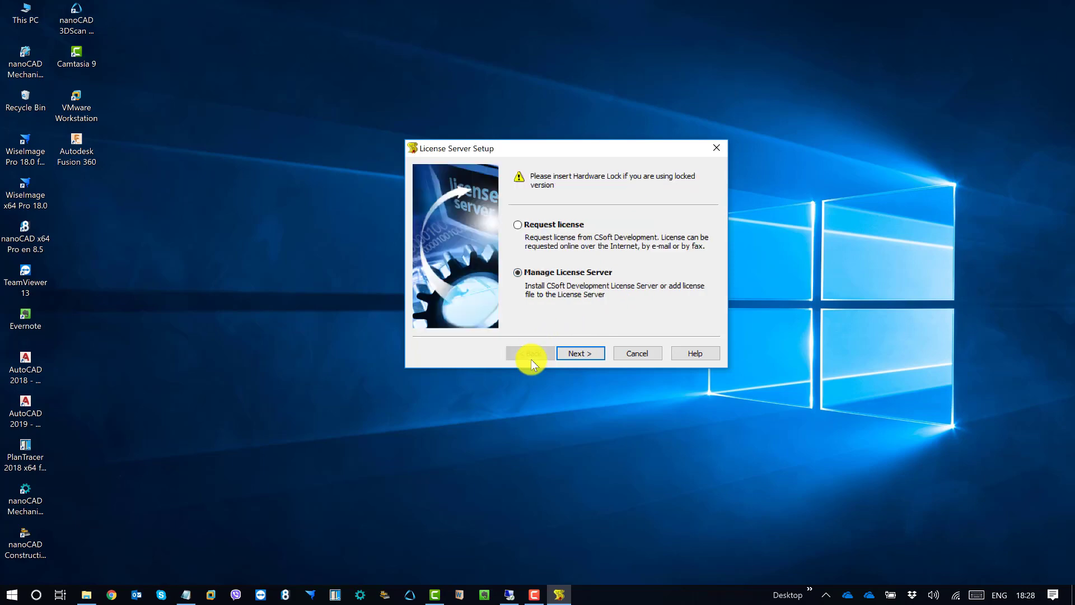
pyautogui.click(527, 228)
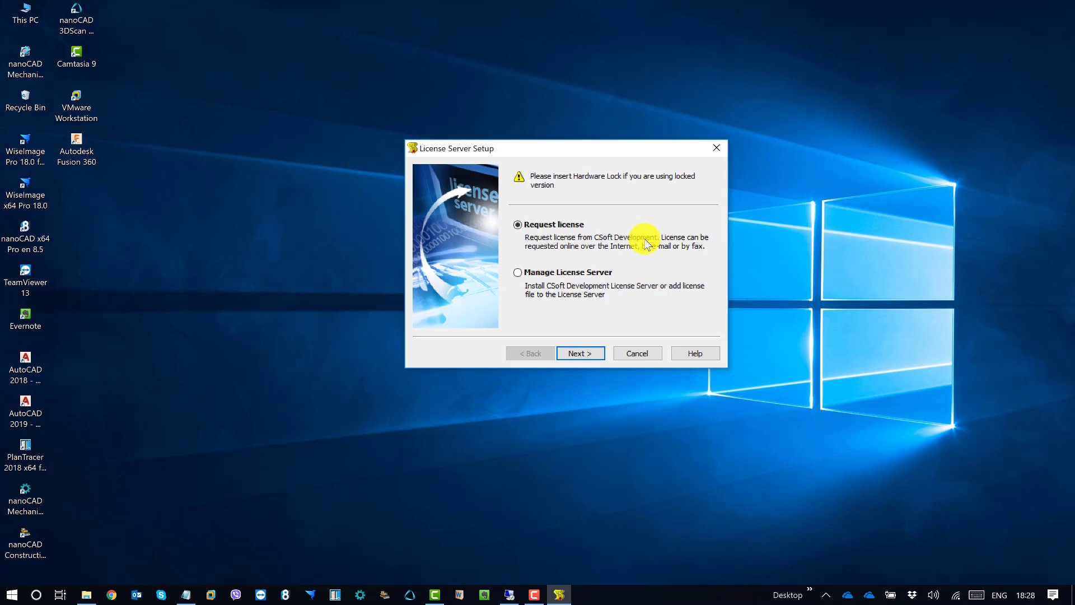
# Paste the WiseImage serial number into CD Serial No. and continue to the registration summary
pyautogui.click(583, 353)
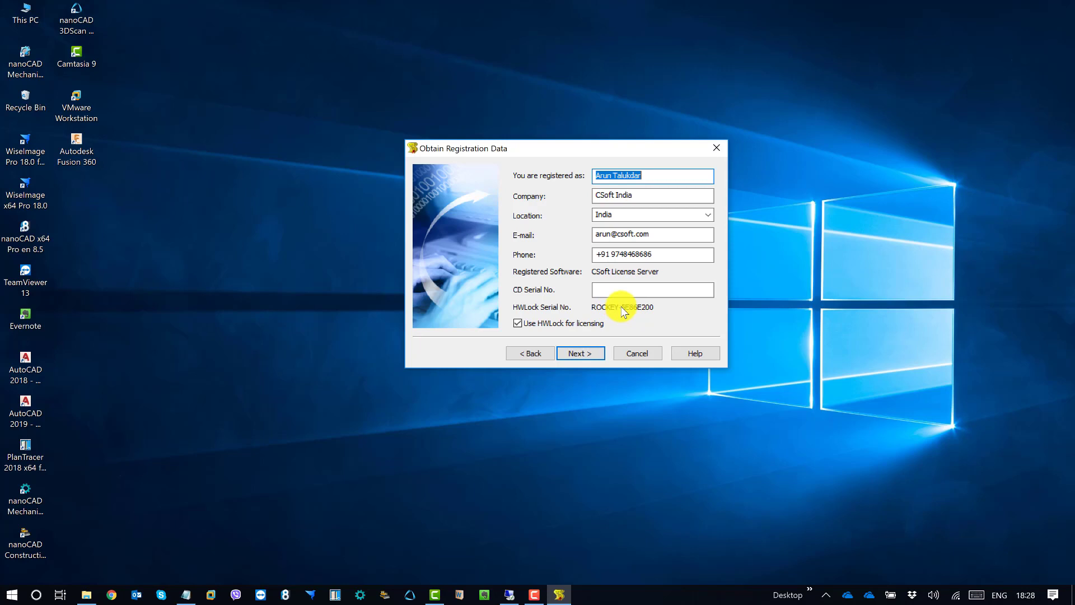
pyautogui.moveTo(546, 142); pyautogui.dragTo(451, 129)
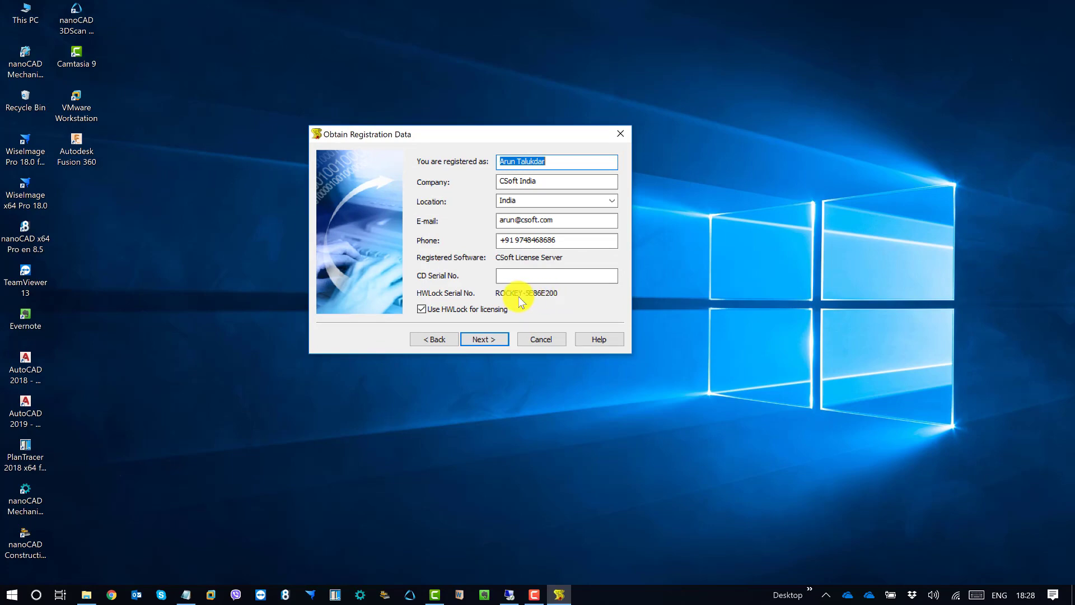
pyautogui.click(521, 276)
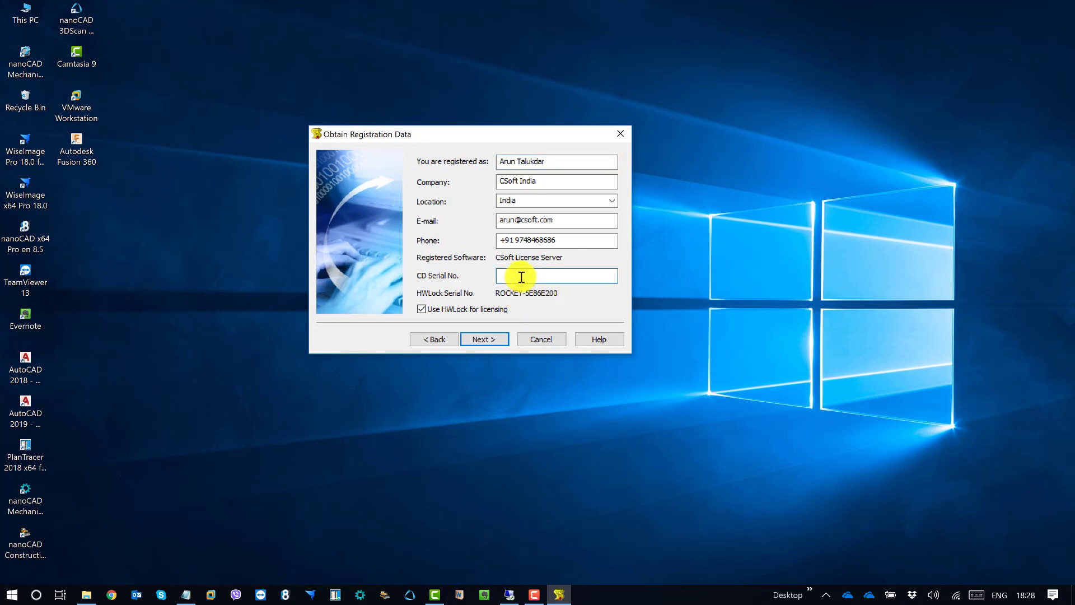
pyautogui.hotkey('ctrl', 'v')
pyautogui.click(491, 338)
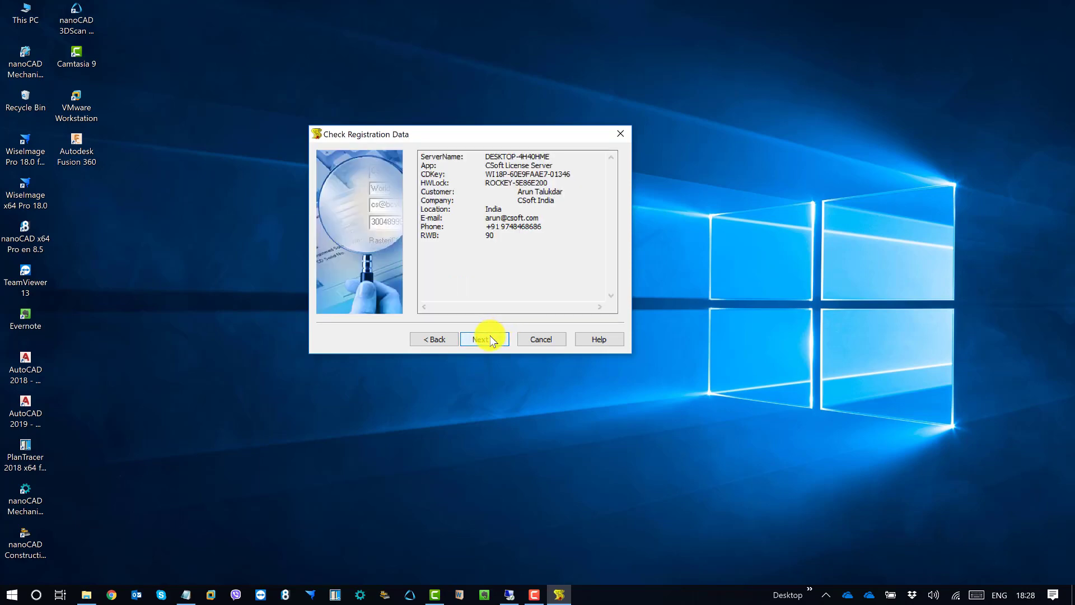
# Copy the ServerName value DESKTOP-4H40HME and continue to the Send Registration Data page
pyautogui.moveTo(456, 133); pyautogui.dragTo(450, 166)
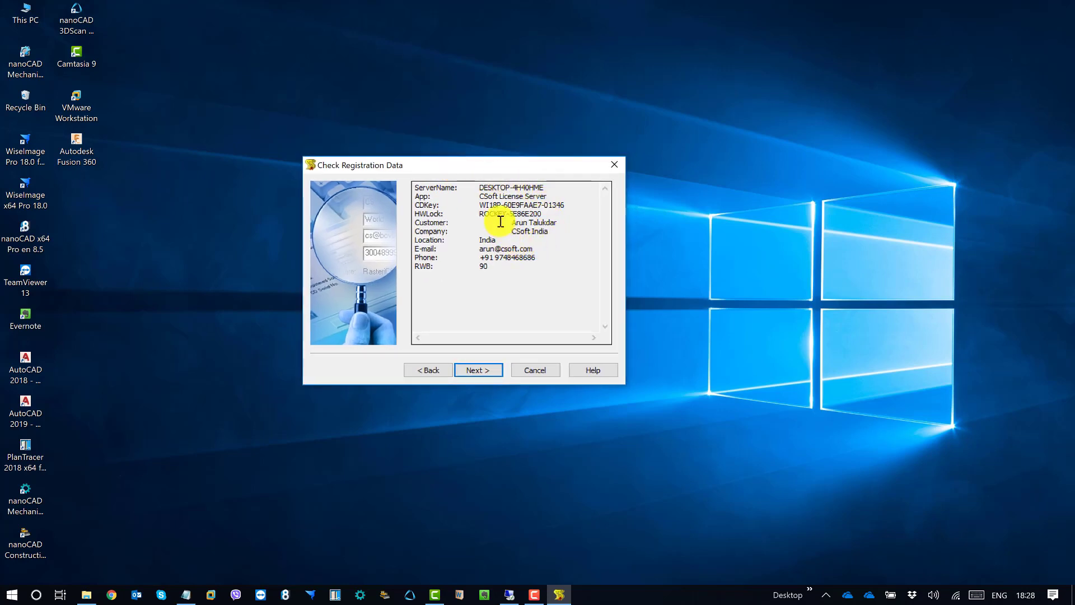
pyautogui.moveTo(480, 188); pyautogui.dragTo(573, 187)
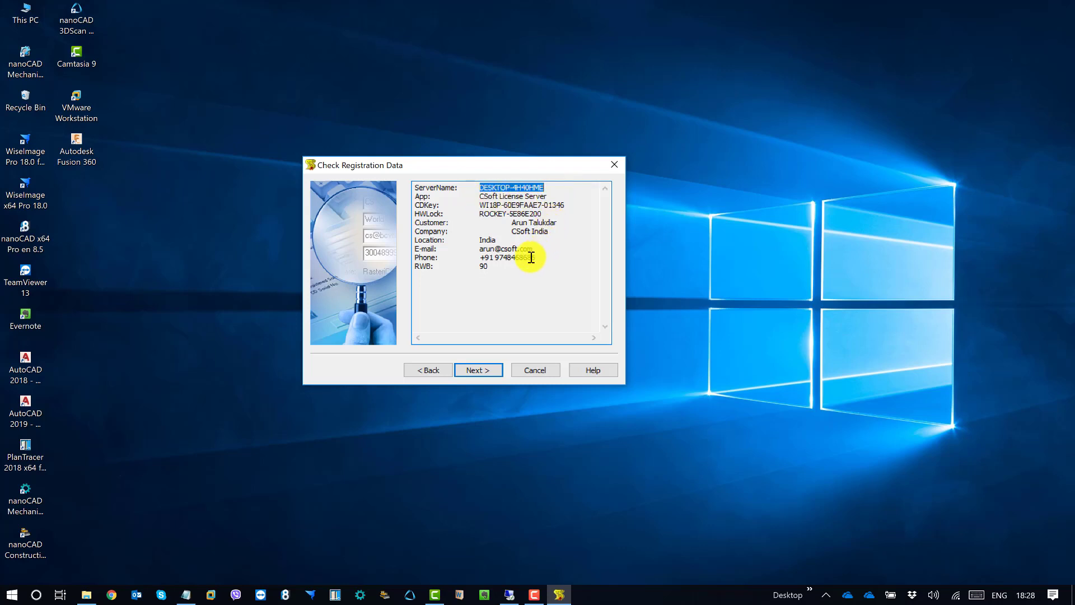
pyautogui.rightClick(527, 186)
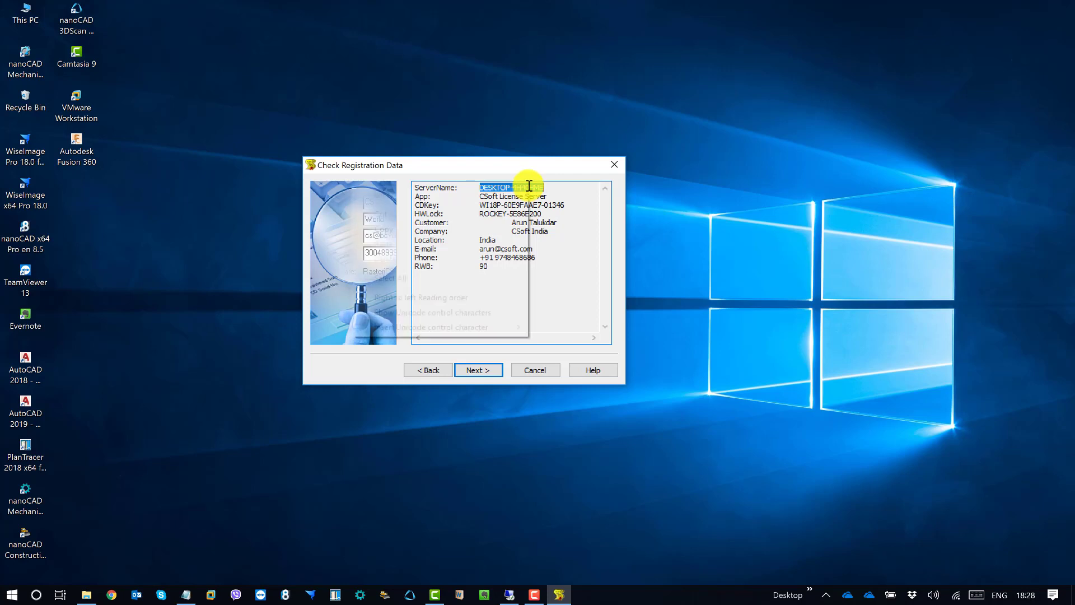
pyautogui.click(439, 230)
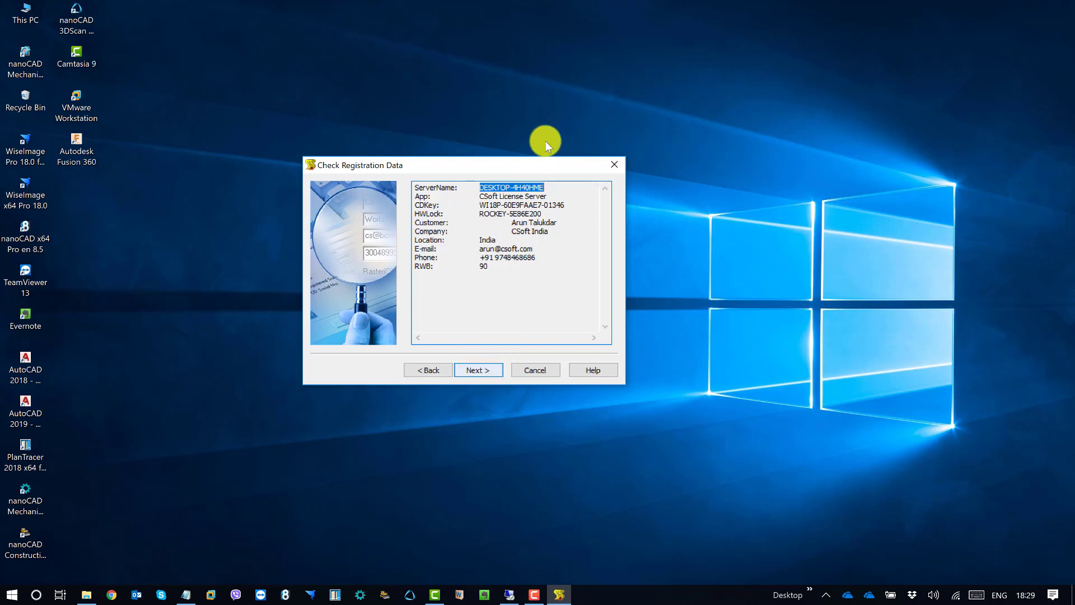
pyautogui.click(482, 371)
pyautogui.moveTo(471, 160); pyautogui.dragTo(468, 147)
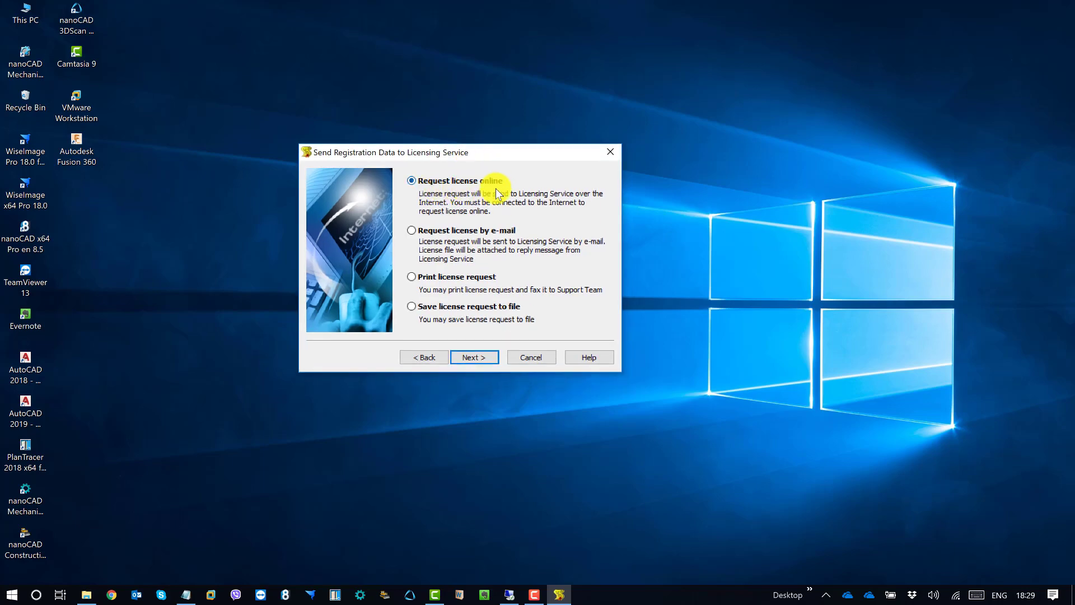
# Open This PC from the desktop and place its window at the upper right
pyautogui.moveTo(439, 146); pyautogui.dragTo(366, 157)
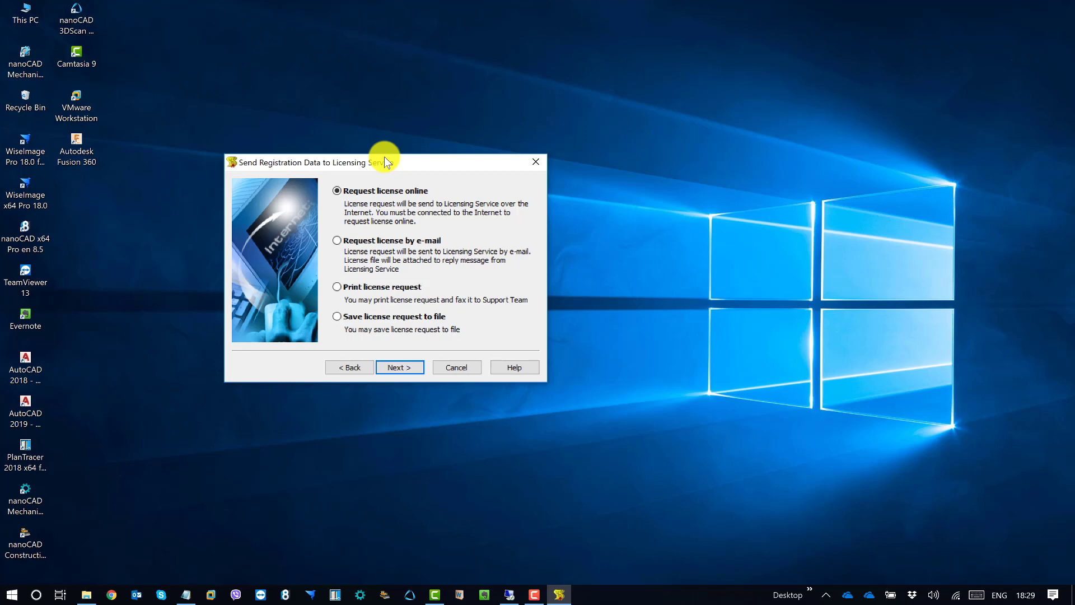
pyautogui.doubleClick(29, 22)
pyautogui.moveTo(530, 187); pyautogui.dragTo(795, 105)
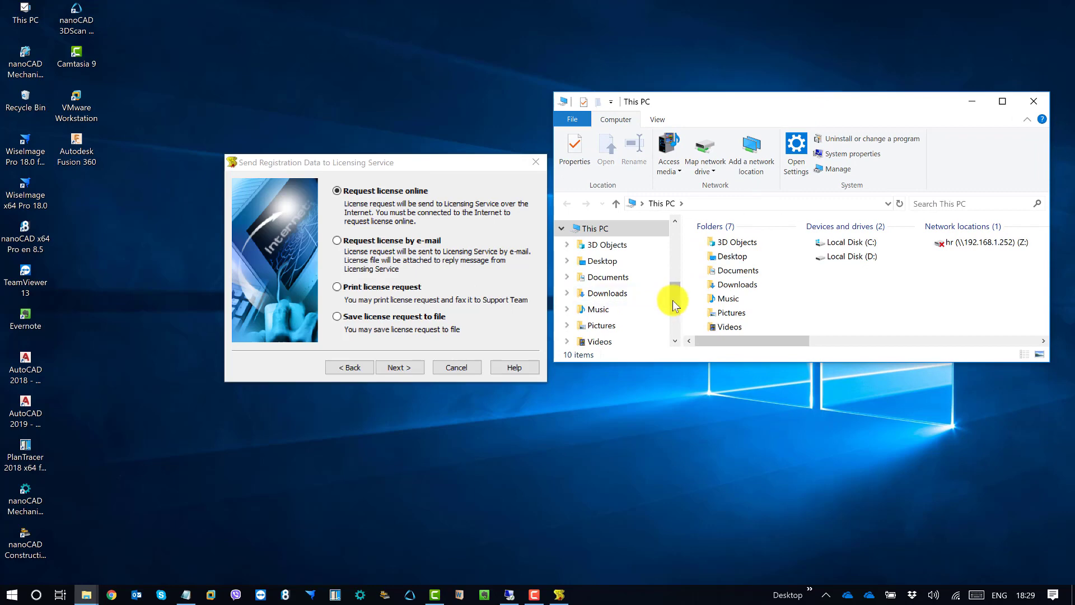
# Show hidden items and browse to C:\ProgramData\CSoft
pyautogui.moveTo(673, 299); pyautogui.dragTo(675, 331)
pyautogui.click(611, 271)
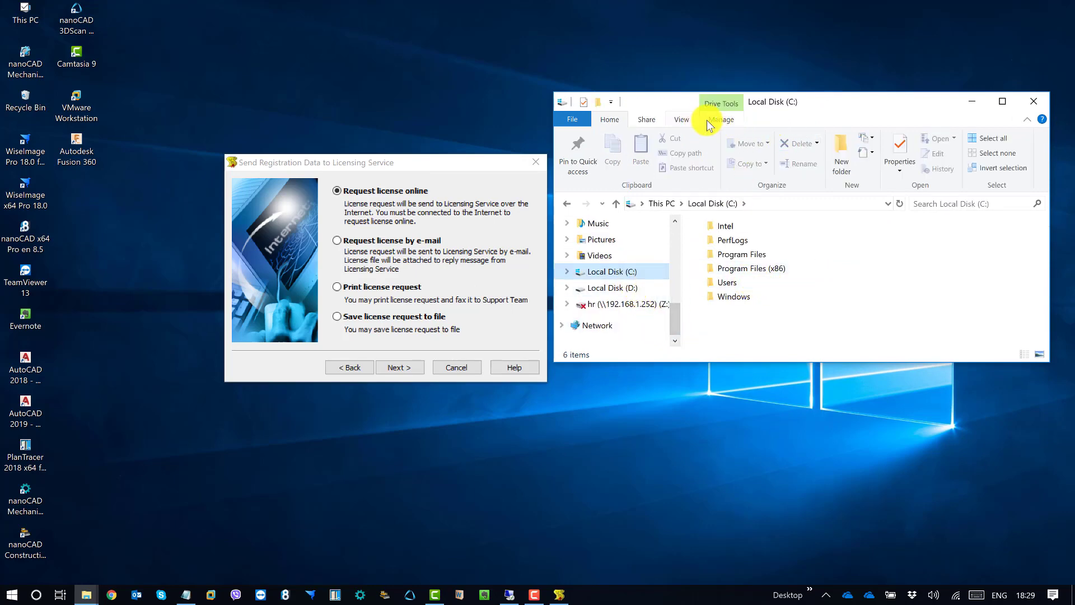
pyautogui.click(680, 119)
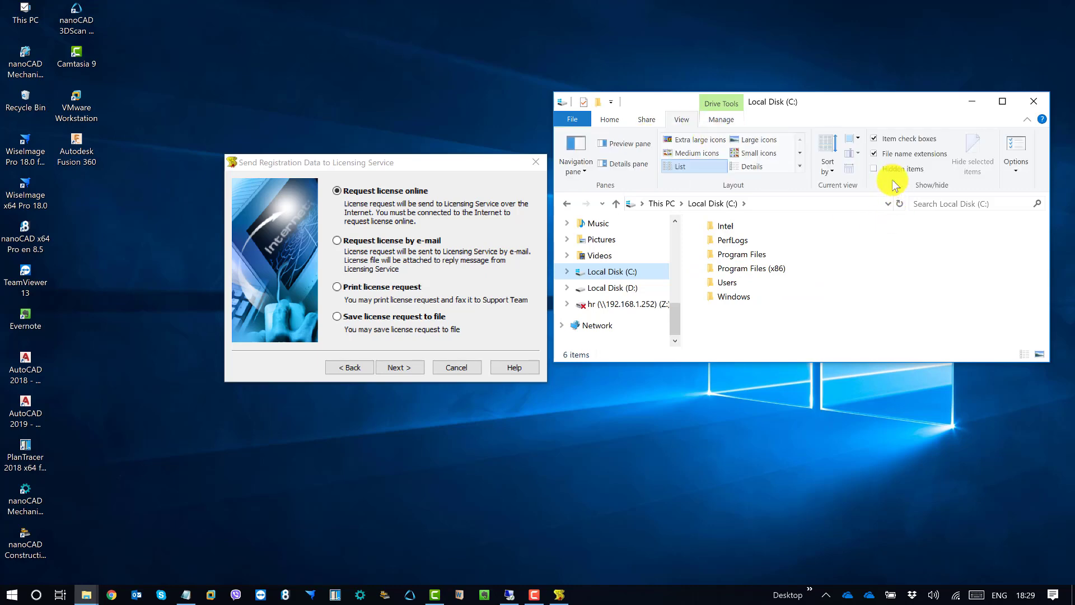
pyautogui.click(886, 167)
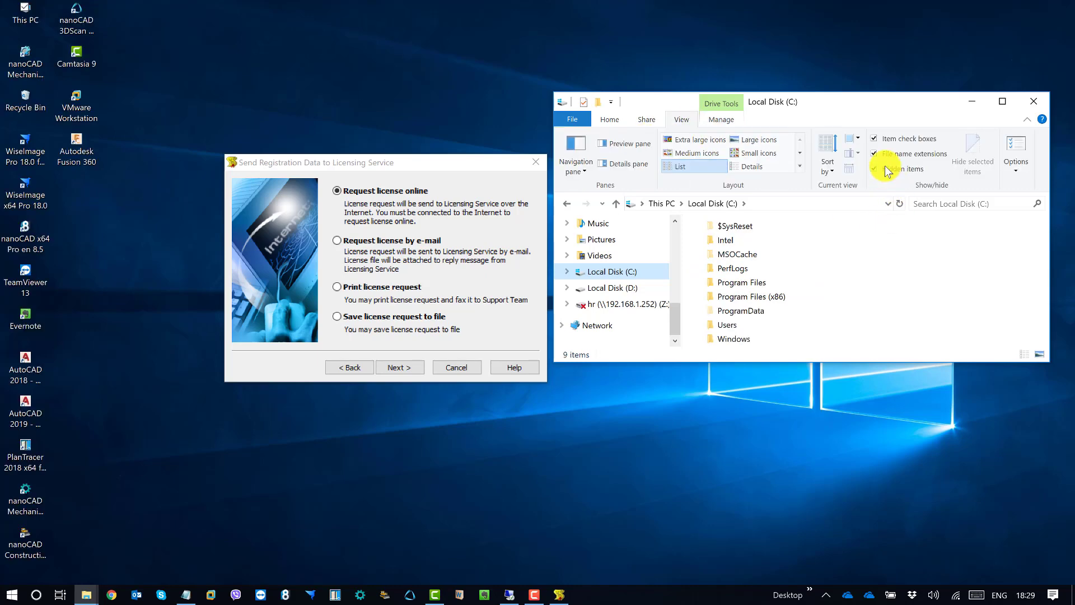
pyautogui.doubleClick(757, 310)
pyautogui.doubleClick(736, 299)
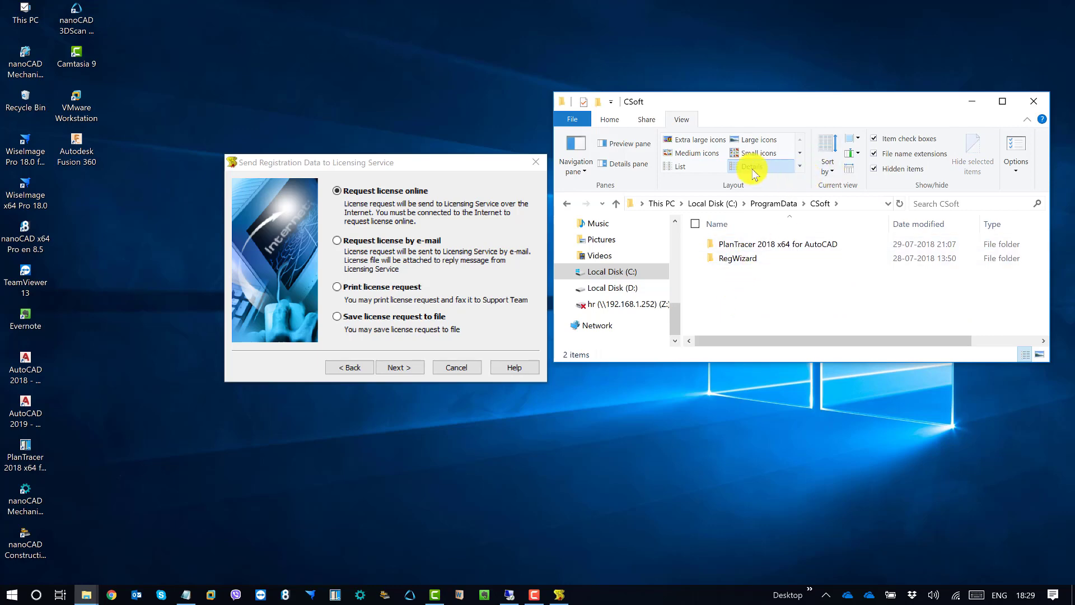
# Switch to List view, check DK1800105-11.lic in RegWizard\Licenses, and return to CSoft
pyautogui.click(680, 166)
pyautogui.click(754, 240)
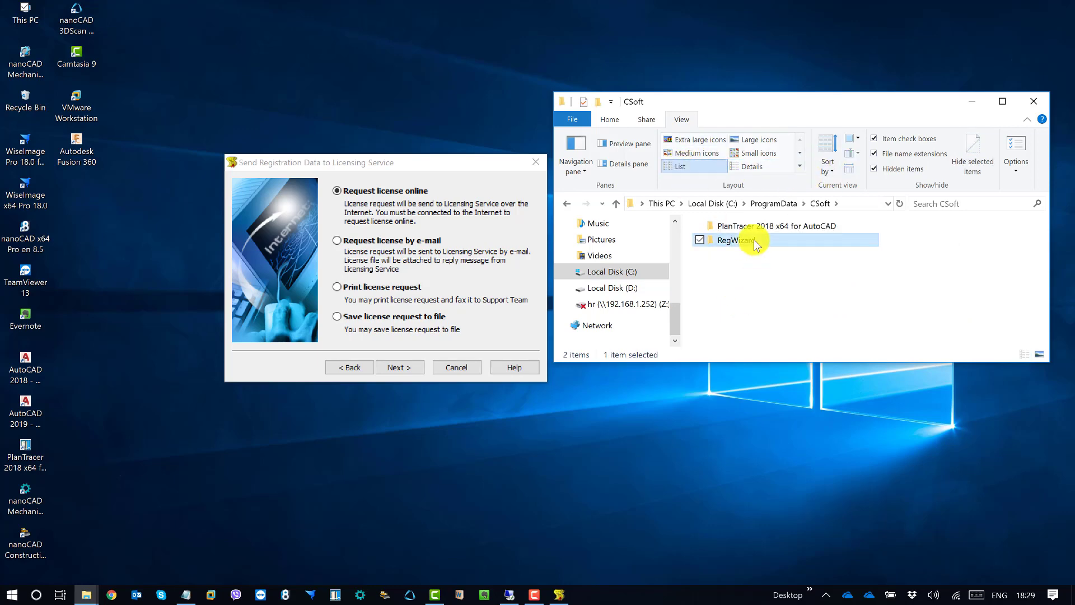
pyautogui.doubleClick(754, 239)
pyautogui.doubleClick(754, 243)
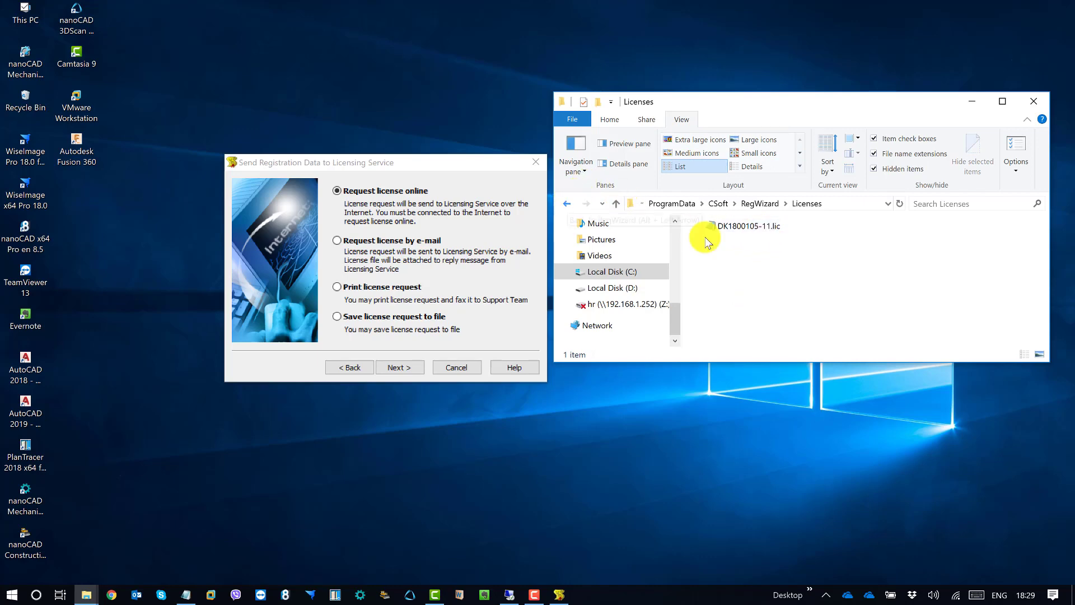
pyautogui.click(719, 203)
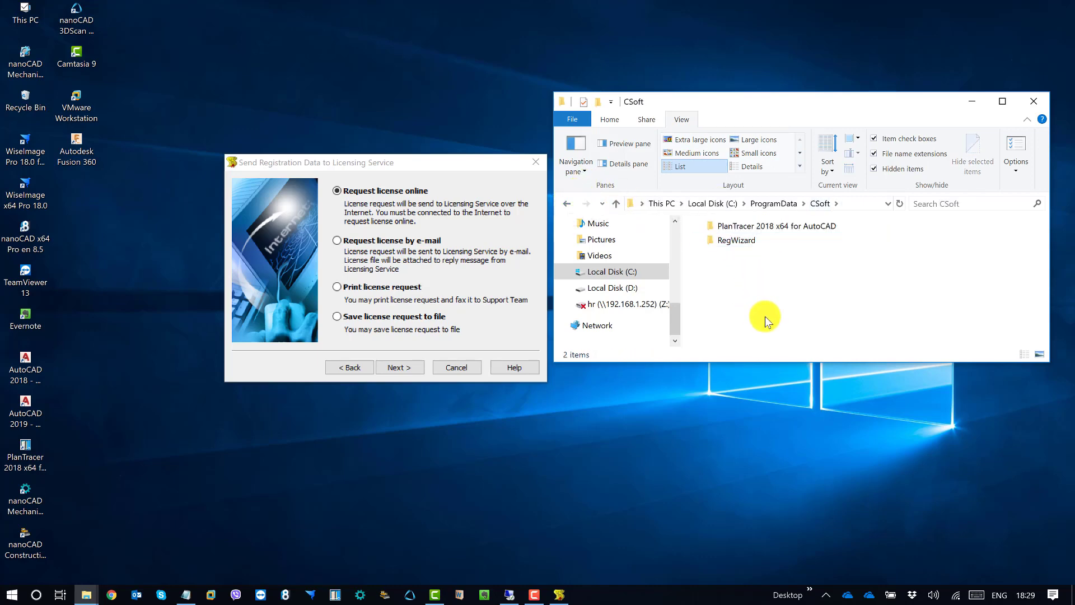
pyautogui.moveTo(414, 163); pyautogui.dragTo(388, 166)
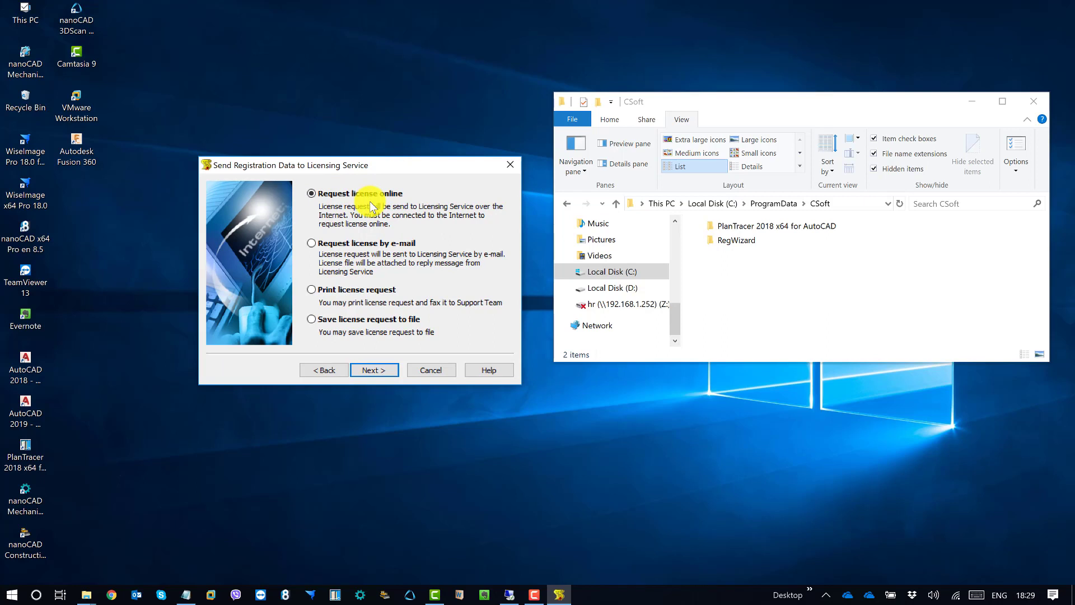
pyautogui.click(327, 250)
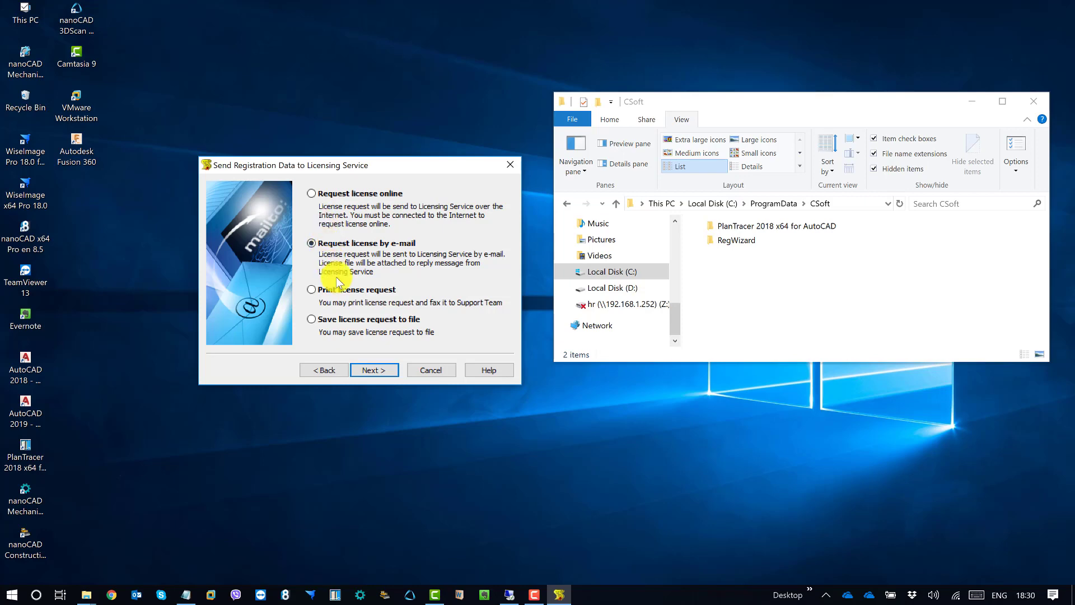
pyautogui.click(352, 291)
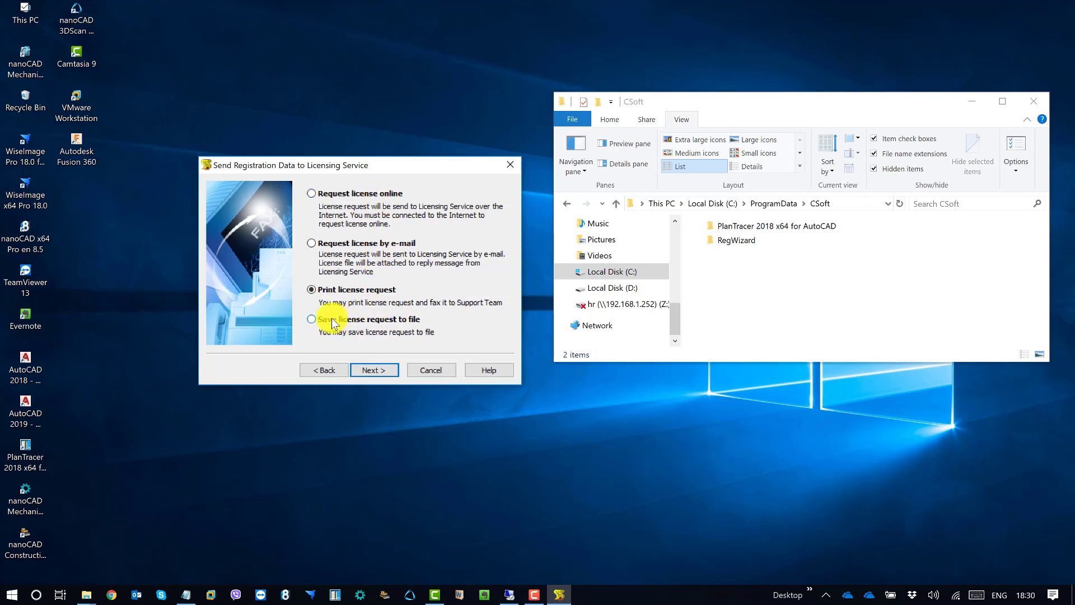
pyautogui.click(369, 323)
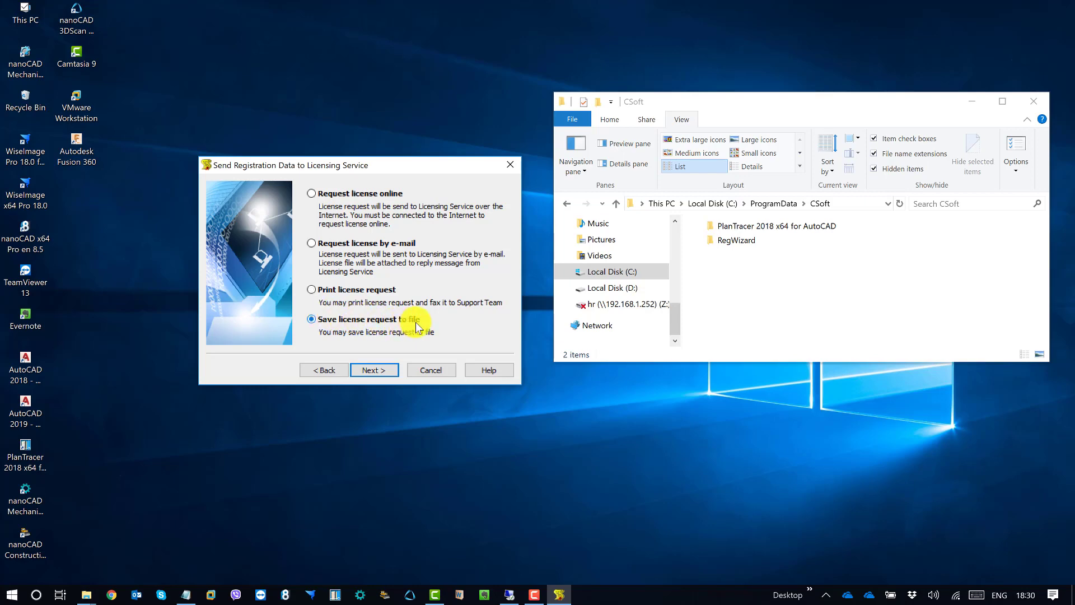
pyautogui.click(360, 197)
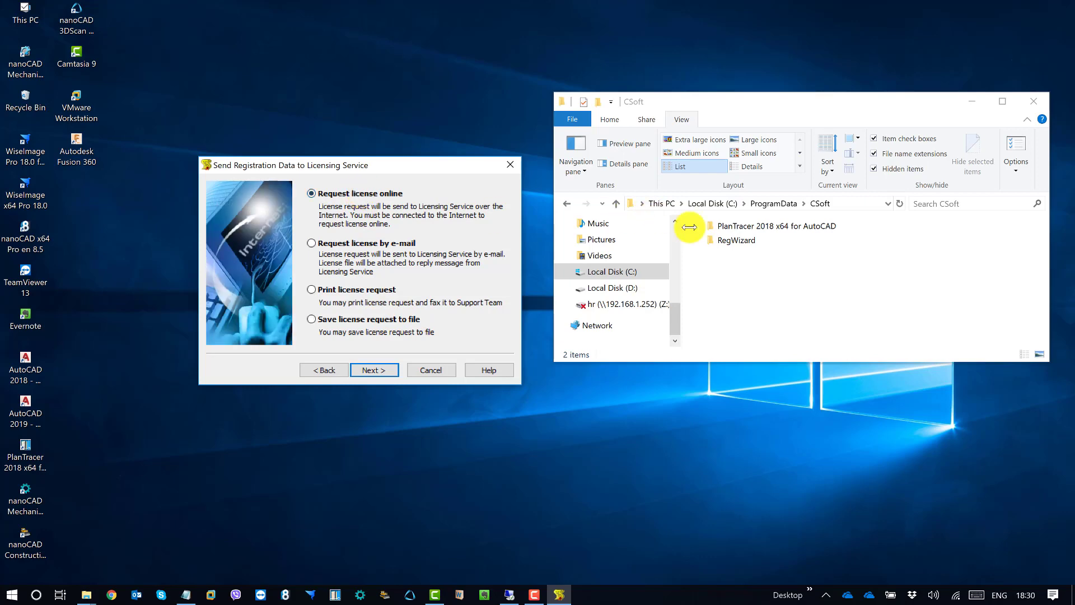
# Cut DK1800105-11.lic from RegWizard\Licenses, paste it into the Techfix folder, and minimize that window
pyautogui.doubleClick(734, 241)
pyautogui.doubleClick(736, 246)
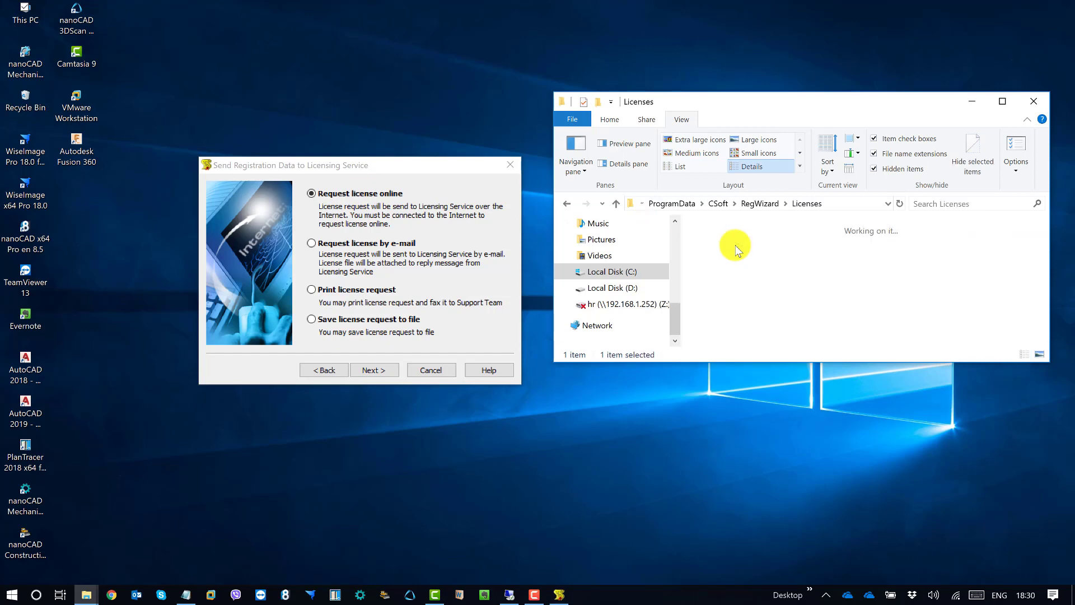
pyautogui.rightClick(740, 225)
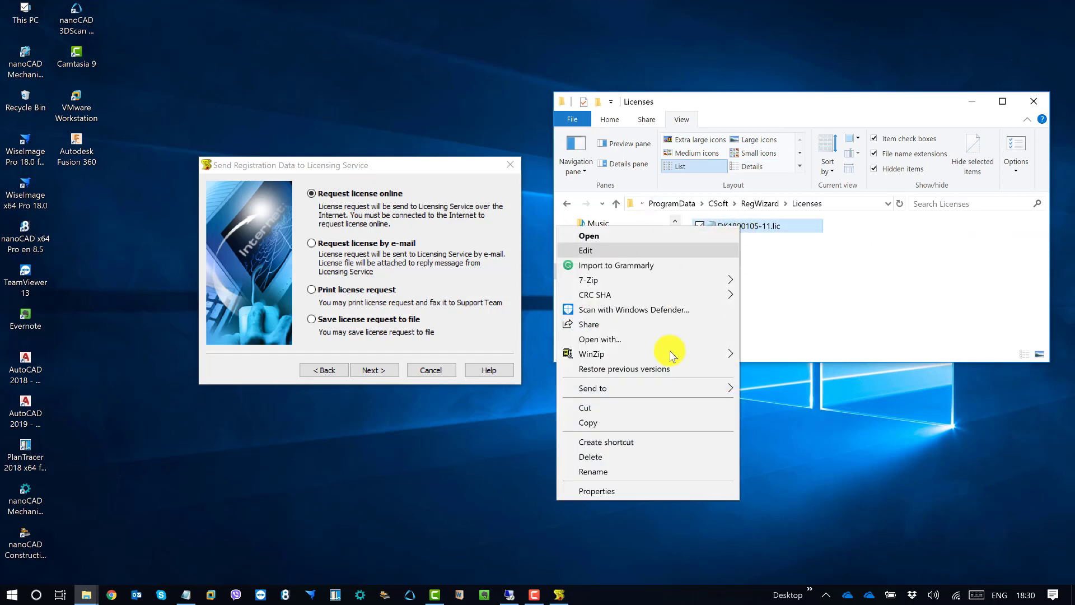
pyautogui.click(622, 409)
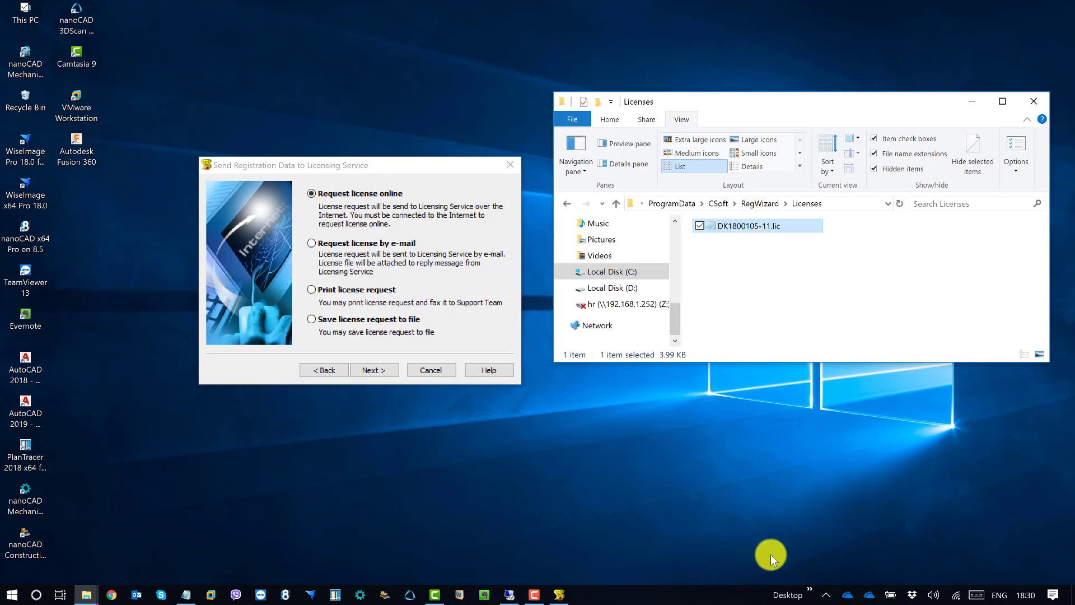
pyautogui.click(87, 588)
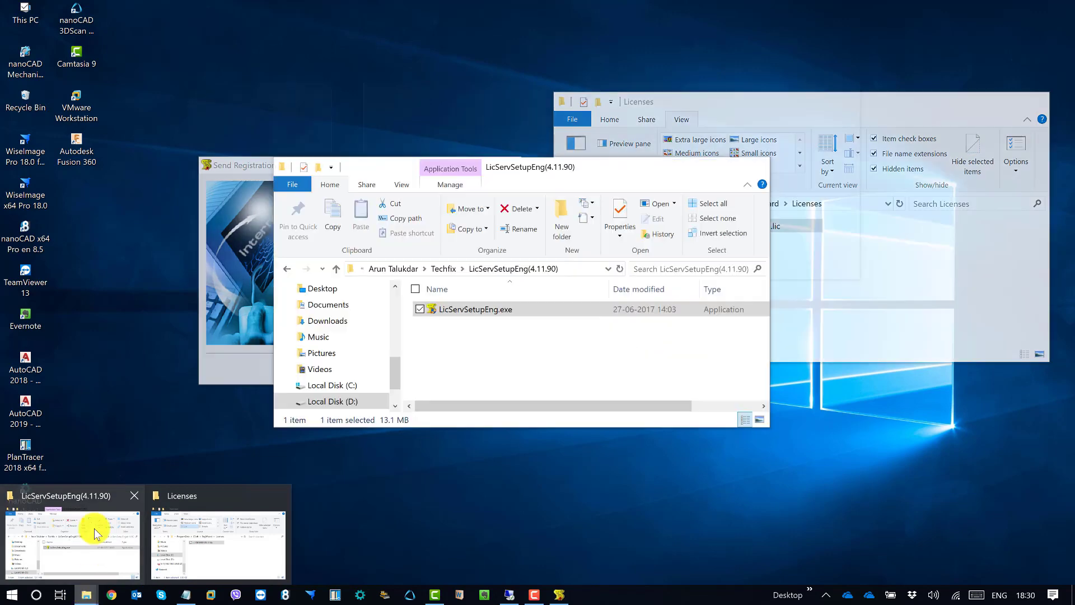
pyautogui.click(92, 529)
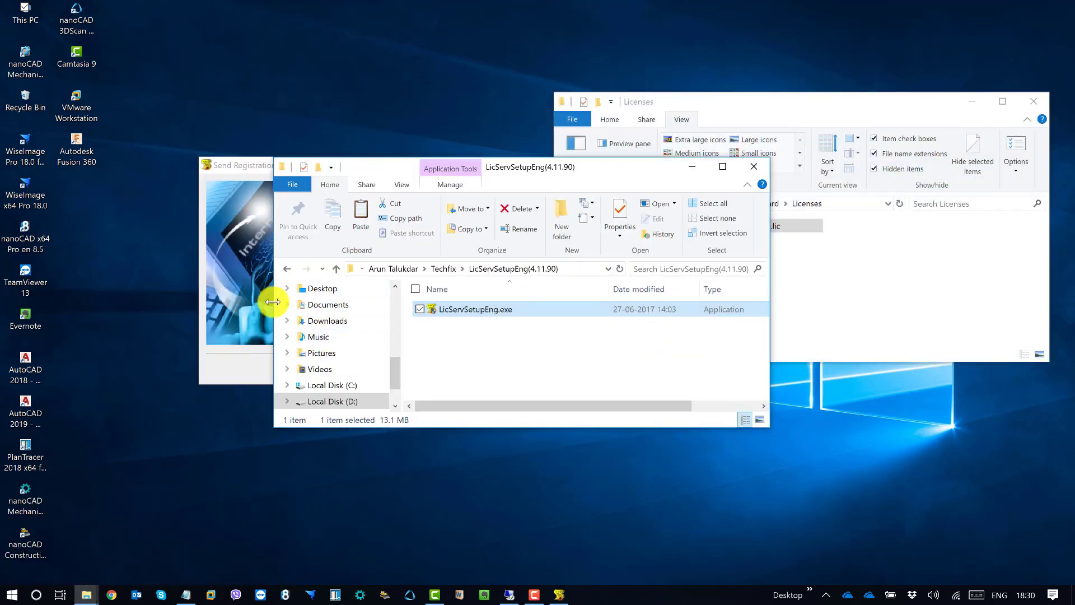
pyautogui.click(297, 275)
pyautogui.rightClick(670, 368)
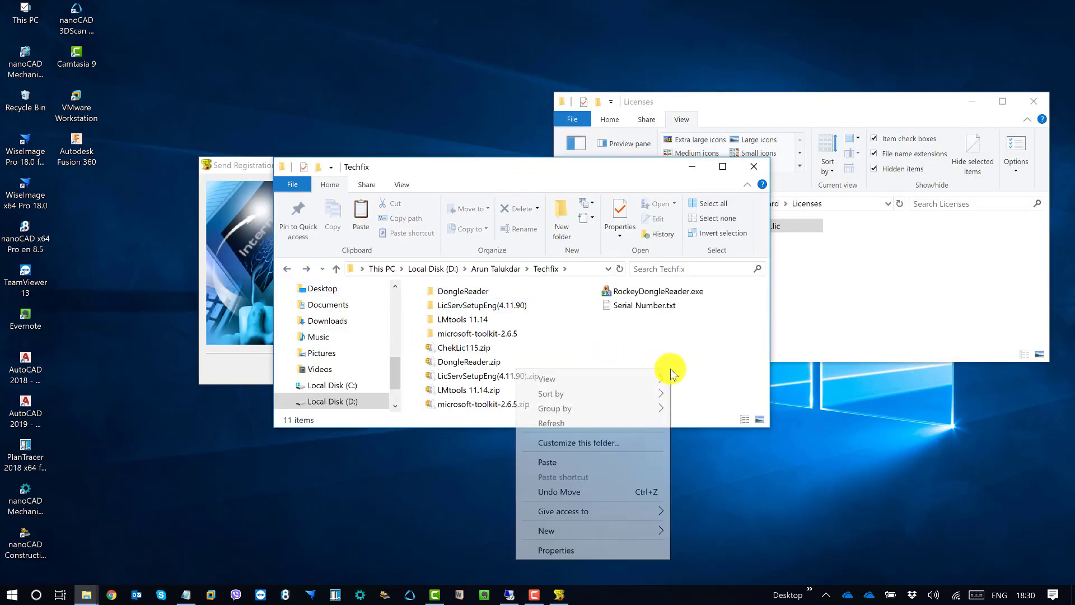
pyautogui.click(566, 462)
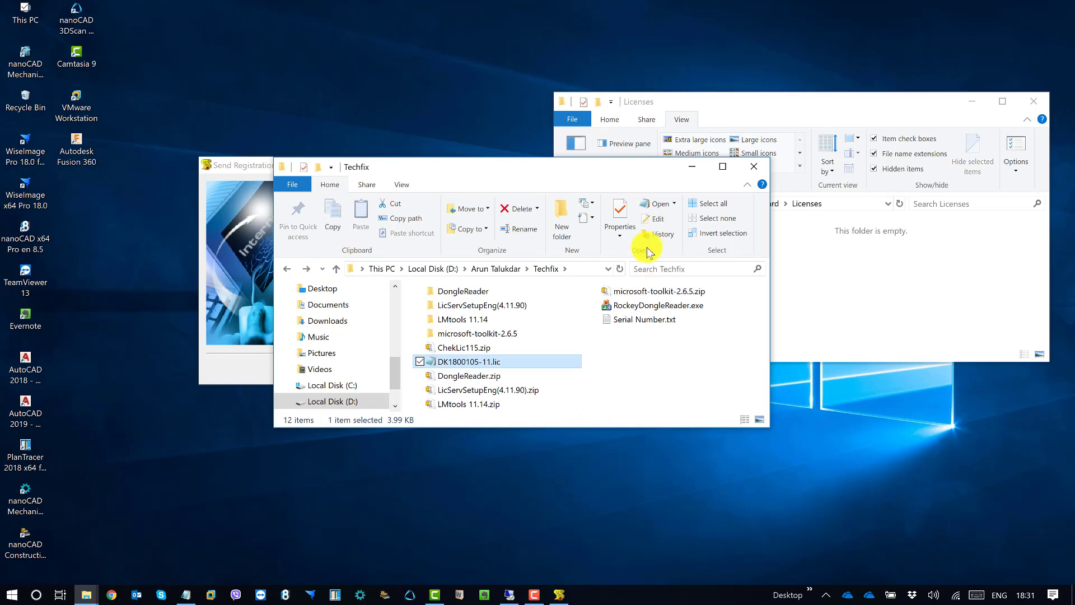
pyautogui.click(691, 166)
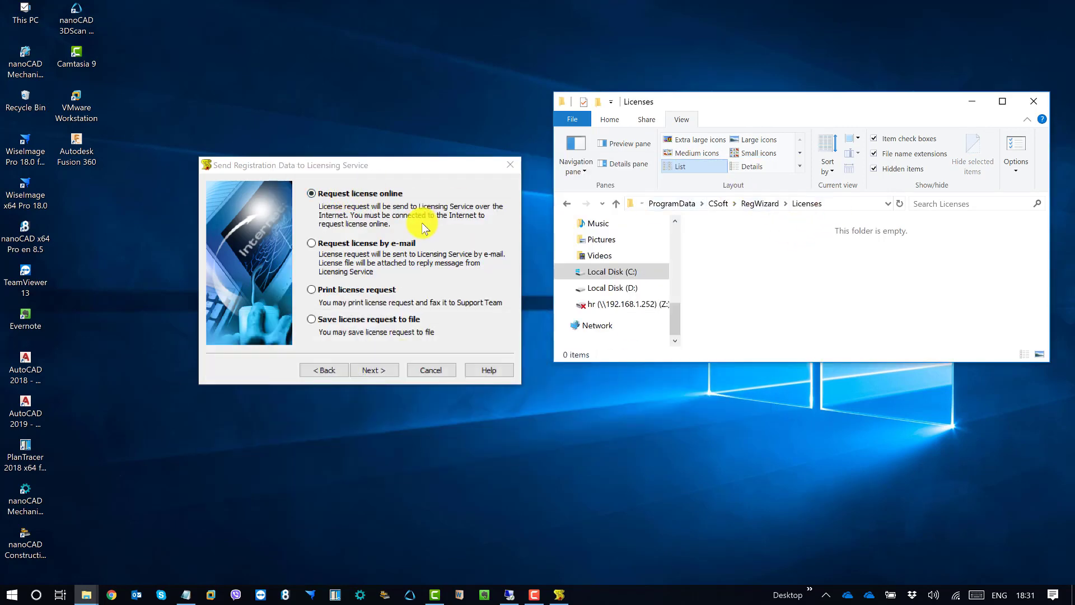
# Send the online license request and confirm WI18P01346-1.lic appears in CSoft\LicServSetup\Licenses
pyautogui.click(722, 203)
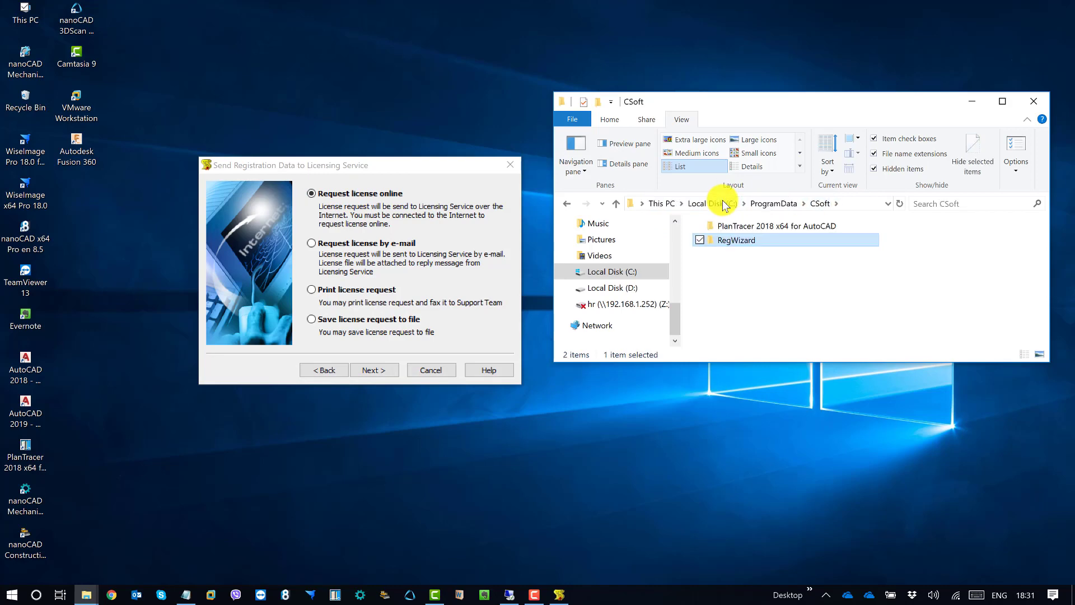
pyautogui.click(375, 370)
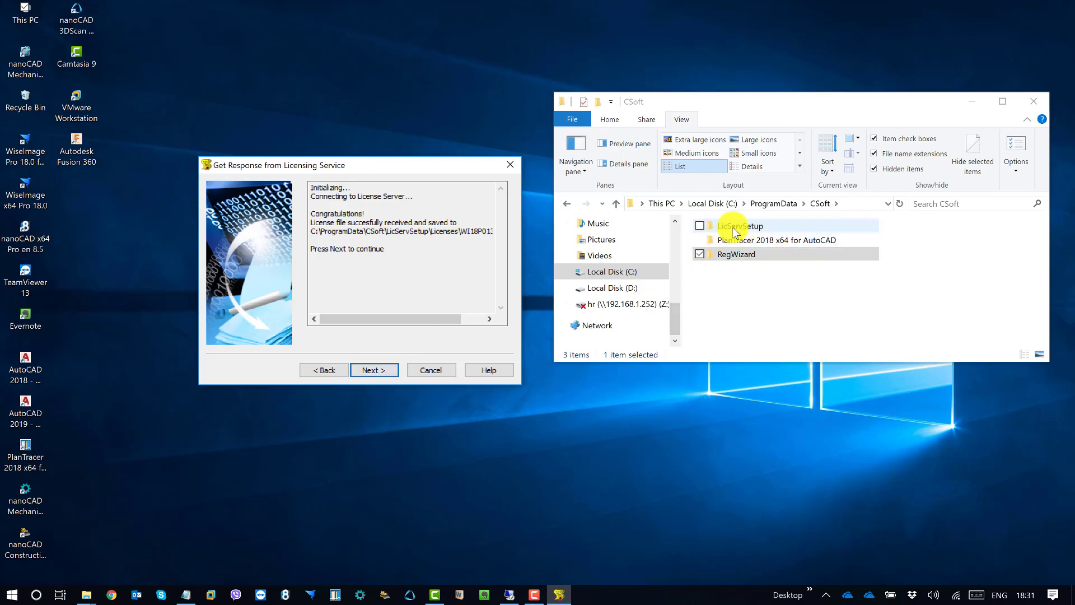
pyautogui.moveTo(783, 103); pyautogui.dragTo(775, 100)
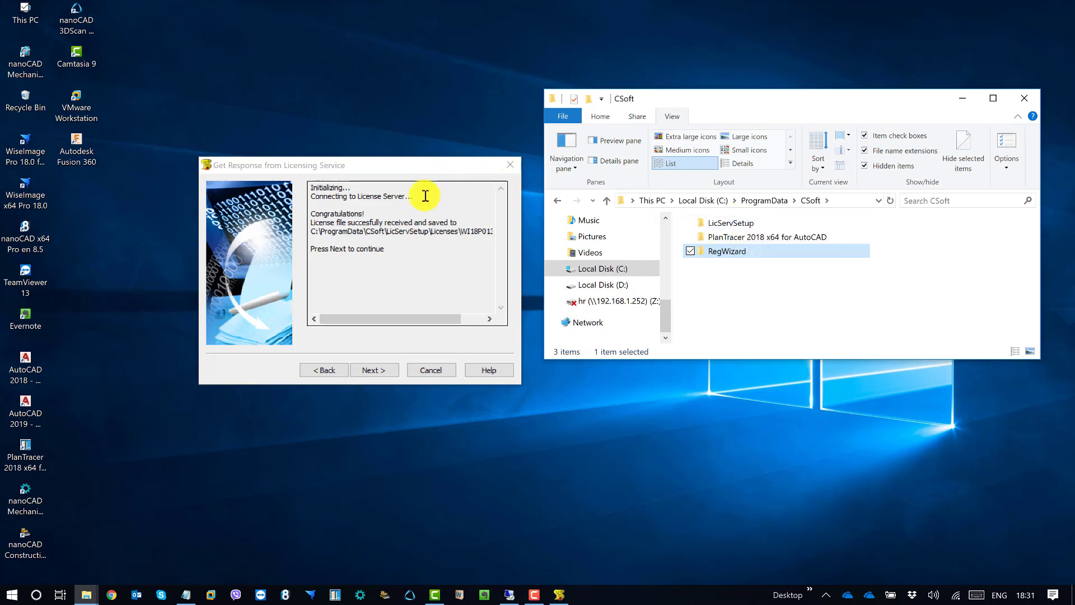
pyautogui.moveTo(415, 323); pyautogui.dragTo(495, 317)
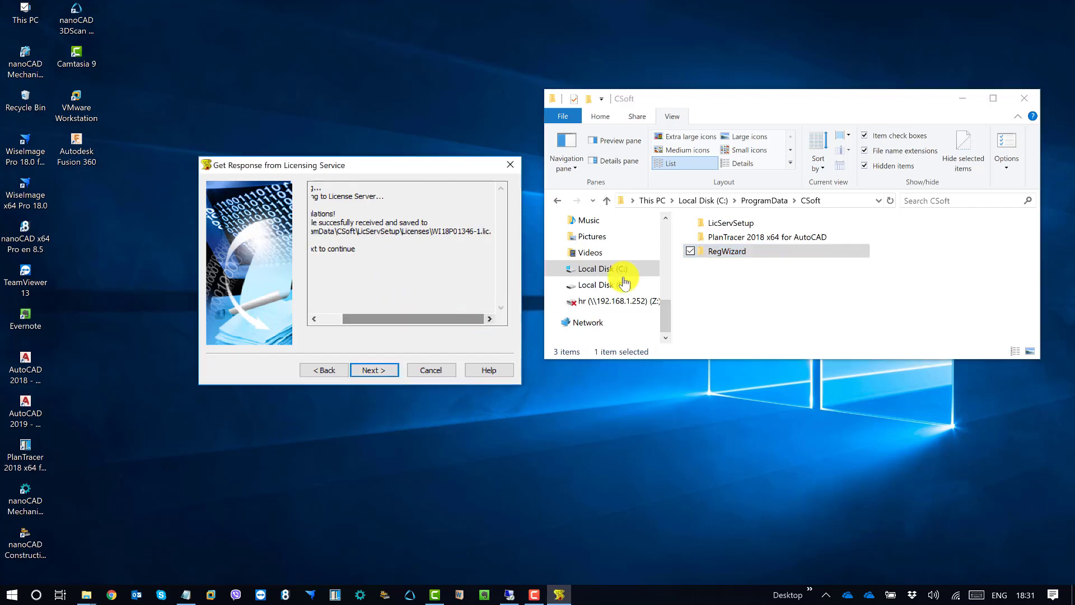
pyautogui.doubleClick(748, 222)
pyautogui.doubleClick(748, 239)
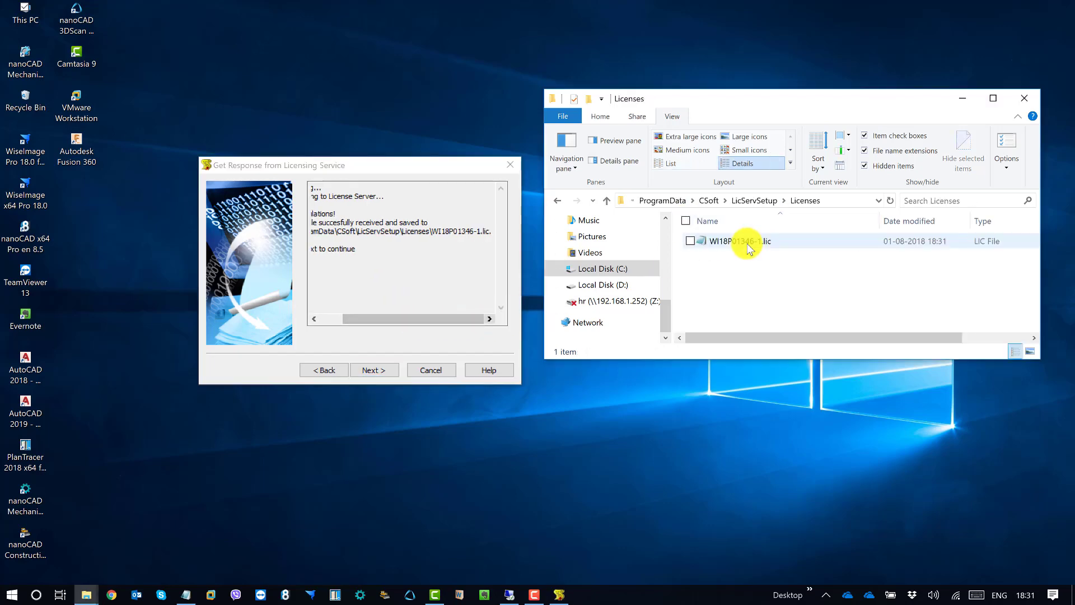
pyautogui.click(418, 318)
# Go to the License Server install location page and read the default destination path
pyautogui.click(376, 370)
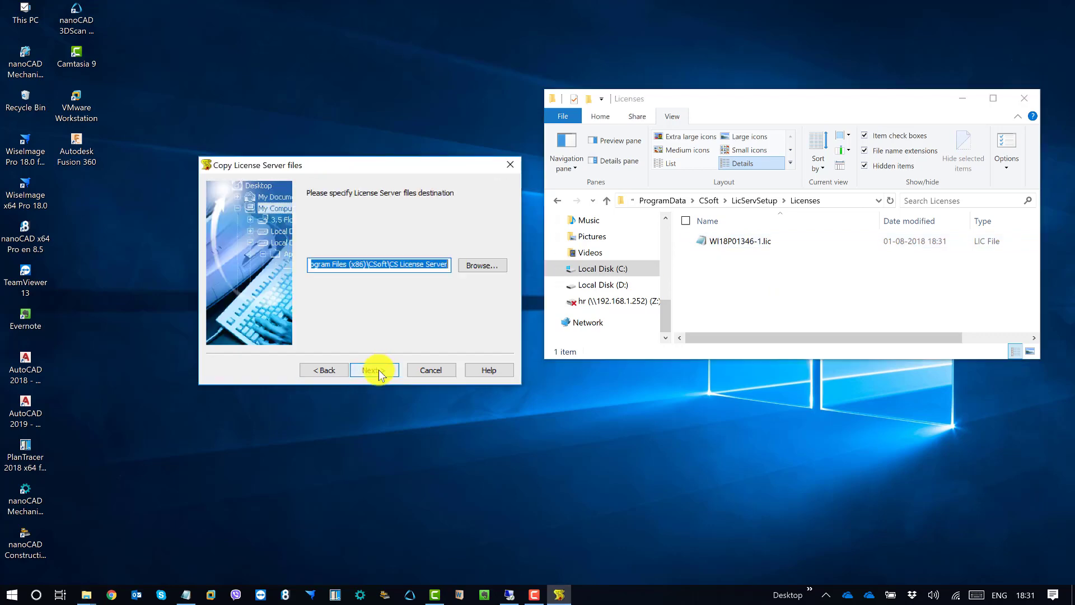
pyautogui.click(331, 153)
pyautogui.click(478, 264)
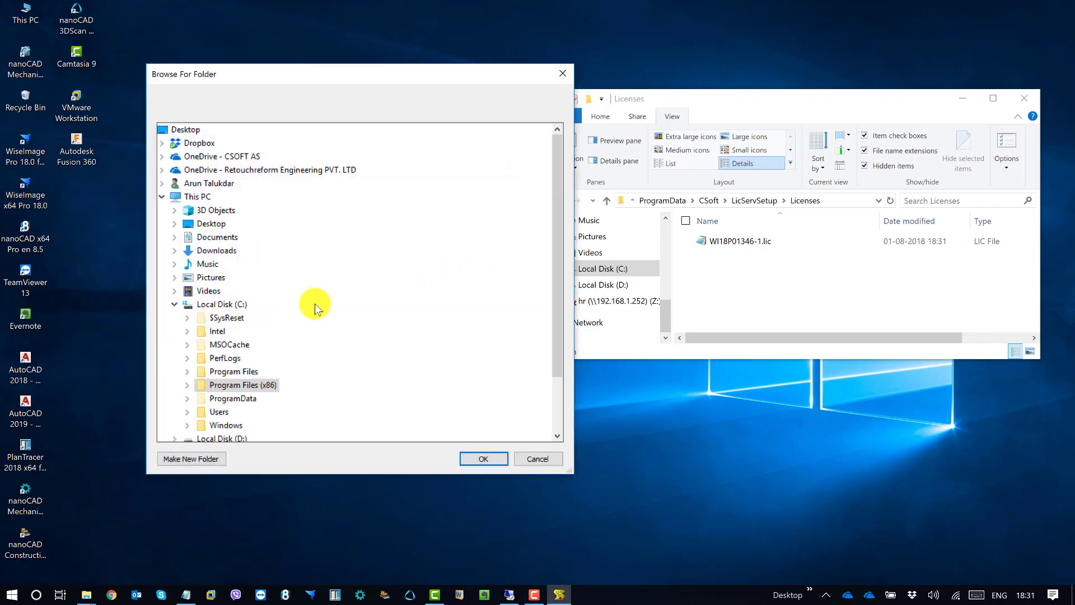
pyautogui.click(542, 458)
pyautogui.click(364, 265)
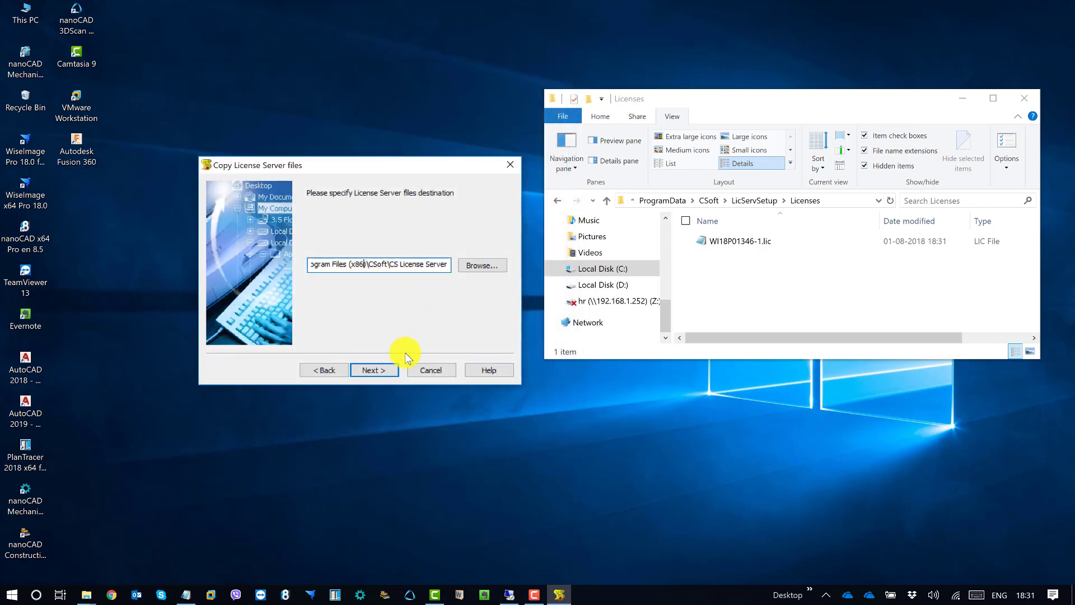
pyautogui.press('Home')
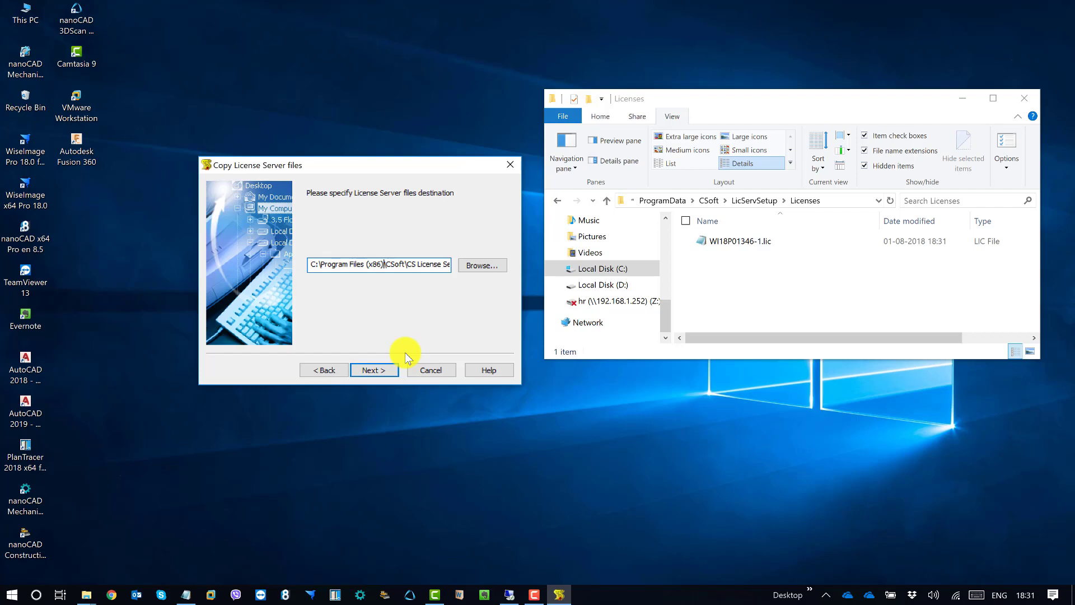
pyautogui.press('End')
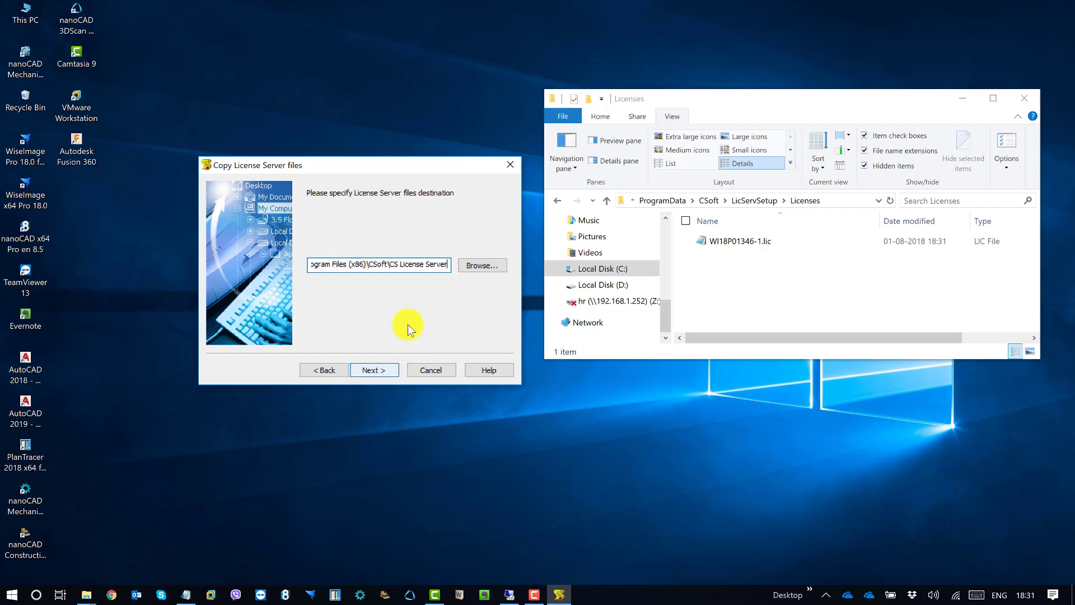
# In the folder picker, explore Program Files\CSoft on Local Disk (C:), then collapse it
pyautogui.click(482, 263)
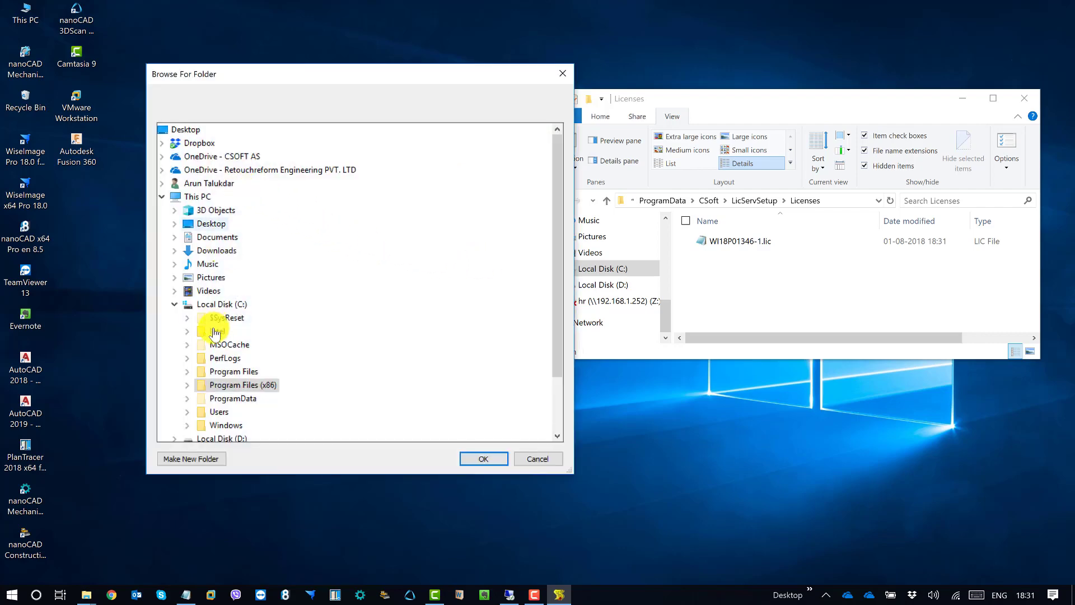
pyautogui.click(174, 305)
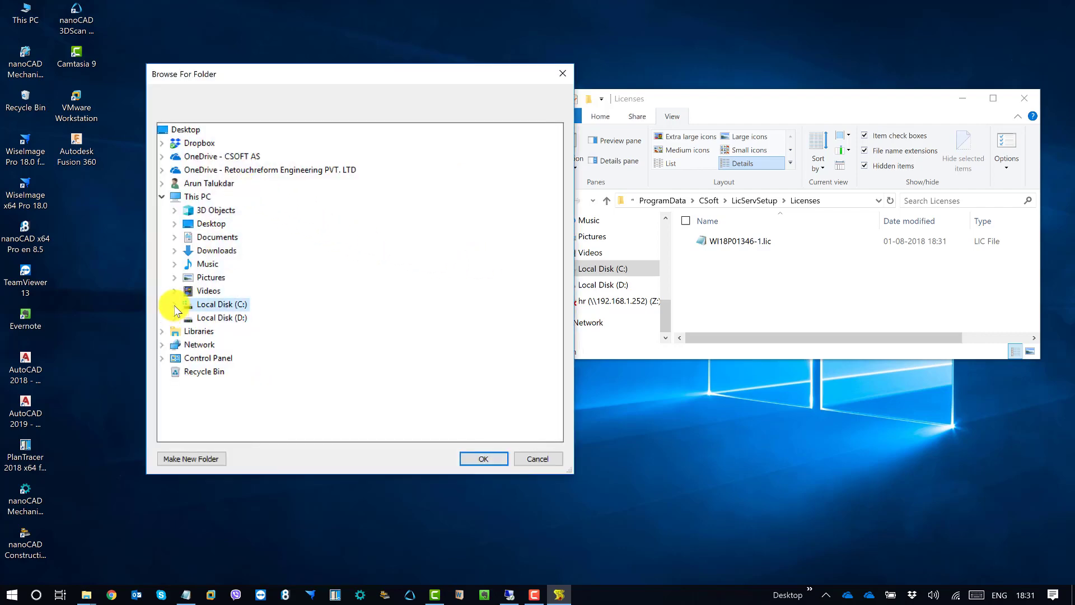
pyautogui.click(175, 305)
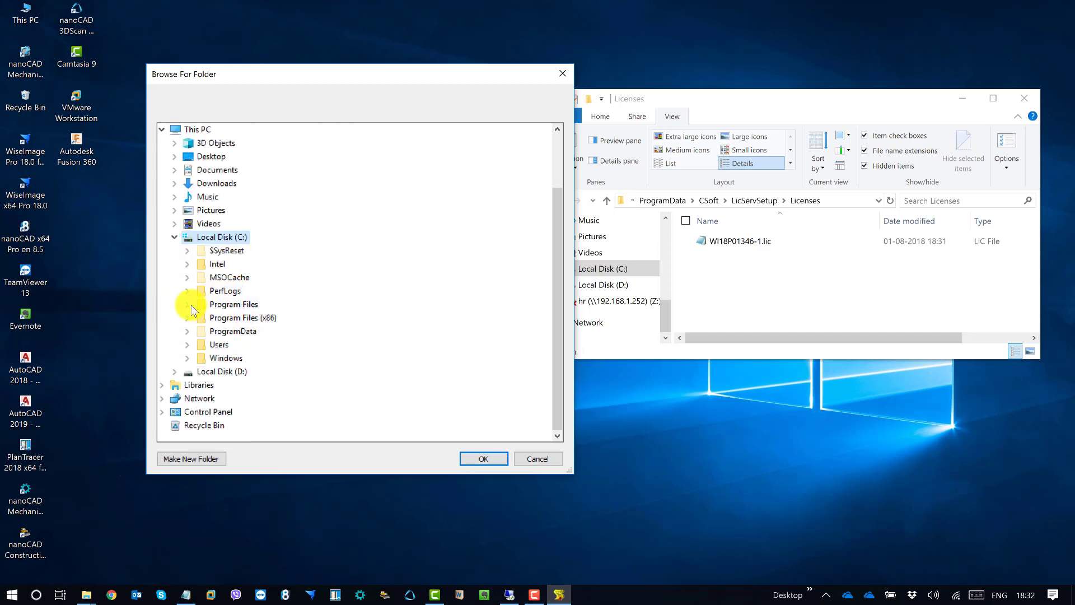
pyautogui.click(189, 305)
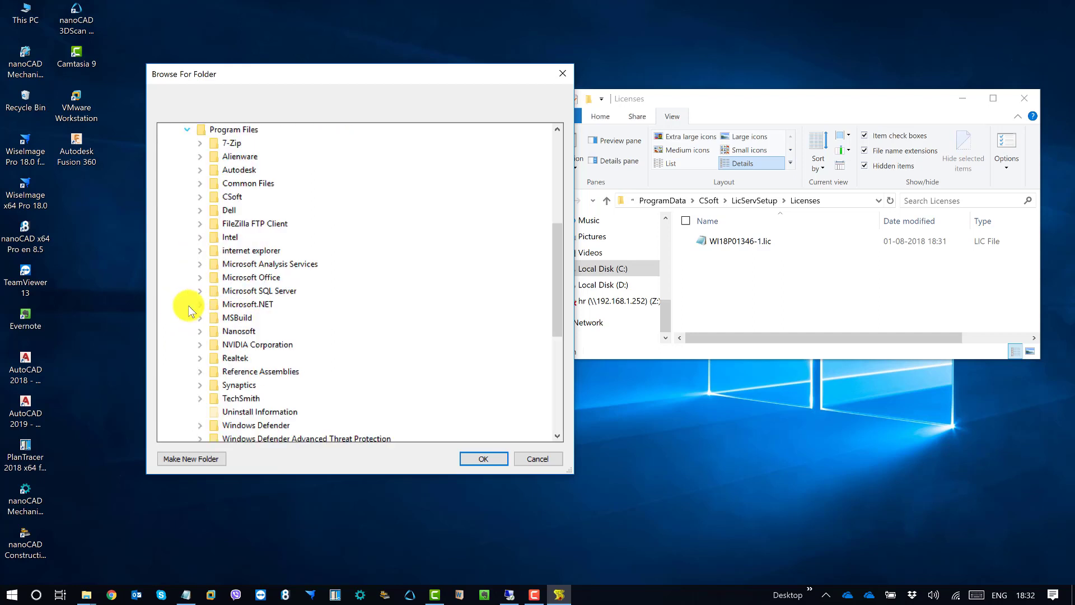
pyautogui.click(201, 198)
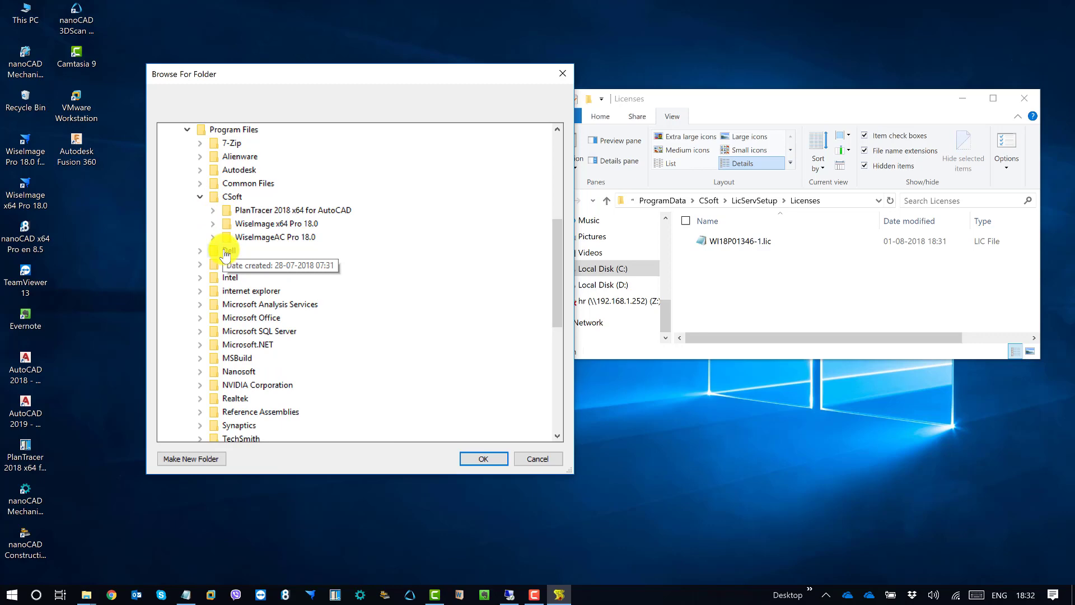
pyautogui.scroll(-7, 229, 246)
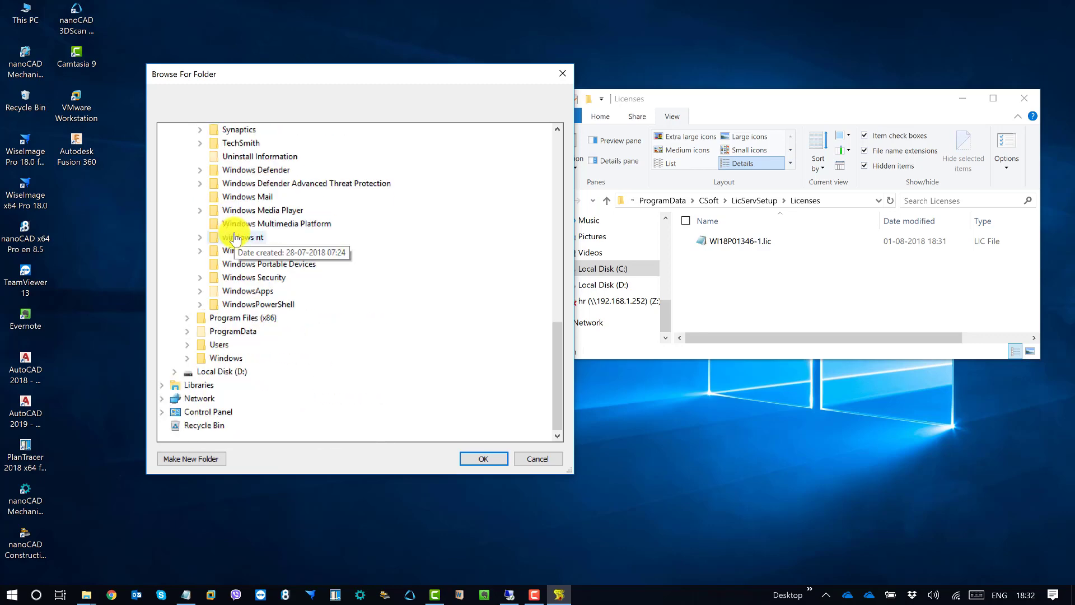
pyautogui.scroll(7, 234, 238)
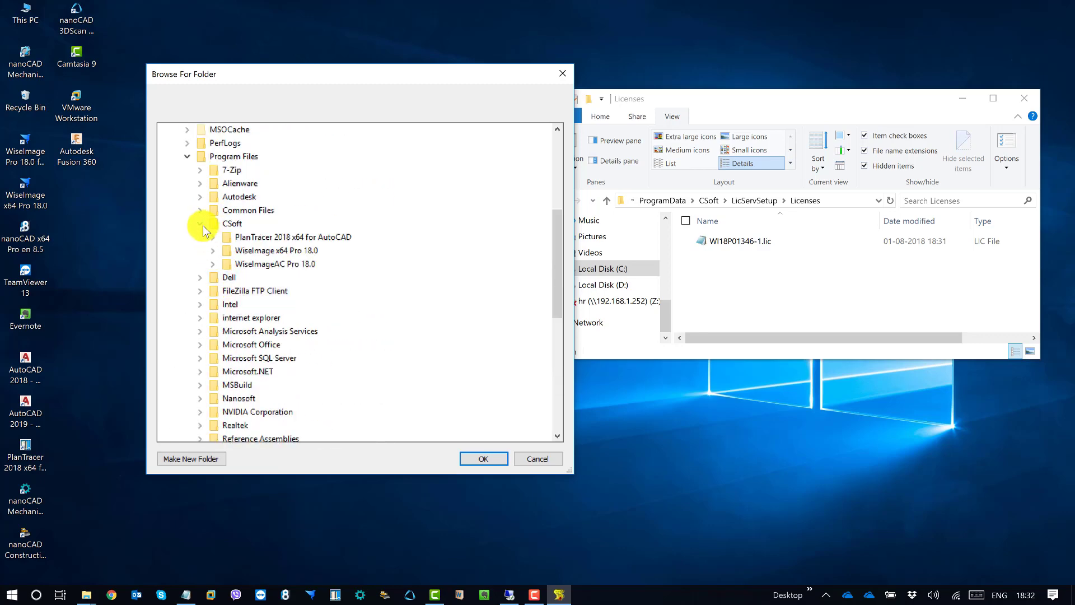
pyautogui.click(201, 223)
pyautogui.click(187, 156)
pyautogui.scroll(4, 210, 243)
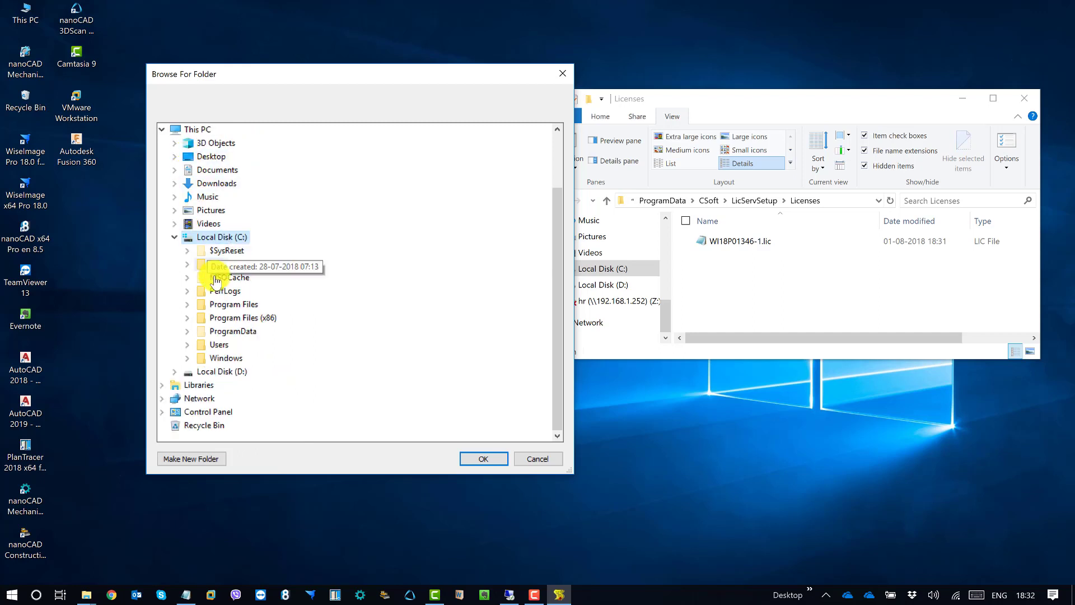
# Pick C:\ProgramData\CSoft\LicServSetup\Licenses as the destination folder and confirm
pyautogui.click(189, 331)
pyautogui.scroll(-2, 282, 267)
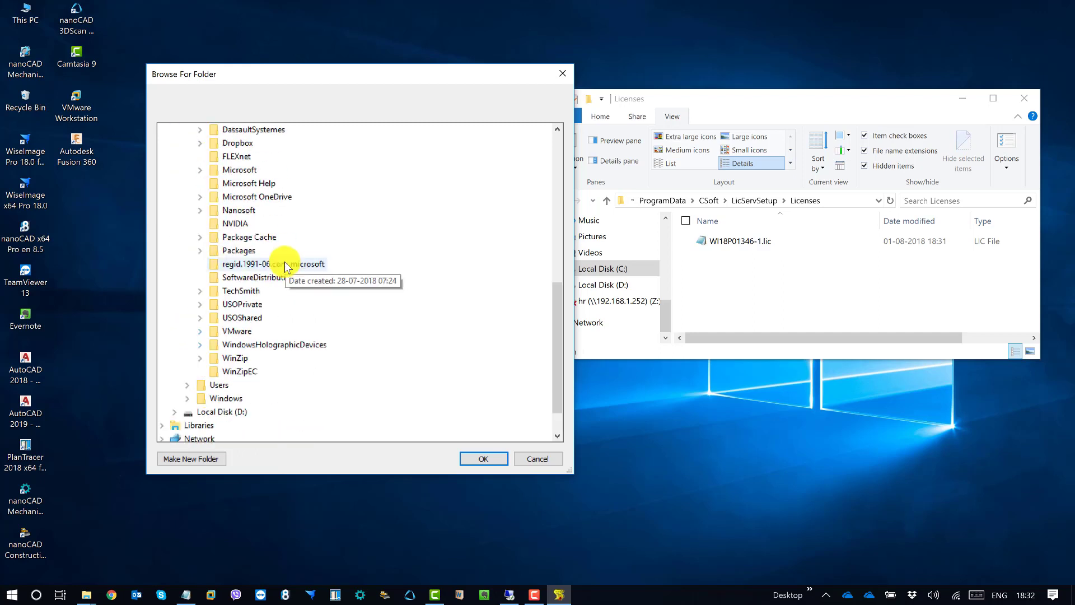
pyautogui.scroll(1, 283, 269)
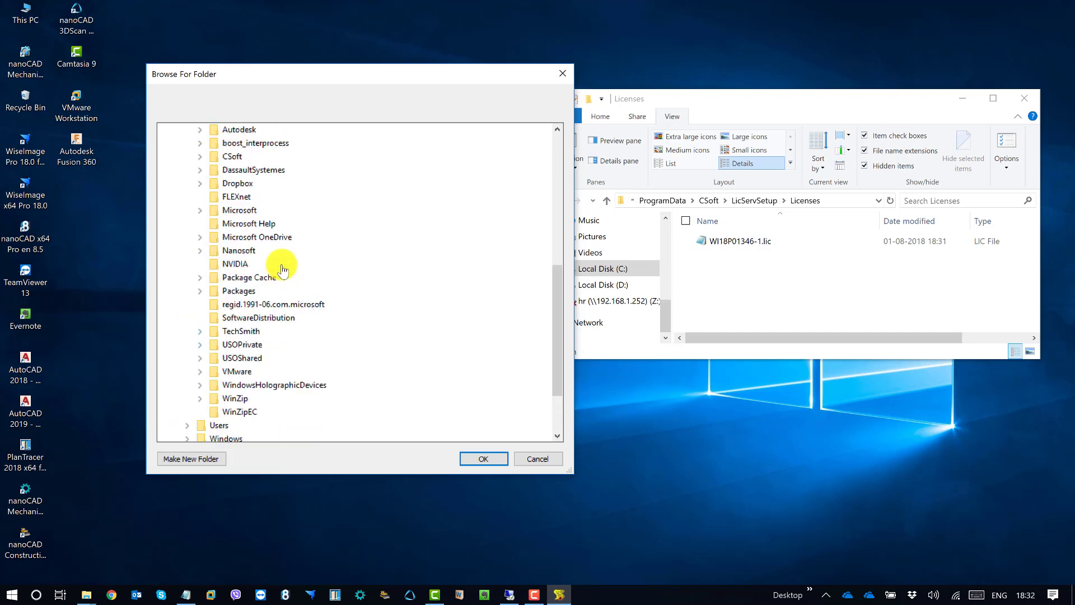
pyautogui.click(200, 156)
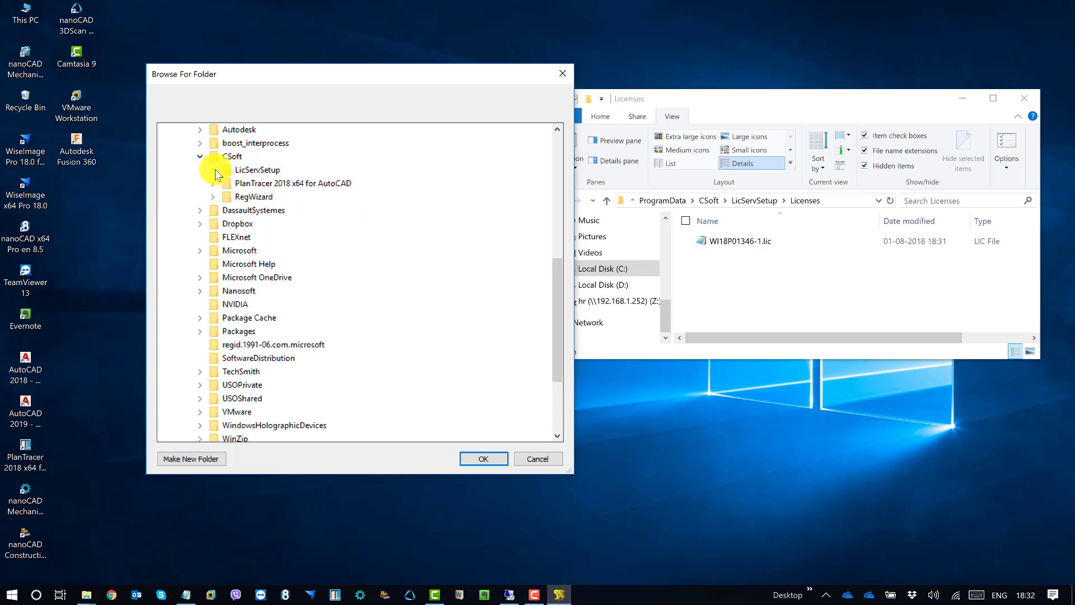
pyautogui.click(212, 169)
pyautogui.click(250, 184)
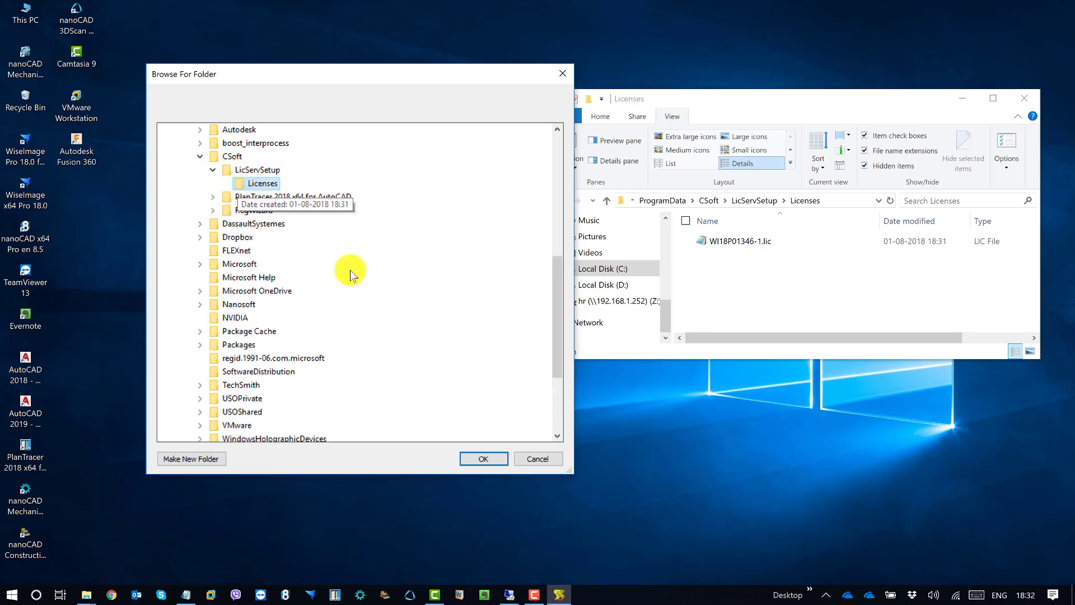
pyautogui.click(484, 459)
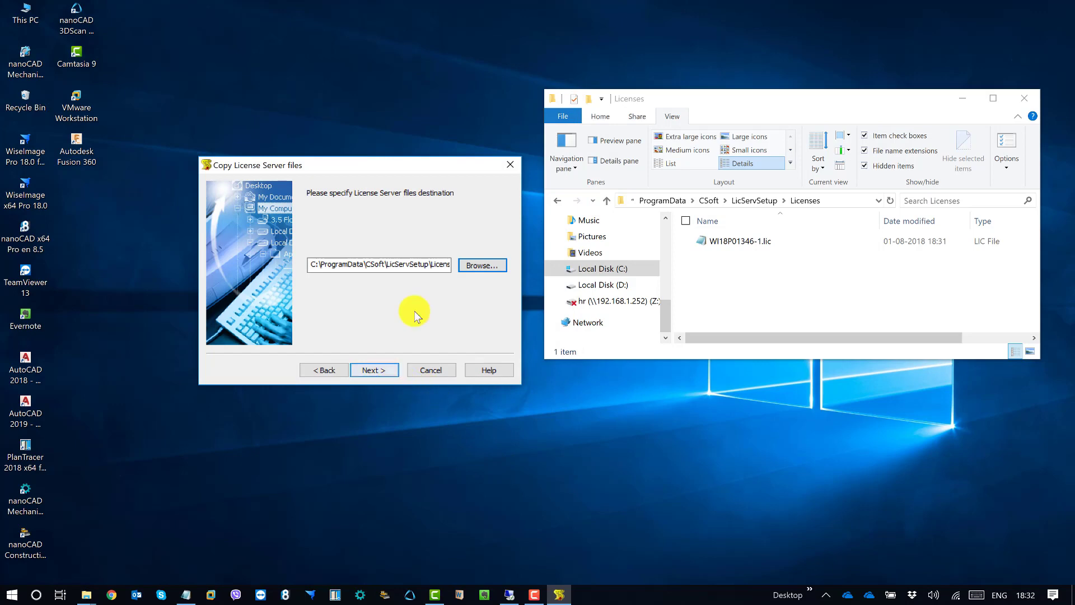
# Advance to the TCP Ports and Windows Firewall page and minimize the Licenses folder window
pyautogui.click(377, 370)
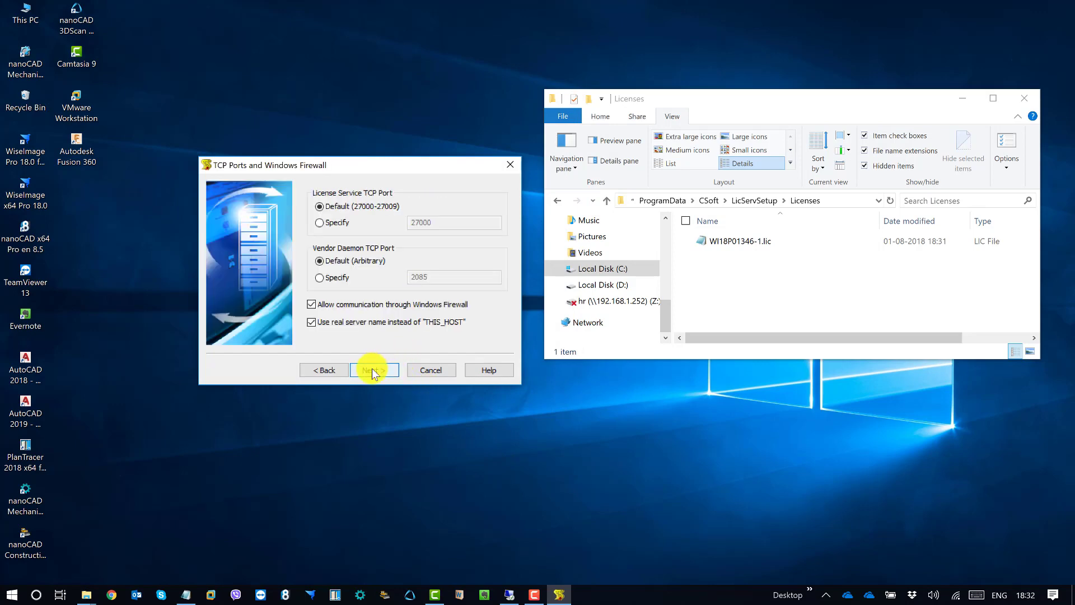
pyautogui.moveTo(382, 163); pyautogui.dragTo(391, 214)
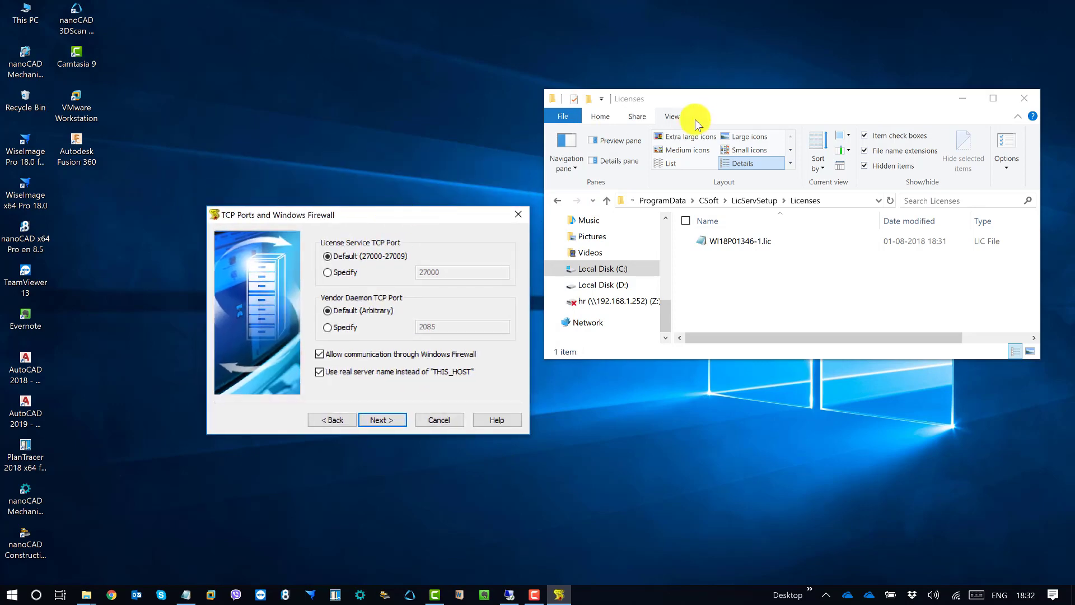
pyautogui.moveTo(751, 104)
pyautogui.mouseDown()
pyautogui.moveTo(754, 113)
pyautogui.moveTo(754, 90)
pyautogui.mouseUp()
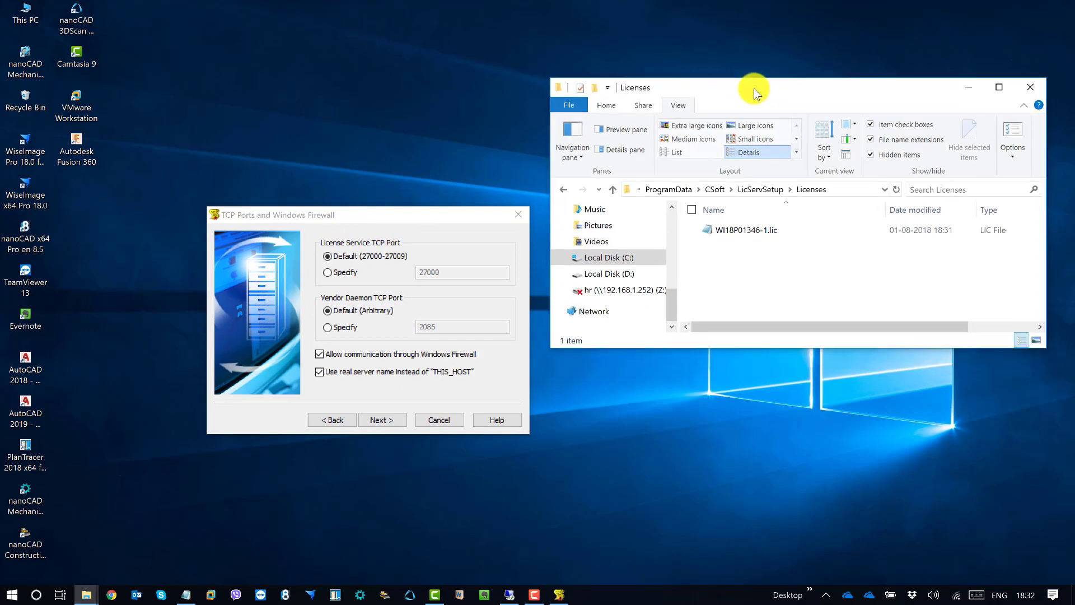
pyautogui.click(967, 78)
pyautogui.moveTo(486, 208); pyautogui.dragTo(604, 168)
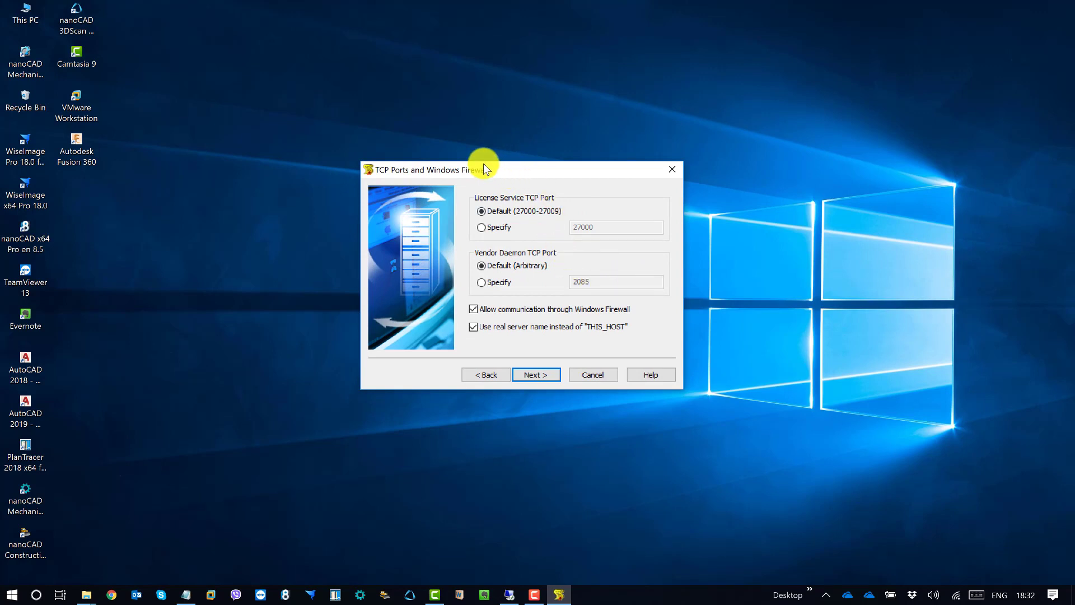
pyautogui.moveTo(496, 170); pyautogui.dragTo(463, 162)
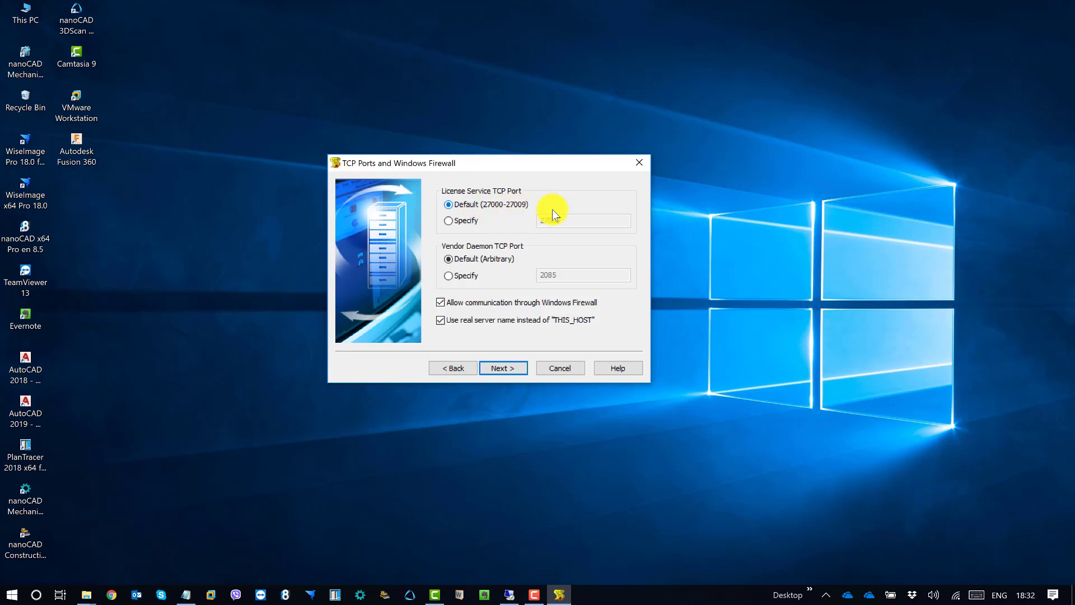
# Try specific ports 27000 and 2085, then revert both ports to Default
pyautogui.click(466, 220)
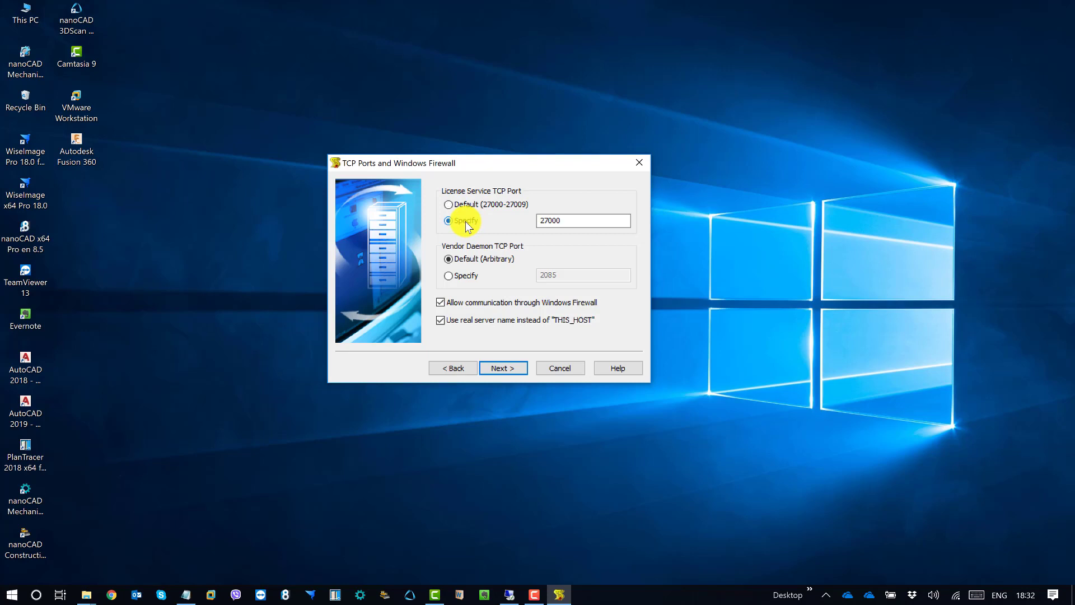
pyautogui.click(579, 222)
pyautogui.click(468, 276)
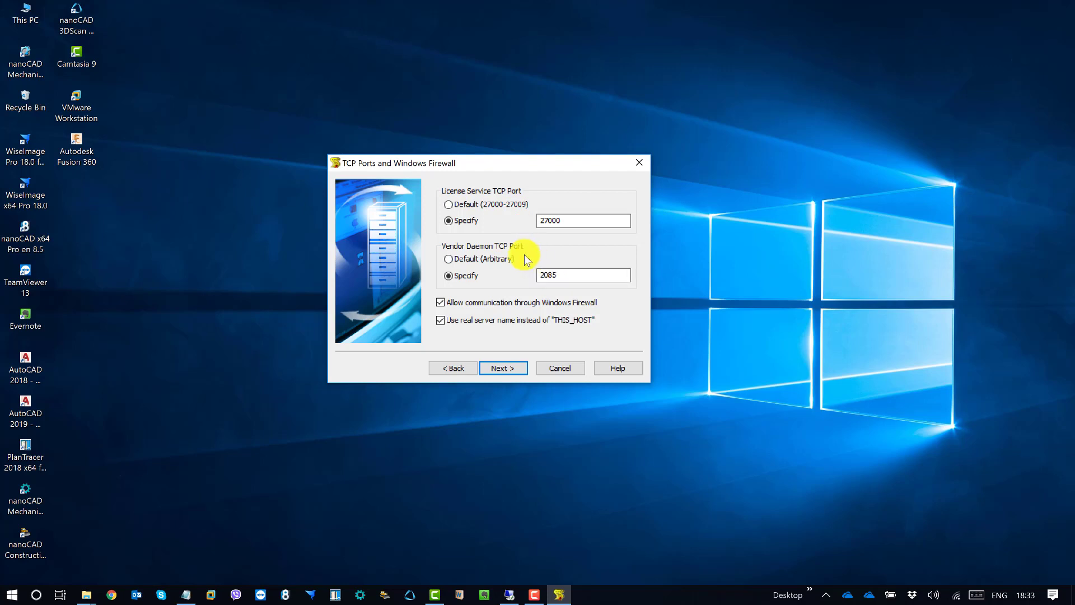
pyautogui.click(491, 260)
pyautogui.click(472, 204)
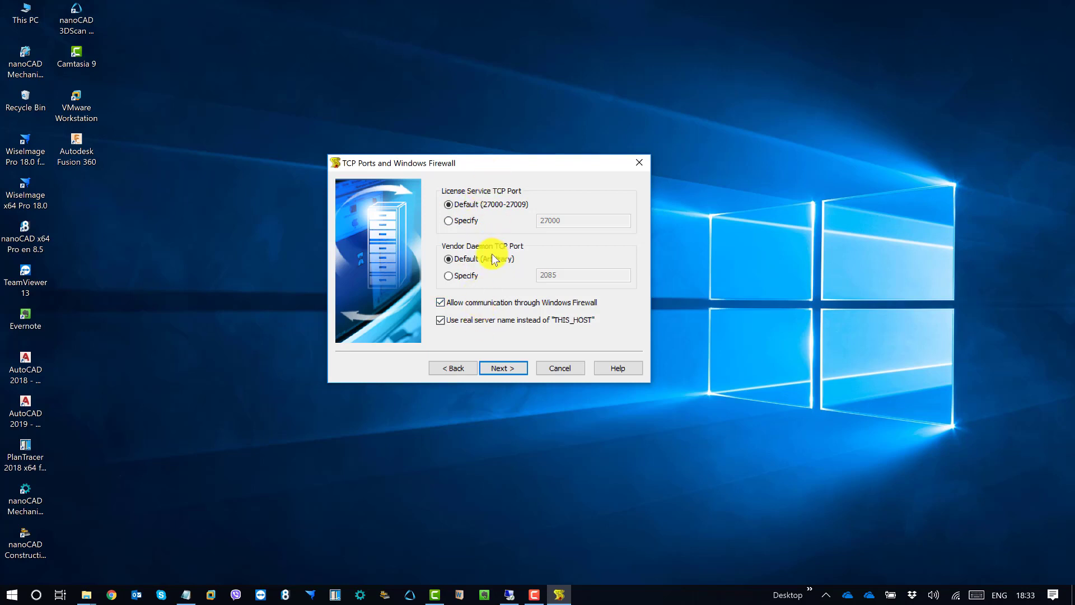
pyautogui.moveTo(485, 165); pyautogui.dragTo(502, 177)
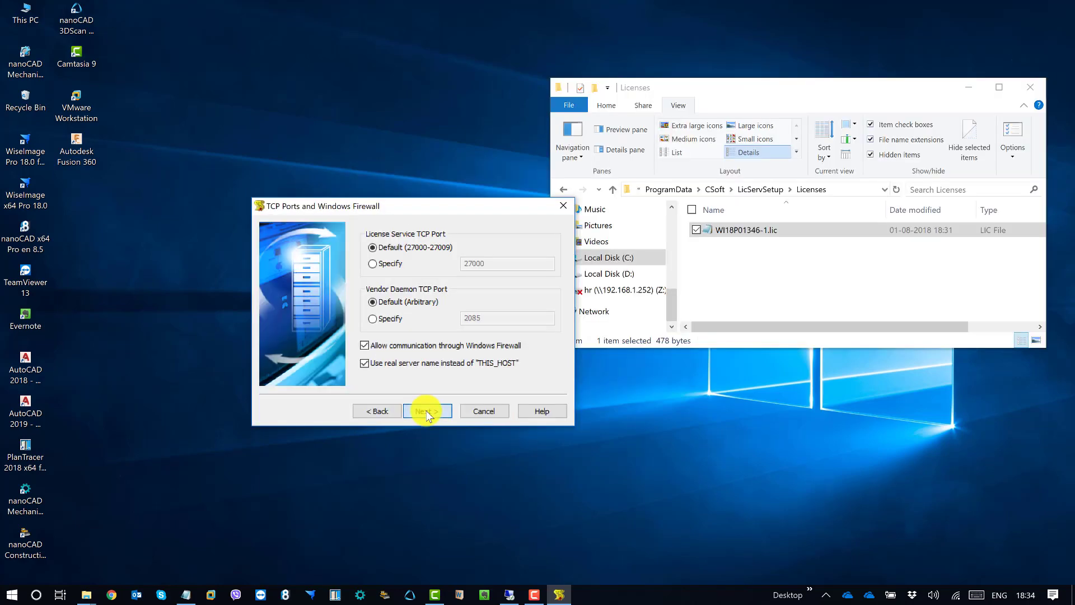
# Install the License Server service, view the Licenses folder as a list, and finish the wizard
pyautogui.click(426, 412)
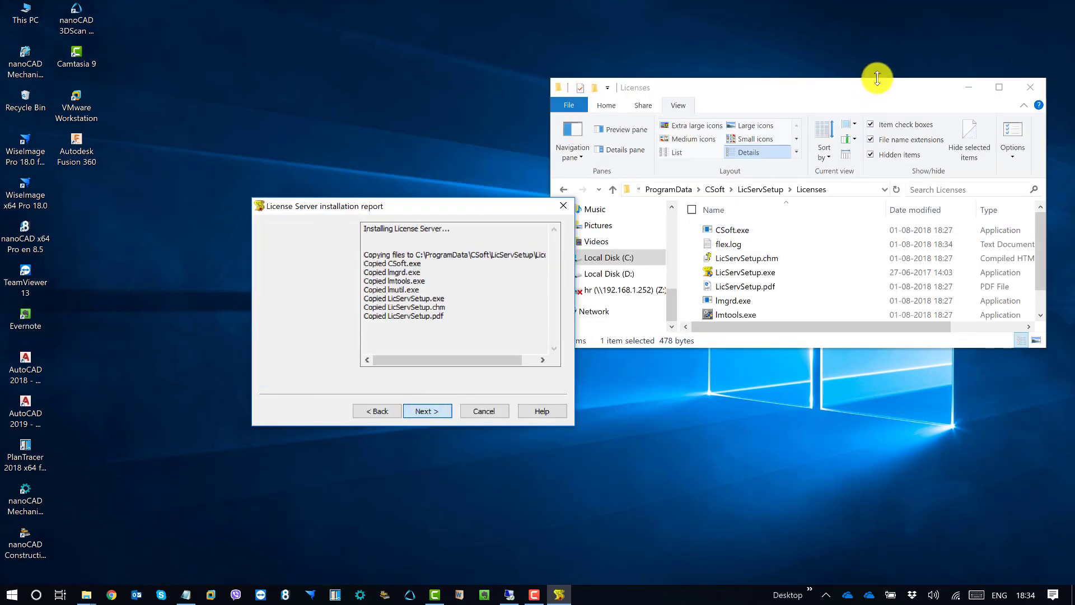
pyautogui.moveTo(871, 79); pyautogui.dragTo(869, 40)
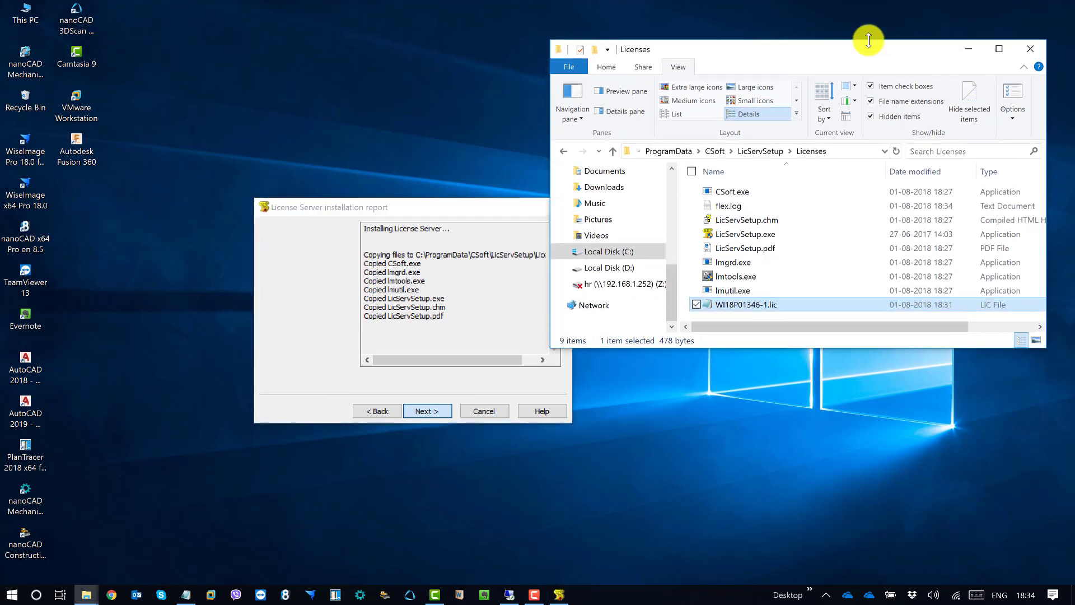
pyautogui.click(690, 112)
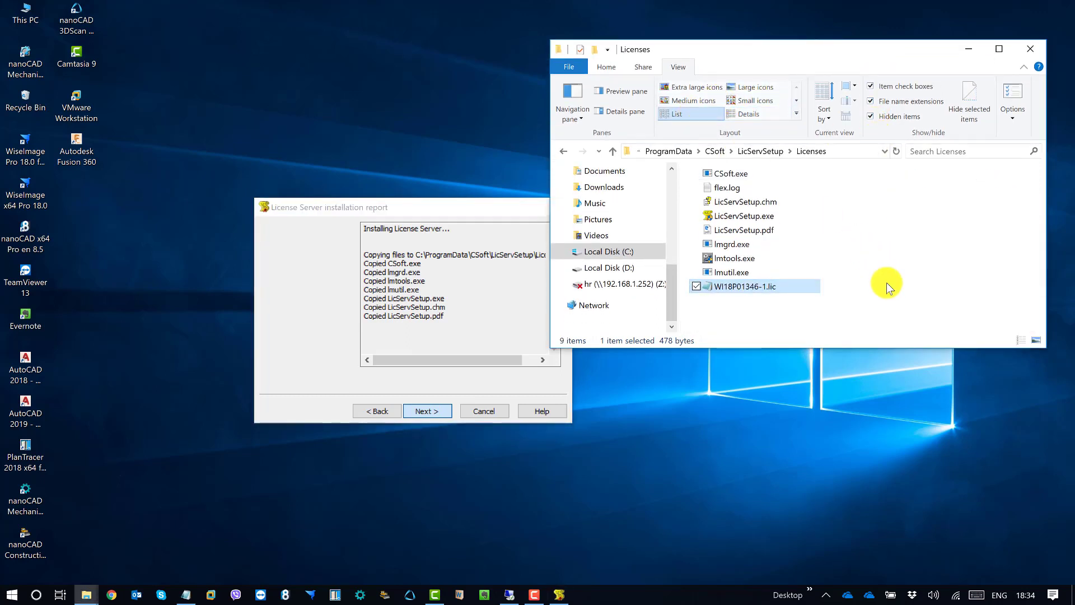
pyautogui.moveTo(460, 211); pyautogui.dragTo(415, 202)
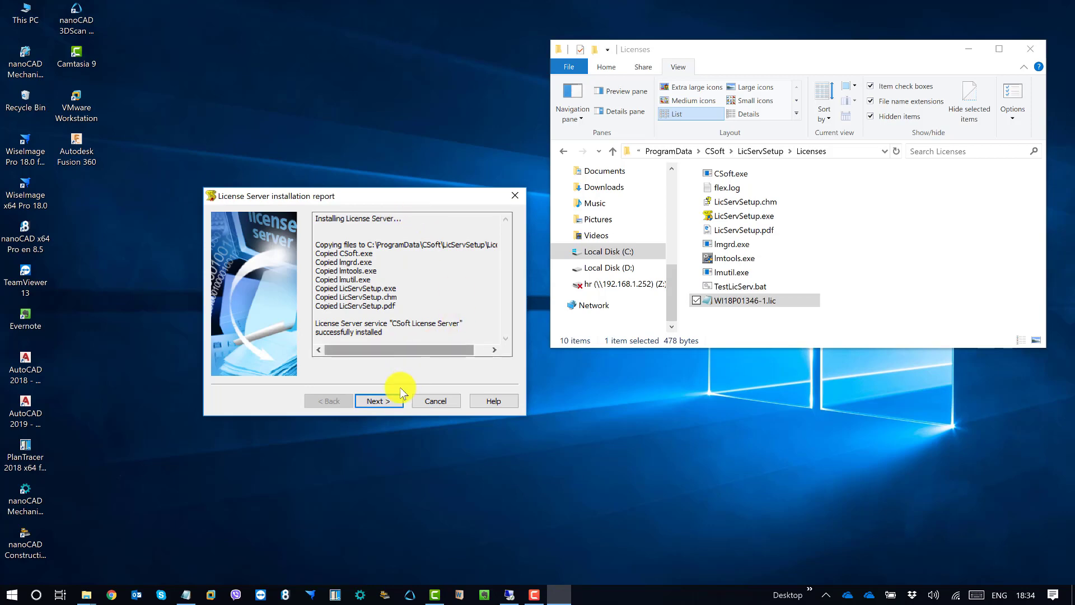
pyautogui.click(385, 401)
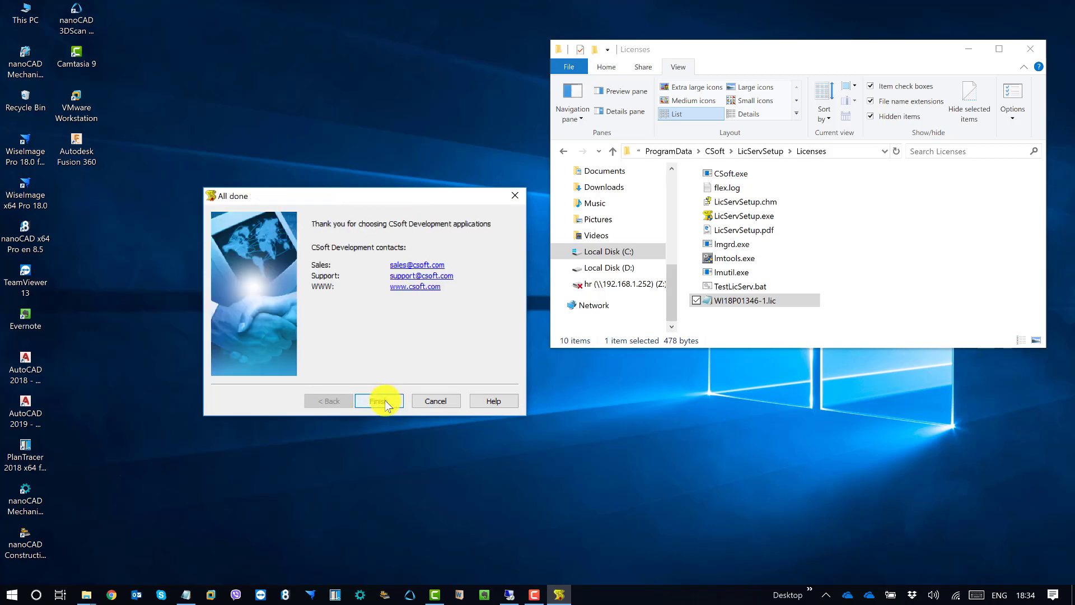
pyautogui.click(385, 401)
# Refresh the desktop twice from its context menu
pyautogui.rightClick(364, 202)
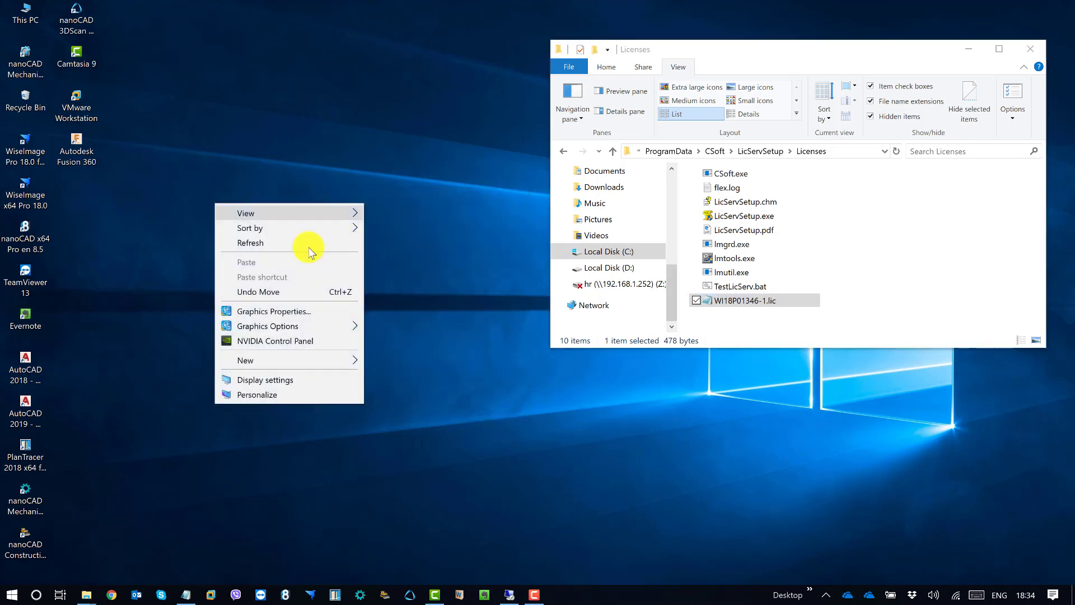
pyautogui.click(290, 245)
pyautogui.rightClick(442, 176)
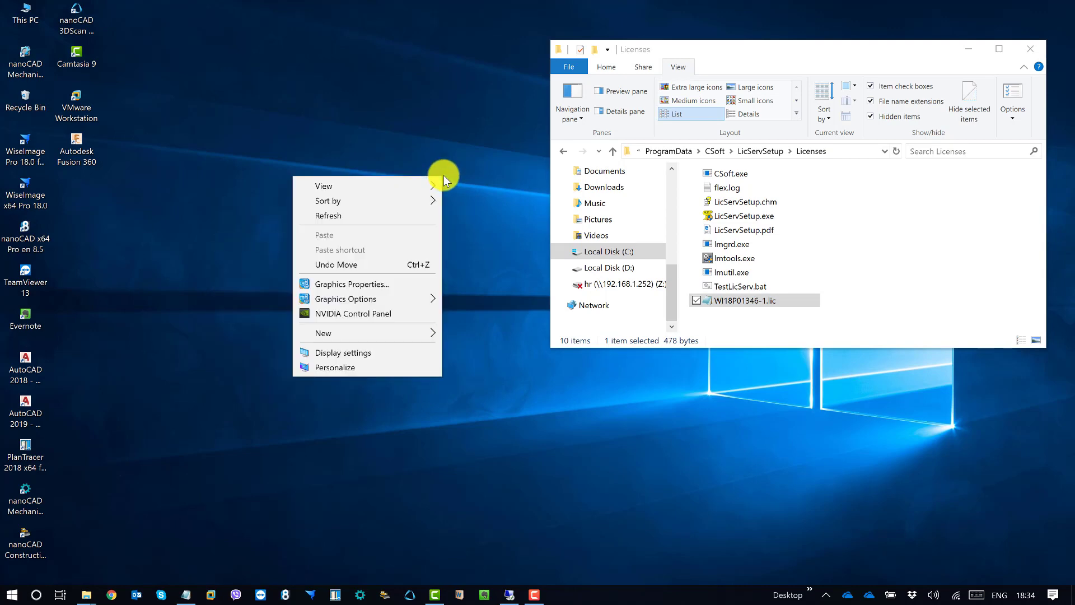
pyautogui.click(350, 215)
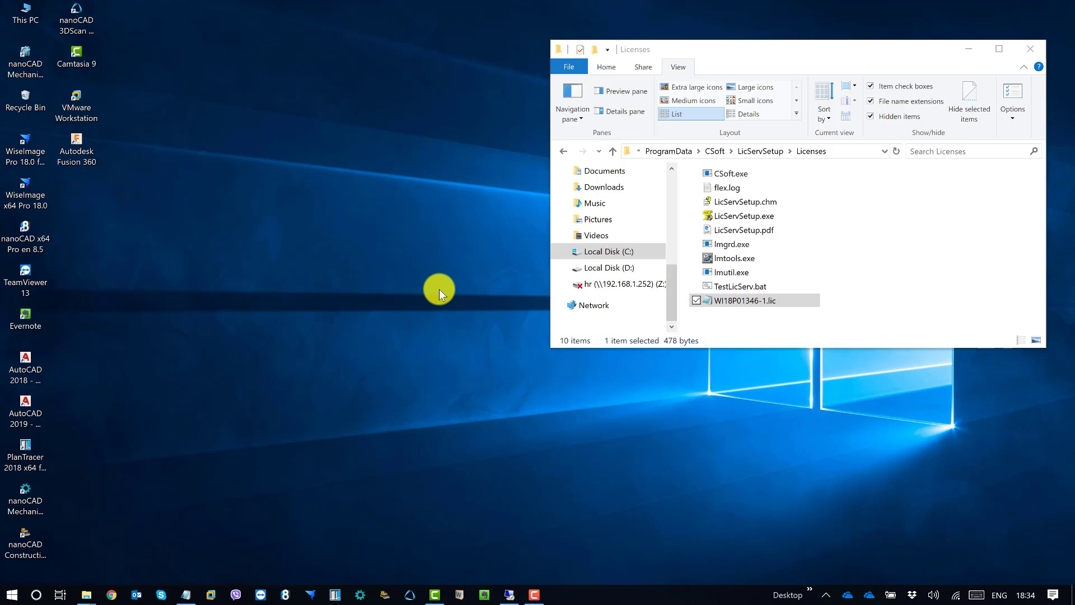
# Select all ten files in the Licenses folder, reposition its window, and refresh the desktop again
pyautogui.moveTo(728, 319); pyautogui.dragTo(722, 171)
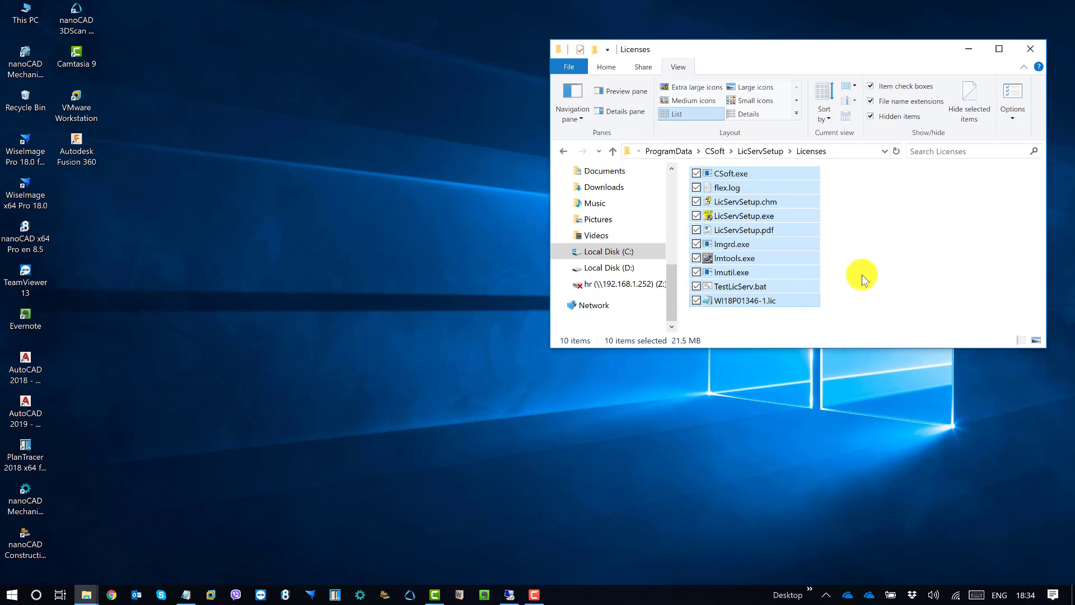
pyautogui.click(364, 286)
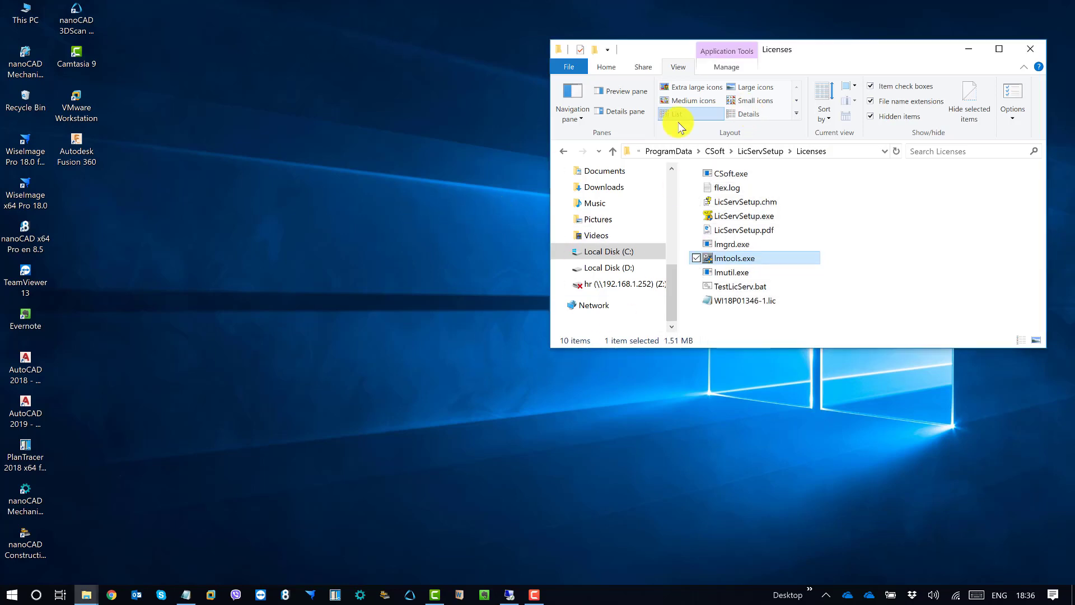
pyautogui.moveTo(797, 51); pyautogui.dragTo(764, 66)
pyautogui.rightClick(364, 212)
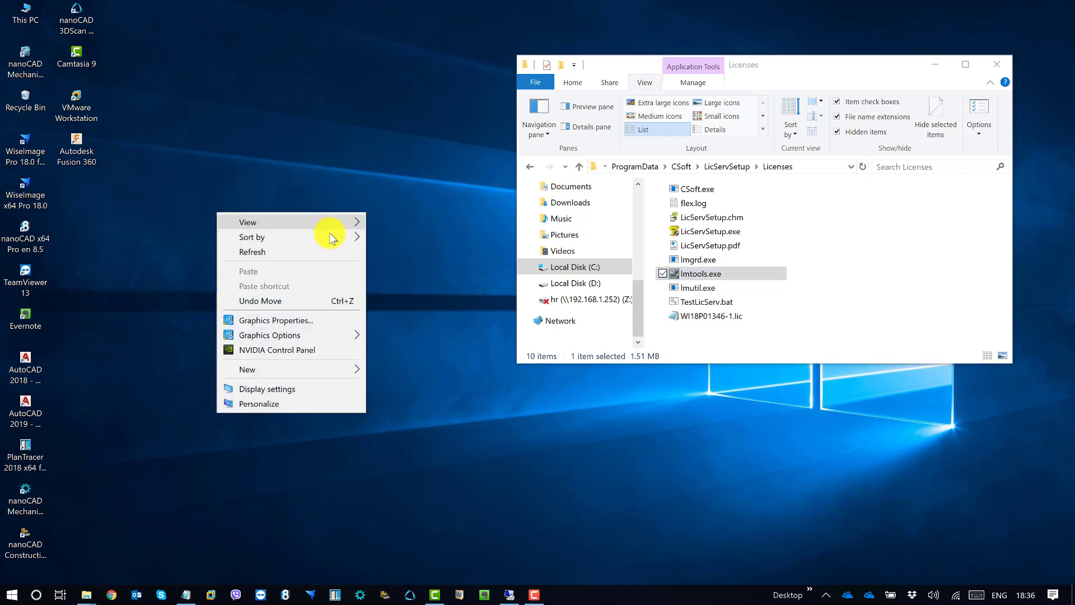
pyautogui.click(271, 252)
# Move the Licenses folder window toward the centre and select lmtools.exe
pyautogui.click(862, 218)
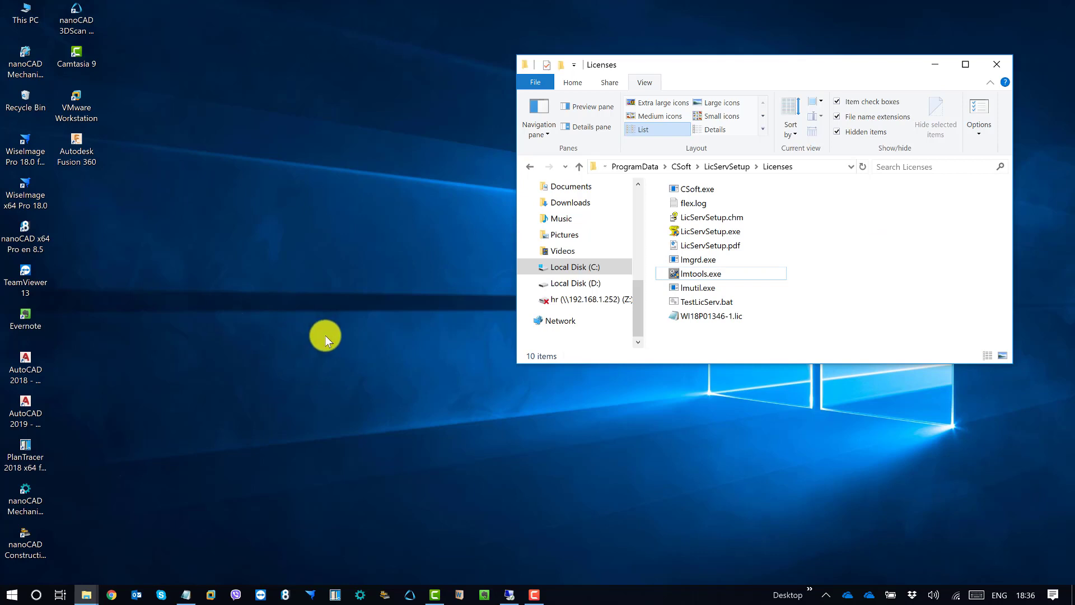
pyautogui.moveTo(706, 66); pyautogui.dragTo(605, 106)
pyautogui.click(619, 316)
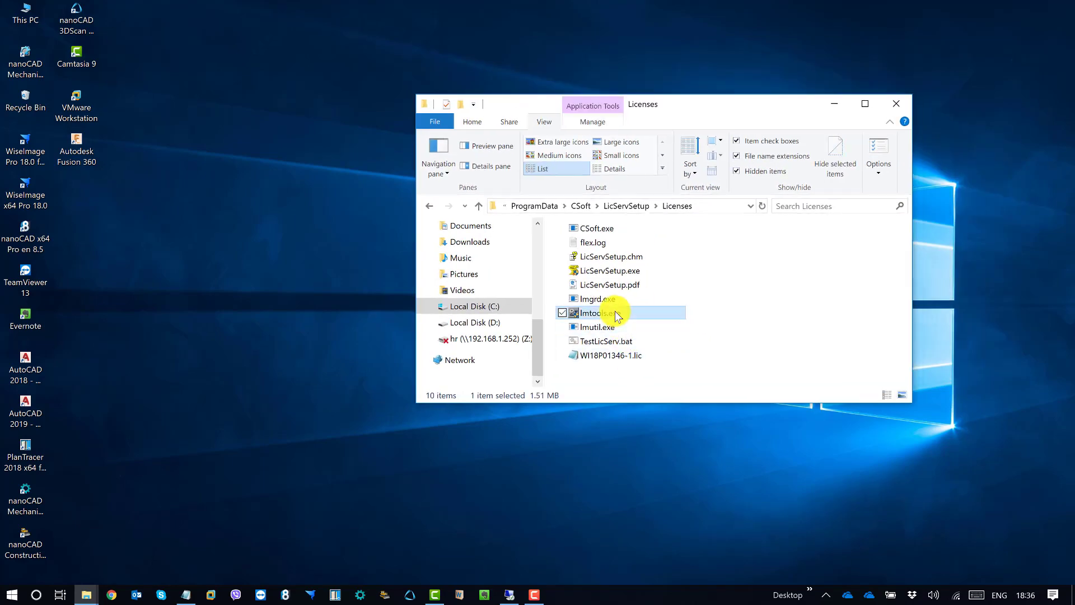
# Launch LMTOOLS and confirm on Start/Stop/Reread that the license file is WI18P01346-1.lic
pyautogui.doubleClick(619, 315)
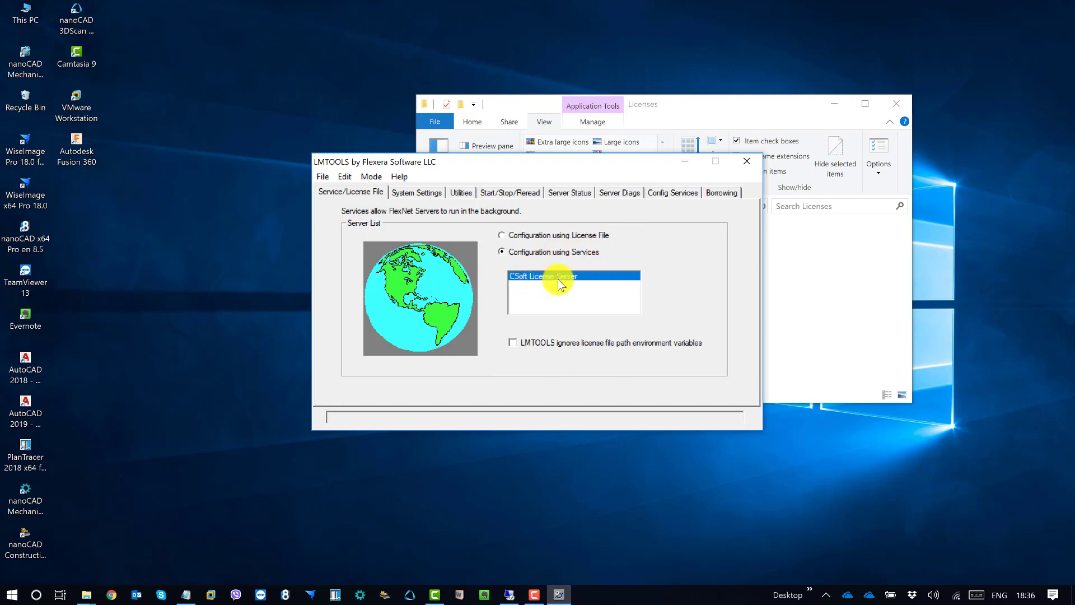
pyautogui.click(510, 191)
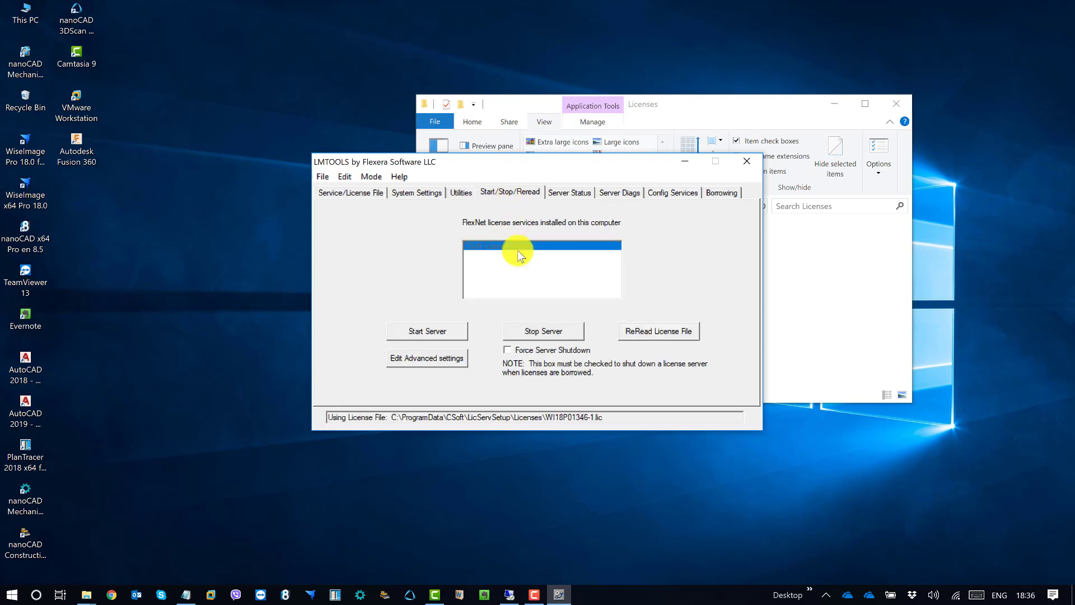
pyautogui.moveTo(343, 418); pyautogui.dragTo(615, 412)
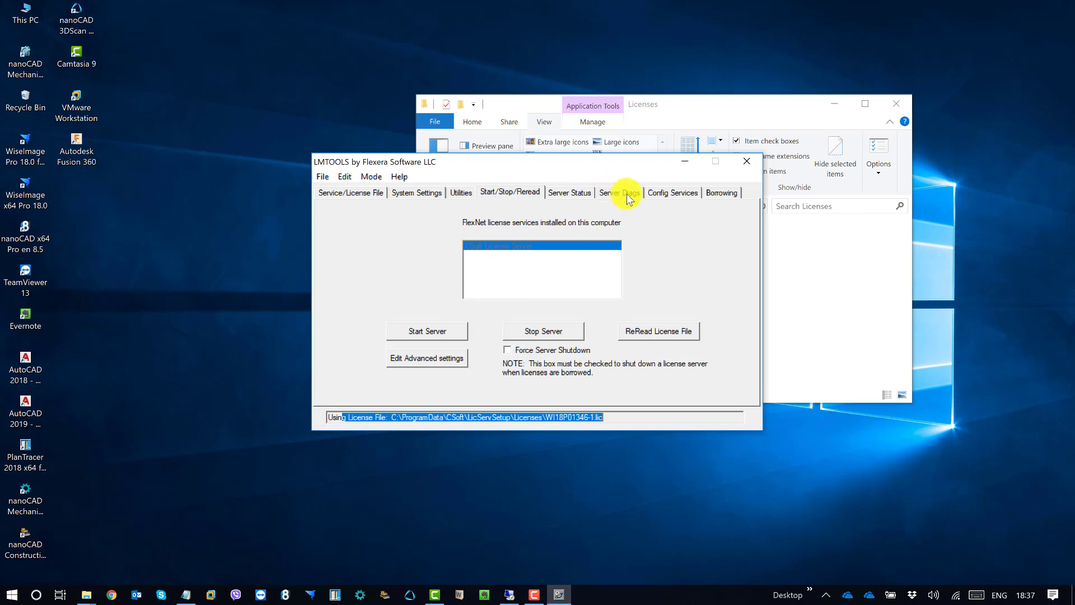
# View flex.log from Config Services, reposition the log viewer, then close the log
pyautogui.click(655, 194)
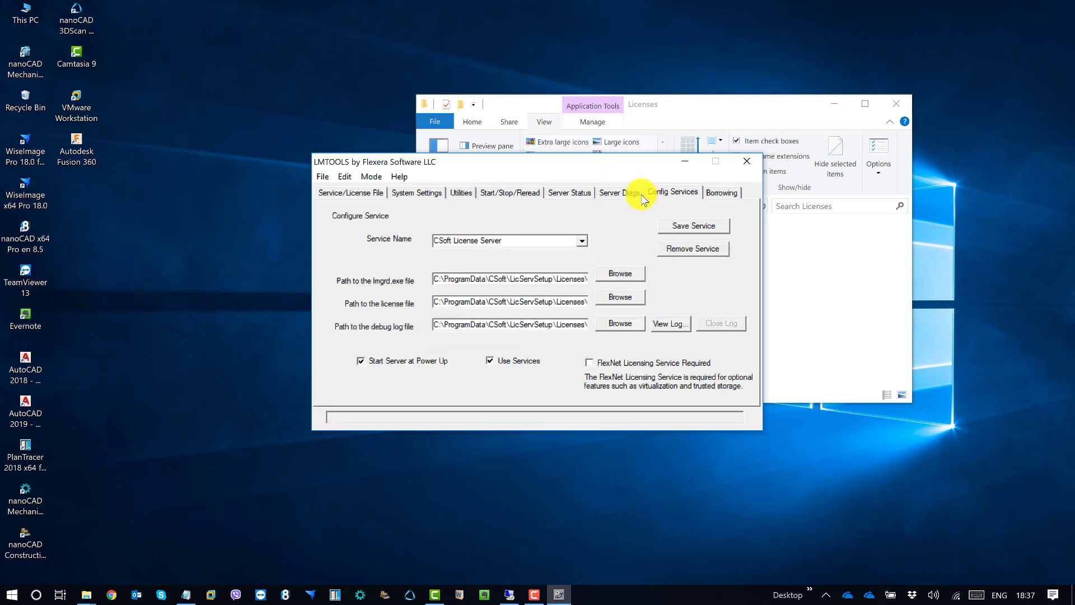
pyautogui.click(667, 324)
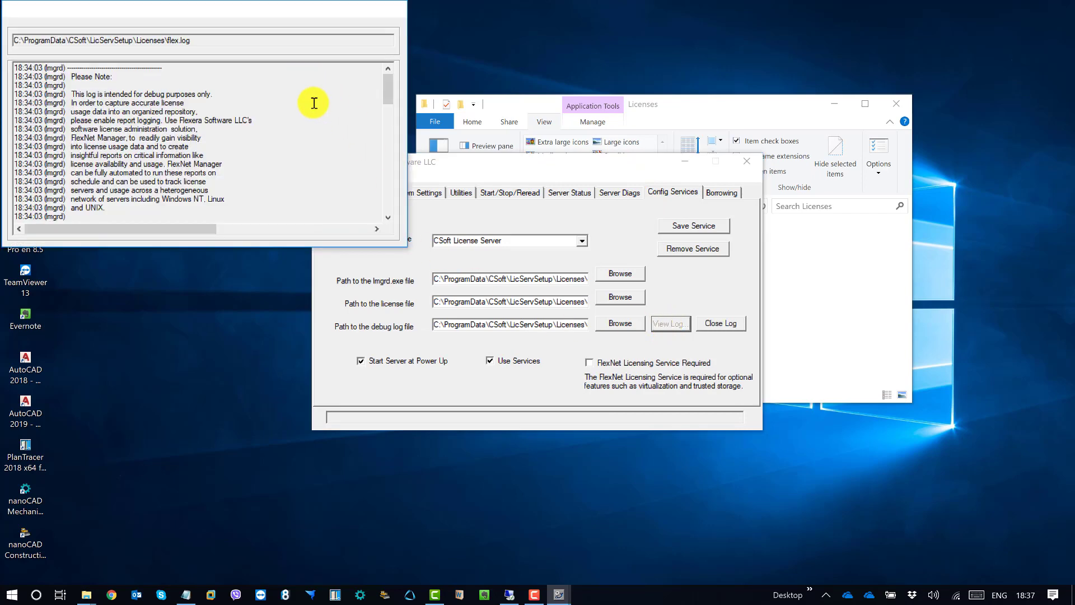
pyautogui.moveTo(297, 8); pyautogui.dragTo(342, 34)
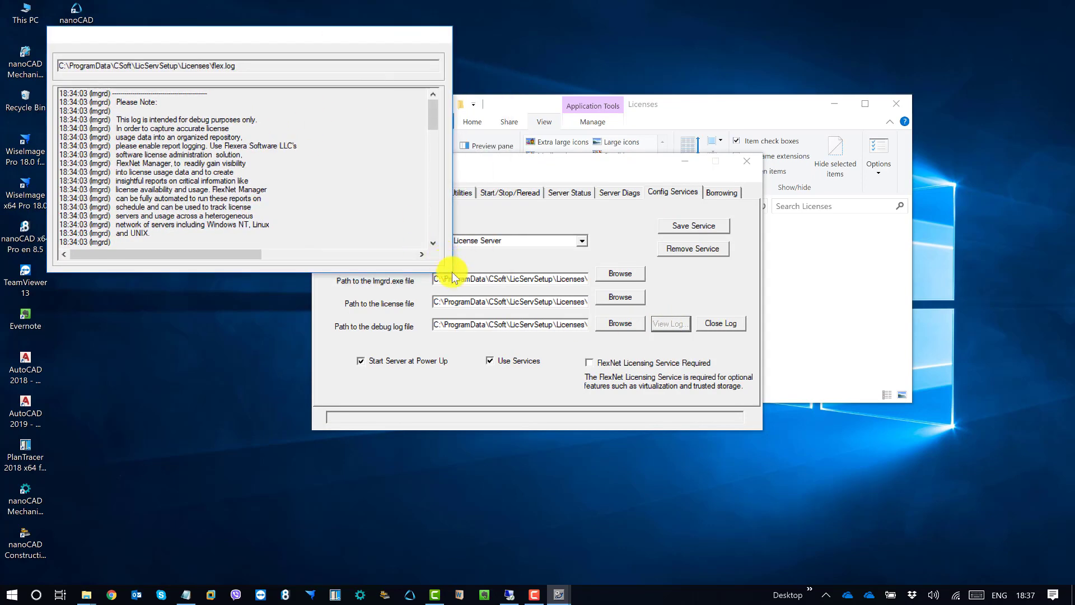
pyautogui.moveTo(433, 108); pyautogui.dragTo(456, 92)
pyautogui.moveTo(411, 35); pyautogui.dragTo(442, 41)
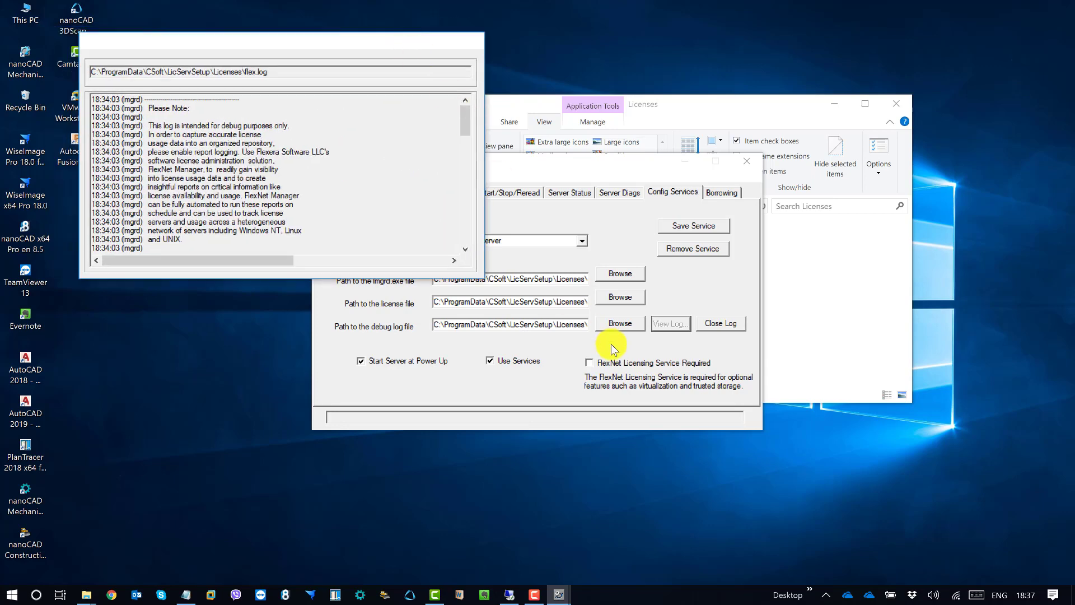
pyautogui.click(721, 325)
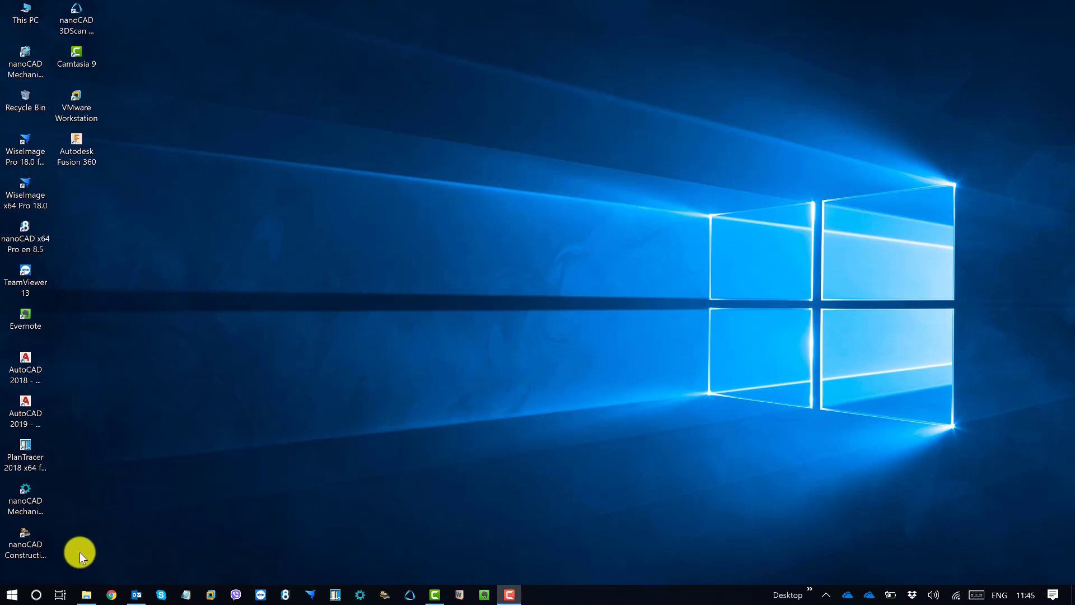
# Run mstsc, connect to 192.168.1.20, and maximize the Remote Desktop window
pyautogui.press('super+r')
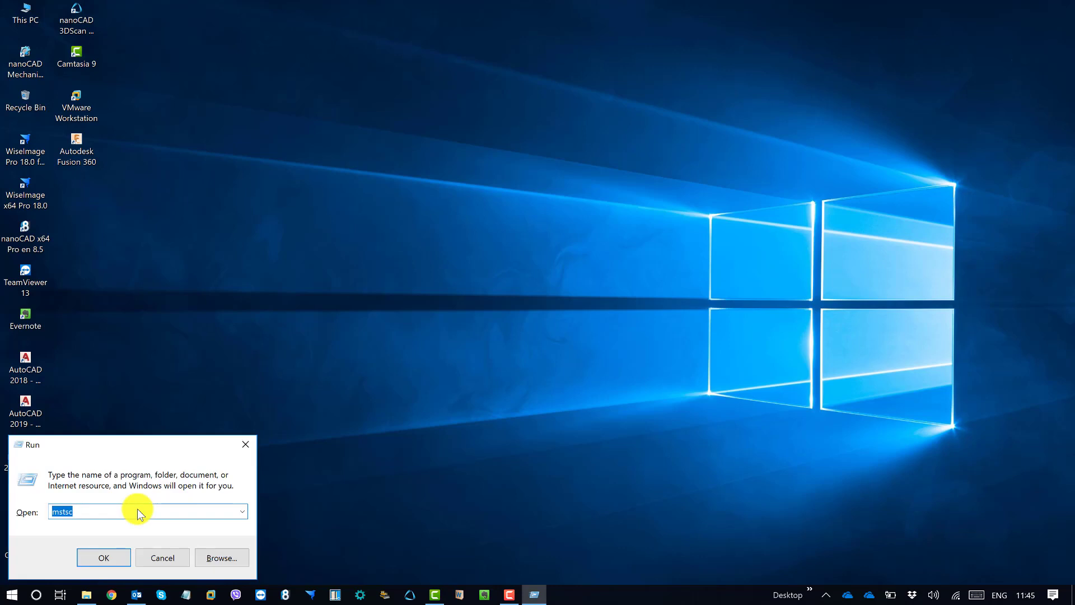
pyautogui.press('Return')
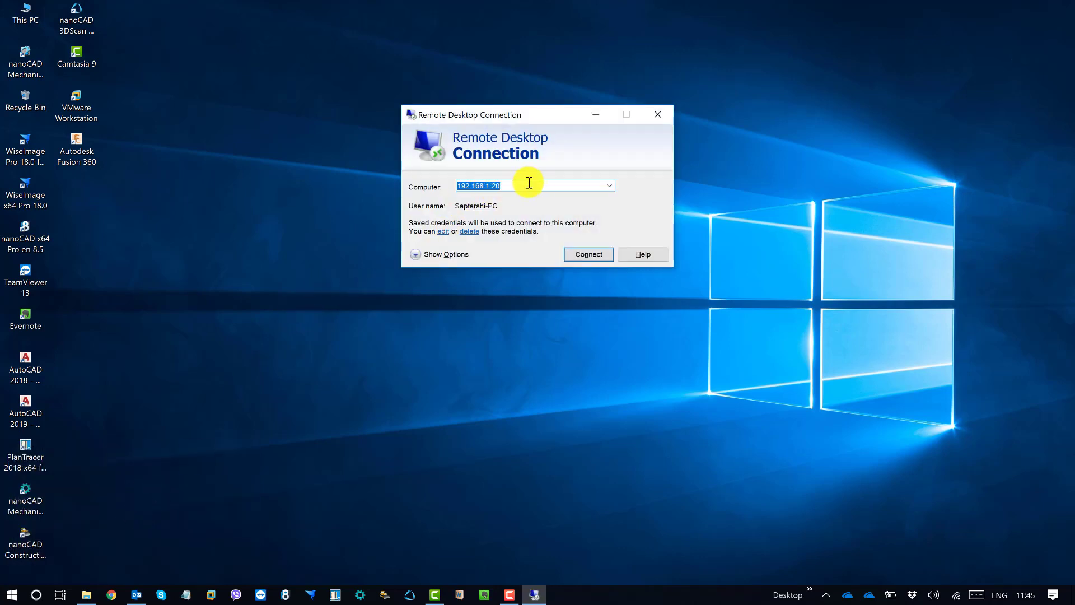
pyautogui.click(591, 254)
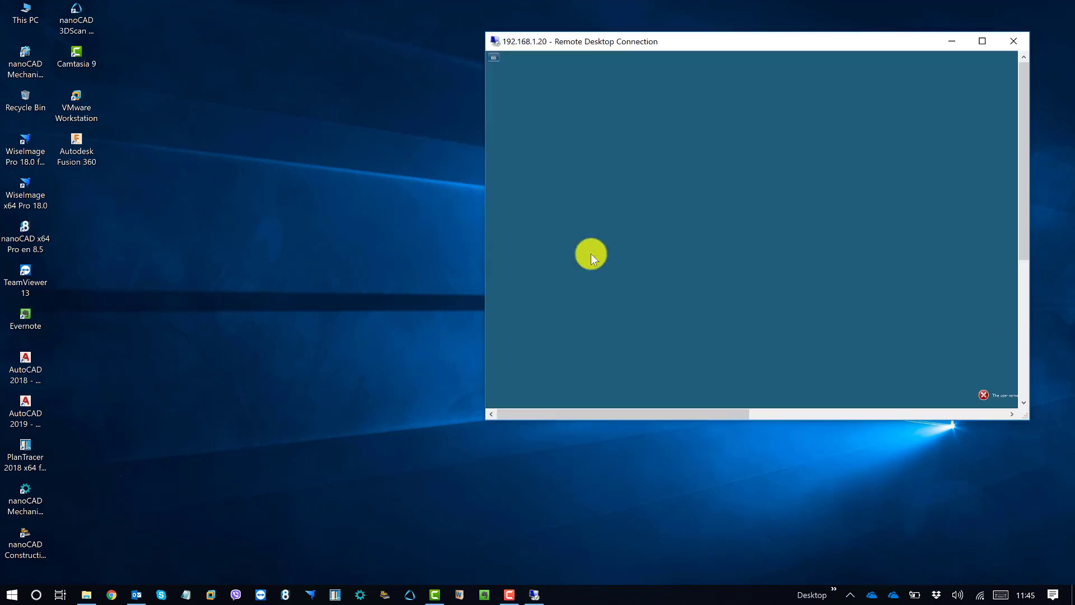
pyautogui.moveTo(761, 45); pyautogui.dragTo(587, 76)
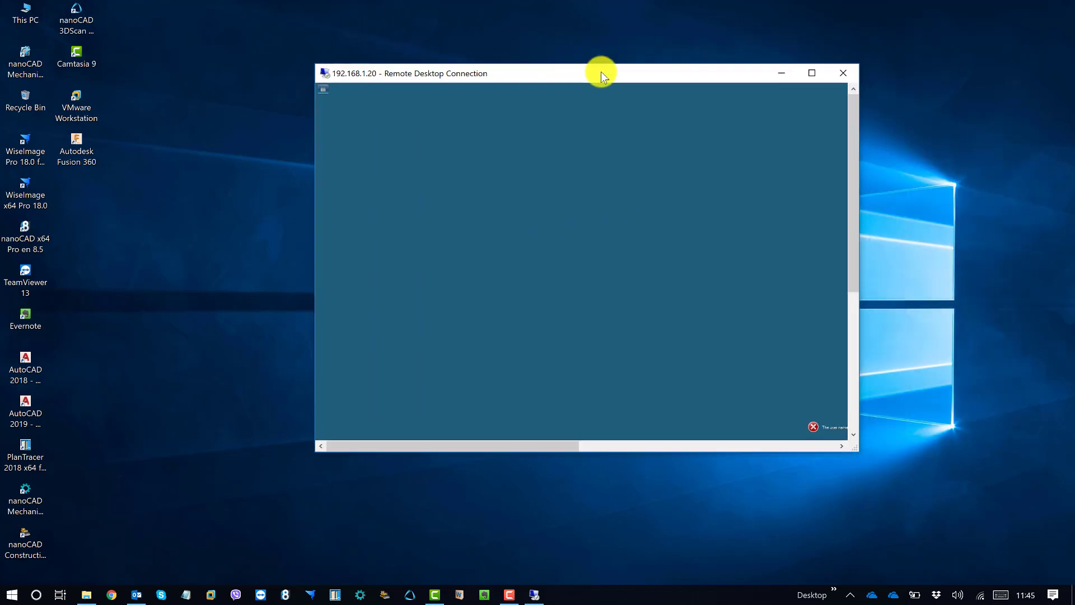
pyautogui.click(809, 73)
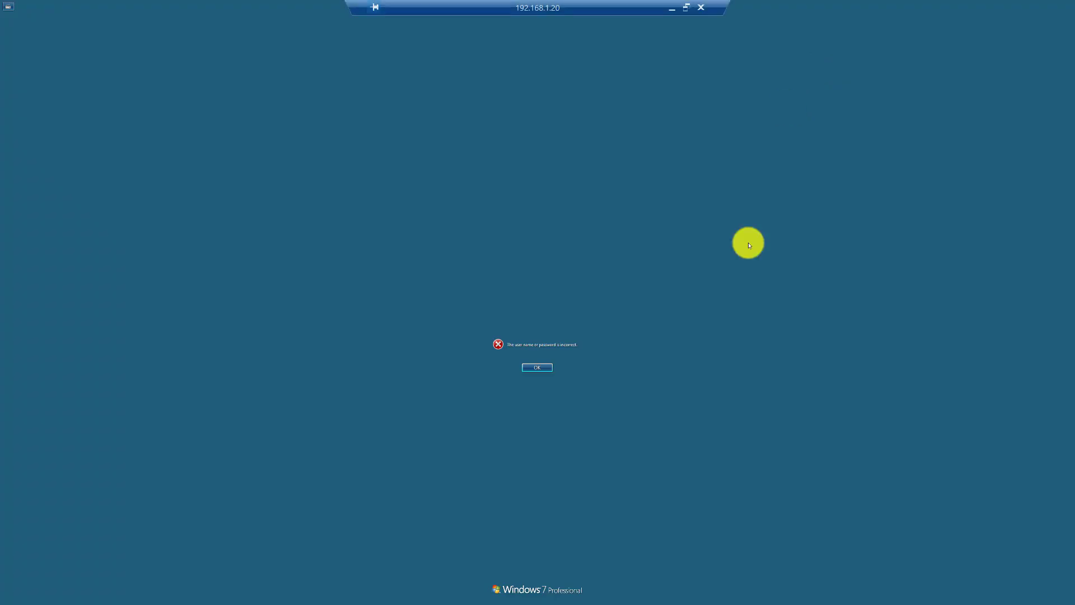
# Dismiss the incorrect-password error and choose Switch User > Other User
pyautogui.click(536, 368)
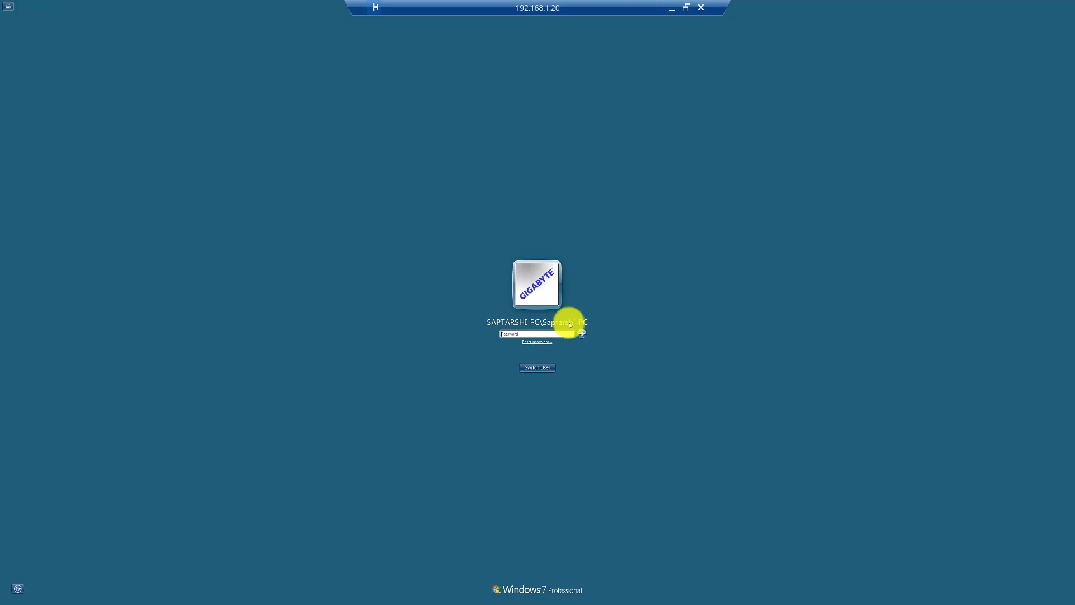
pyautogui.click(539, 368)
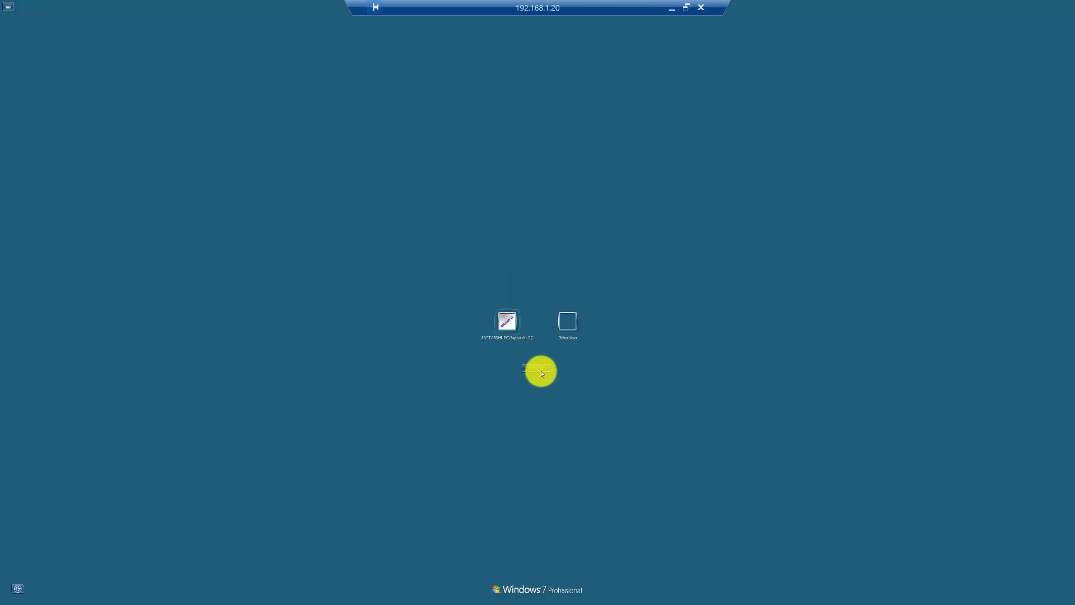
pyautogui.click(569, 322)
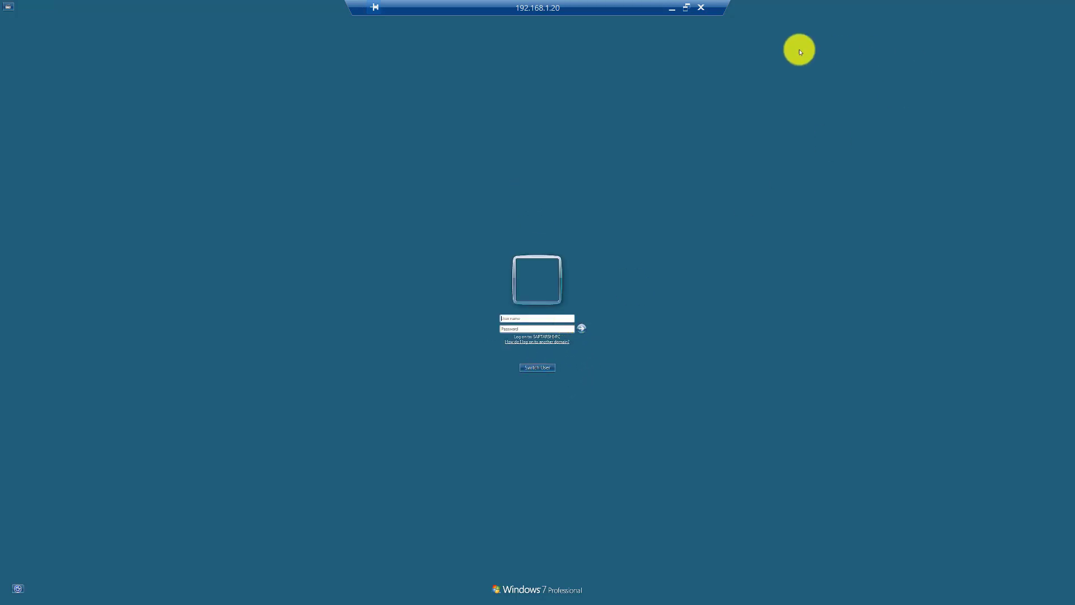
# Enter the domain user name and password and sign in to the remote desktop
pyautogui.write('csmp')
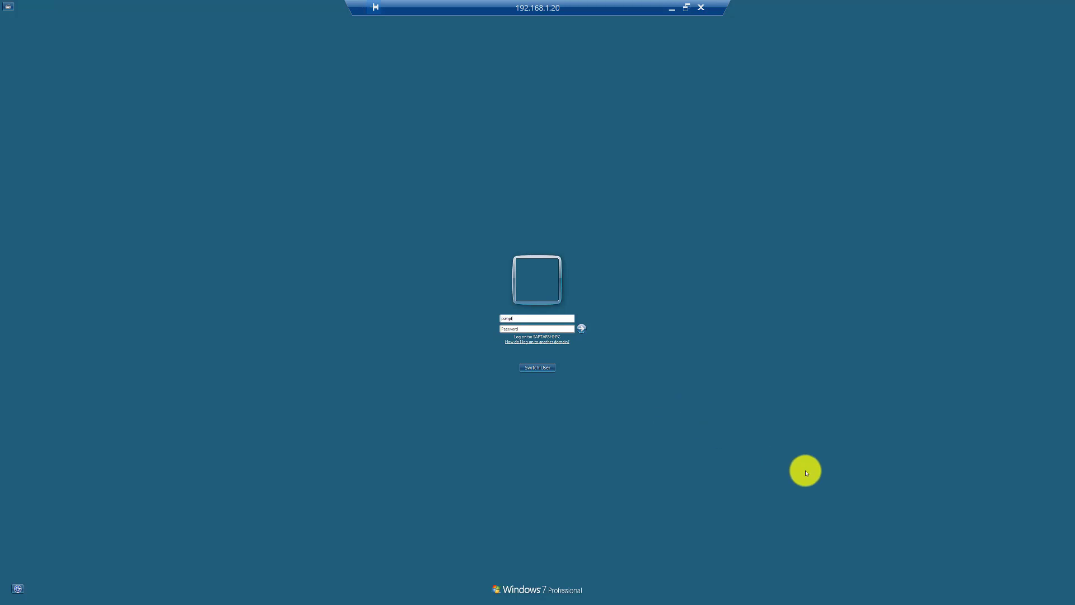
pyautogui.write('l')
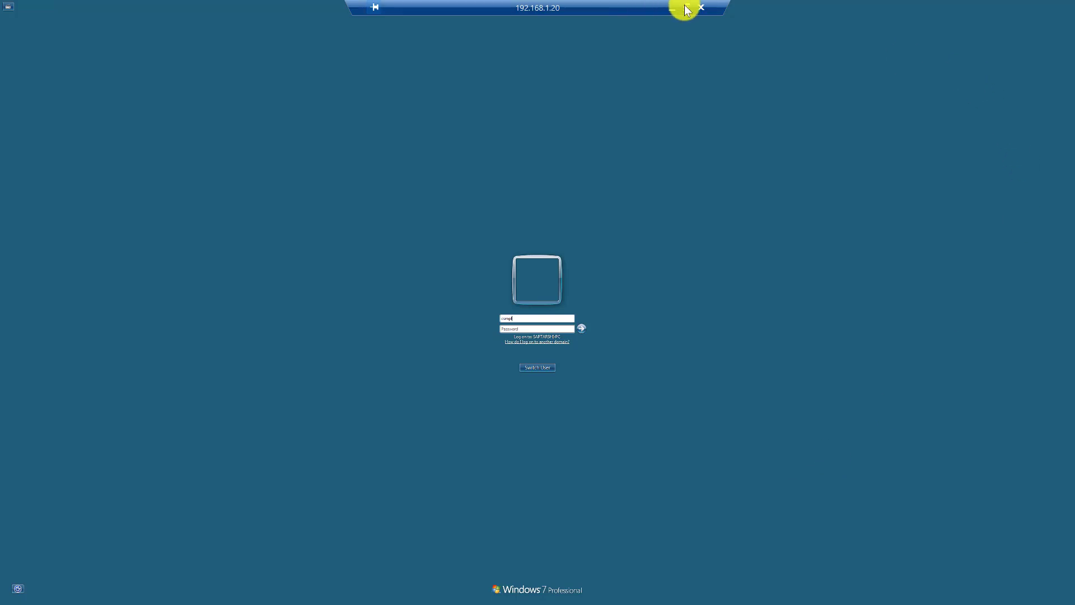
pyautogui.click(686, 10)
pyautogui.write('\\')
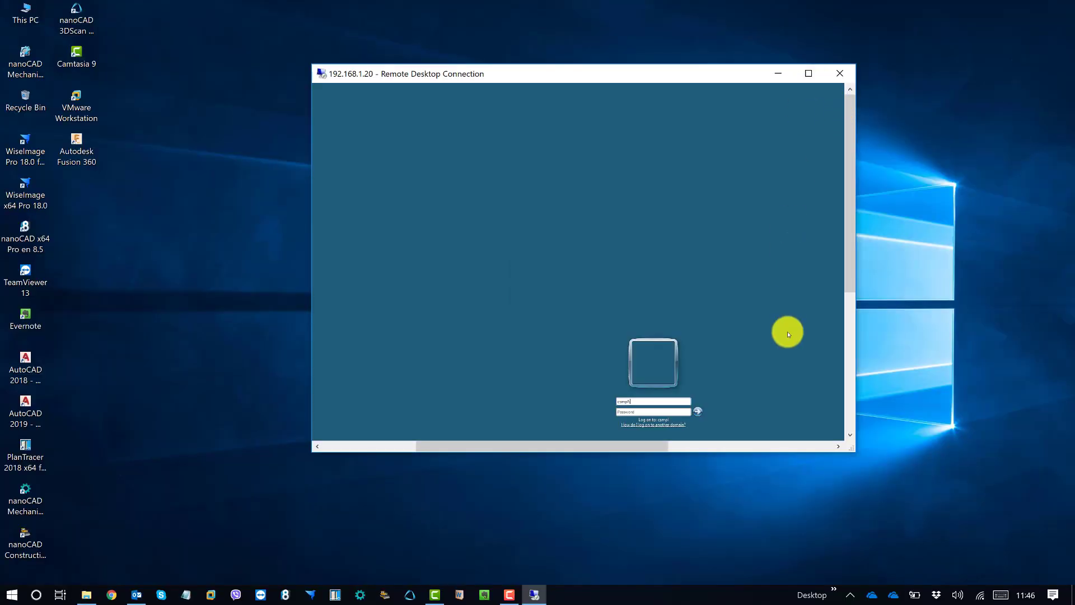
pyautogui.click(809, 74)
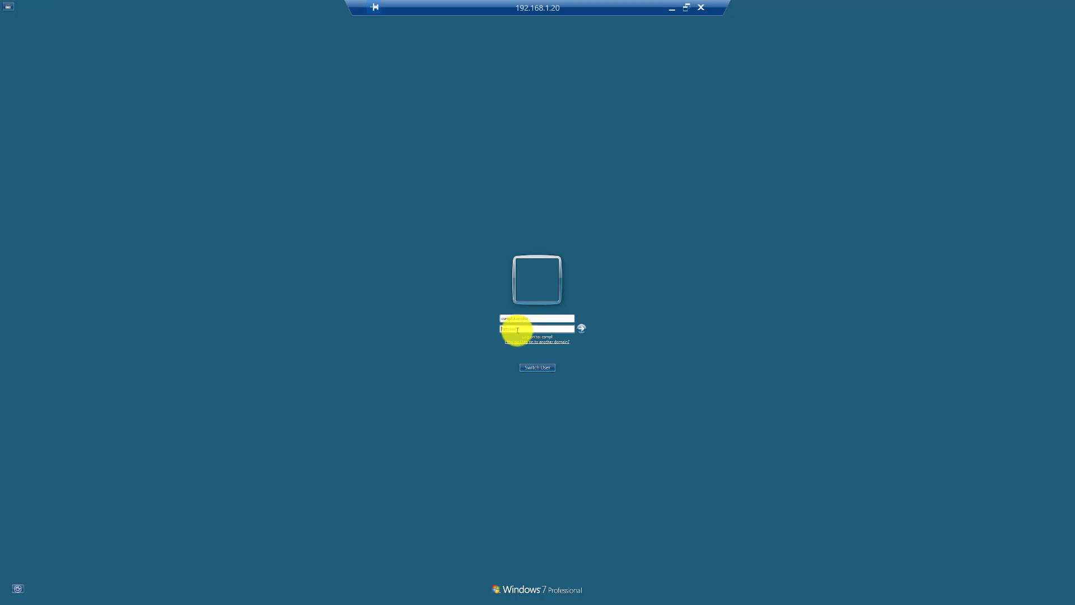
pyautogui.write('•')
pyautogui.click(582, 329)
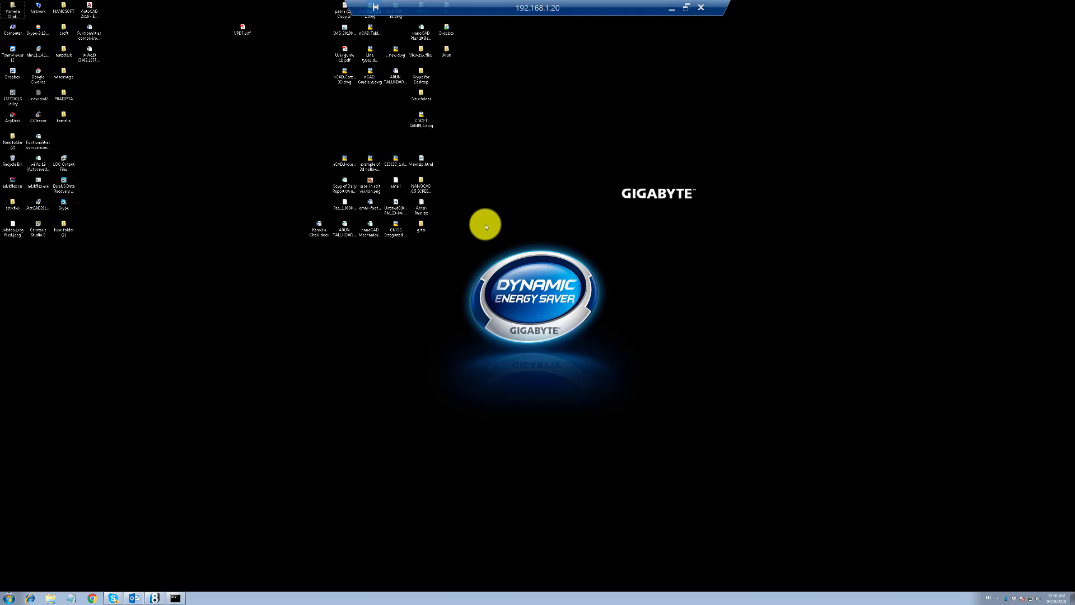
# Launch the WiseImage Pro 18.0 Registration Wizard from Start > All Programs > CSoft and approve UAC
pyautogui.click(8, 599)
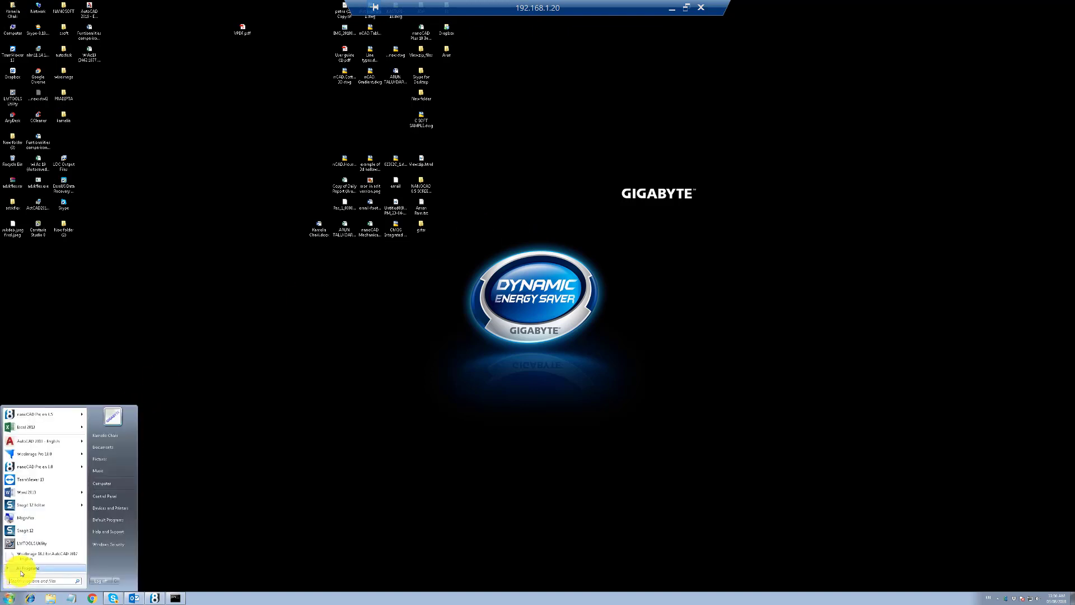
pyautogui.click(21, 568)
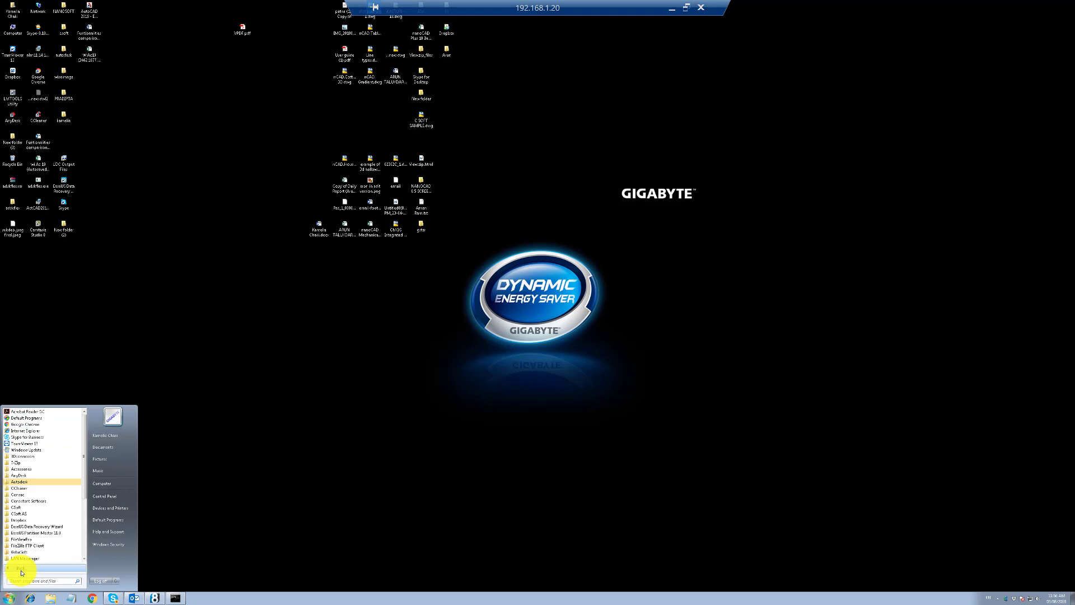
pyautogui.click(20, 489)
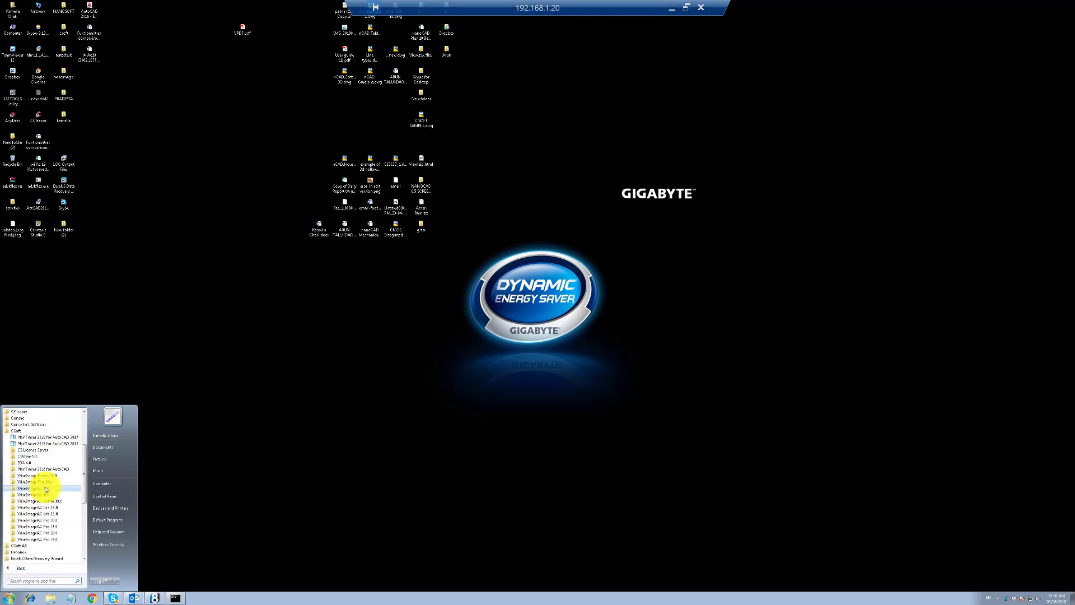
pyautogui.click(47, 483)
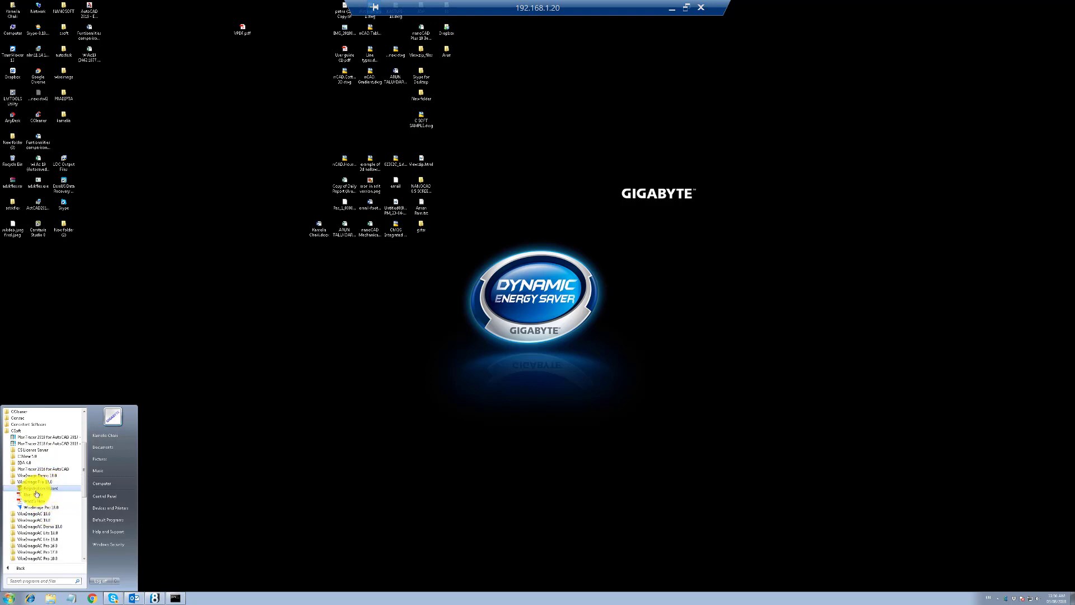
pyautogui.click(45, 491)
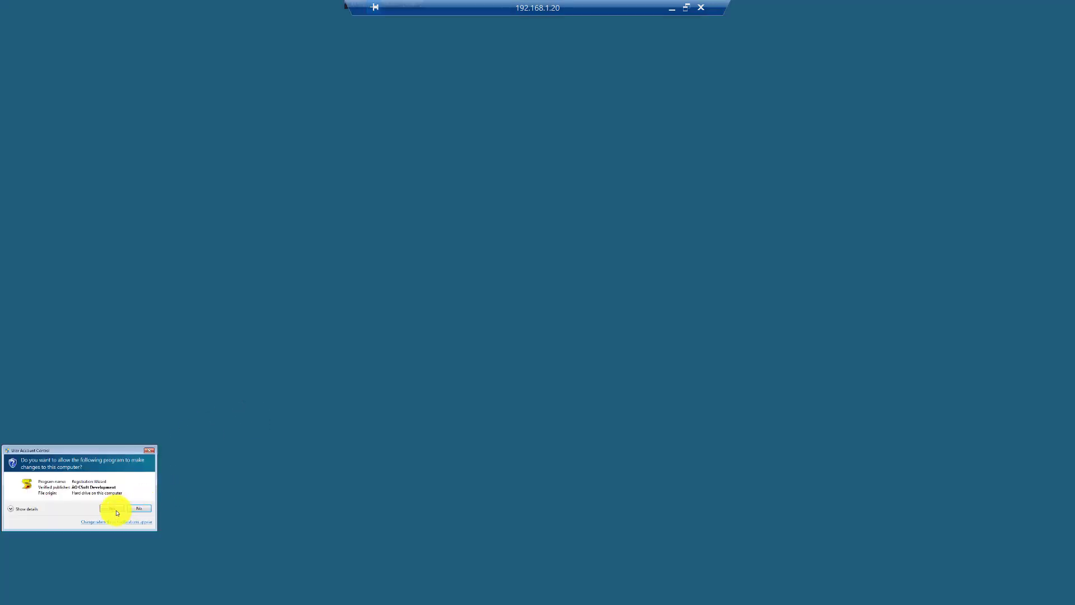
pyautogui.click(115, 508)
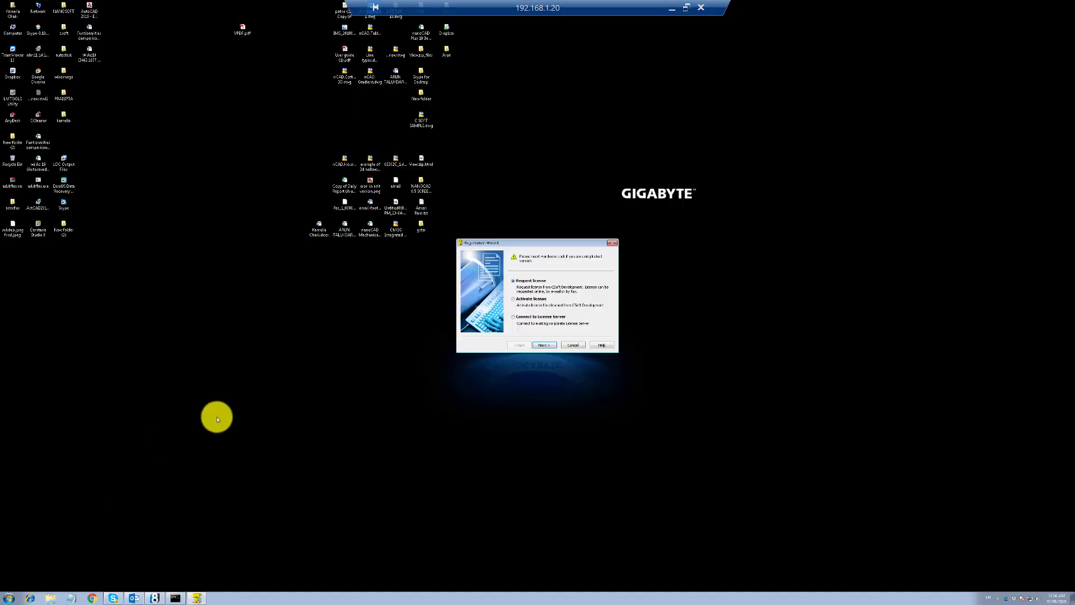
# Choose Connect to License Server, enter 192.168.1.110, confirm adding it, and finish
pyautogui.click(525, 319)
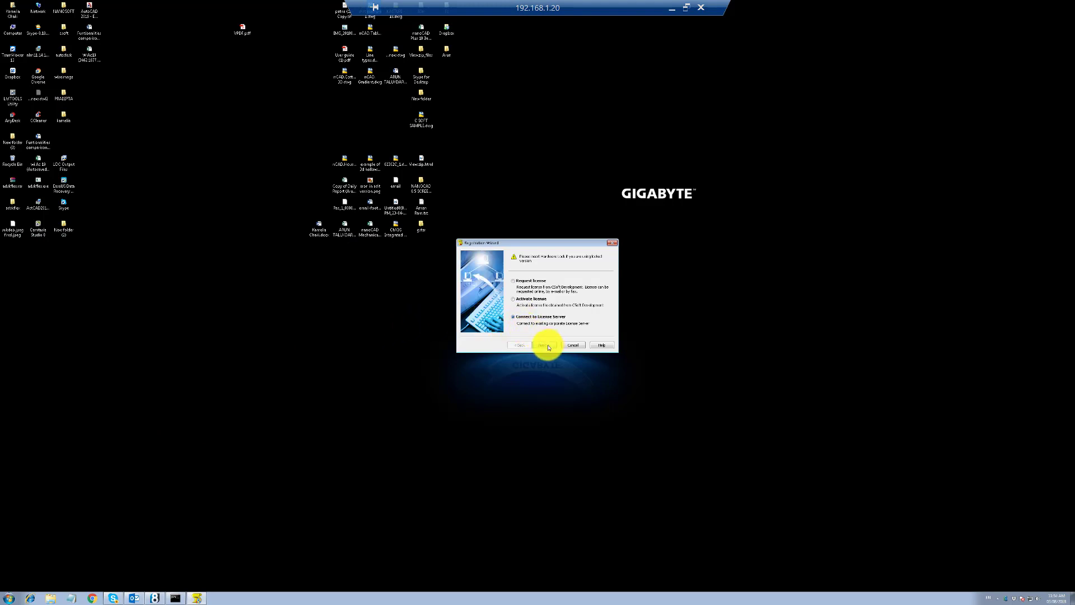
pyautogui.click(547, 345)
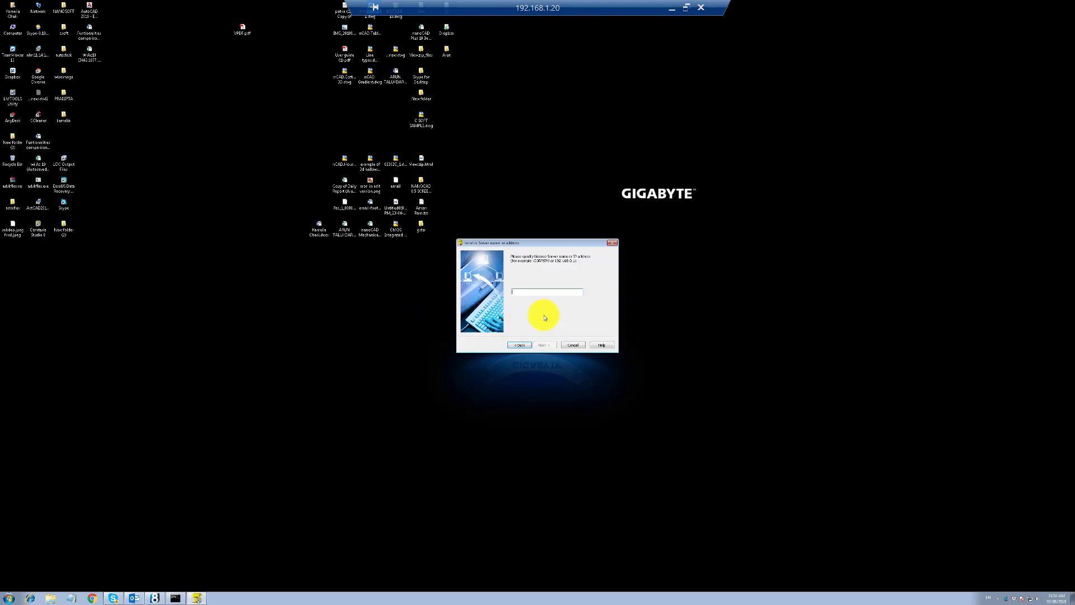
pyautogui.write('192.168.1.110')
pyautogui.click(543, 345)
pyautogui.click(567, 328)
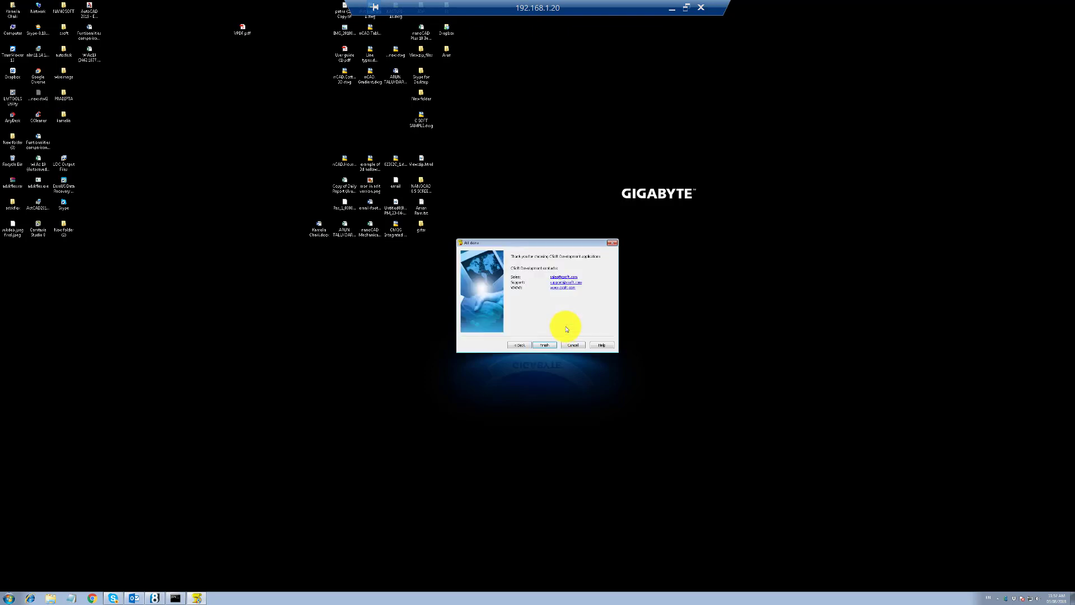
pyautogui.click(546, 347)
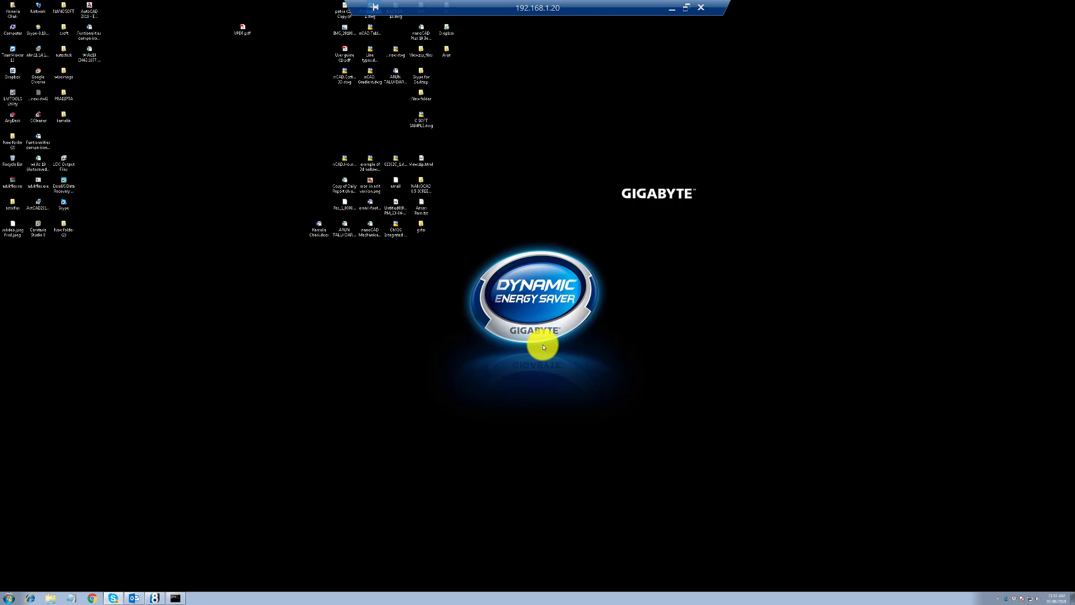
# Launch WiseImage Pro 18.0 from Start > CSoft and open a maximized new blank drawing
pyautogui.click(5, 599)
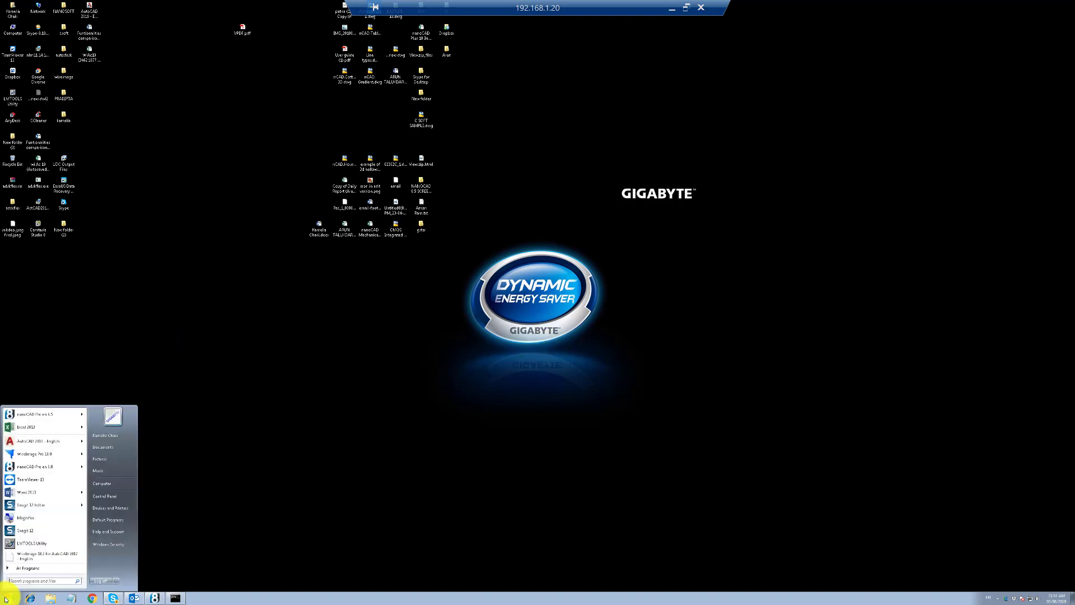
pyautogui.click(27, 568)
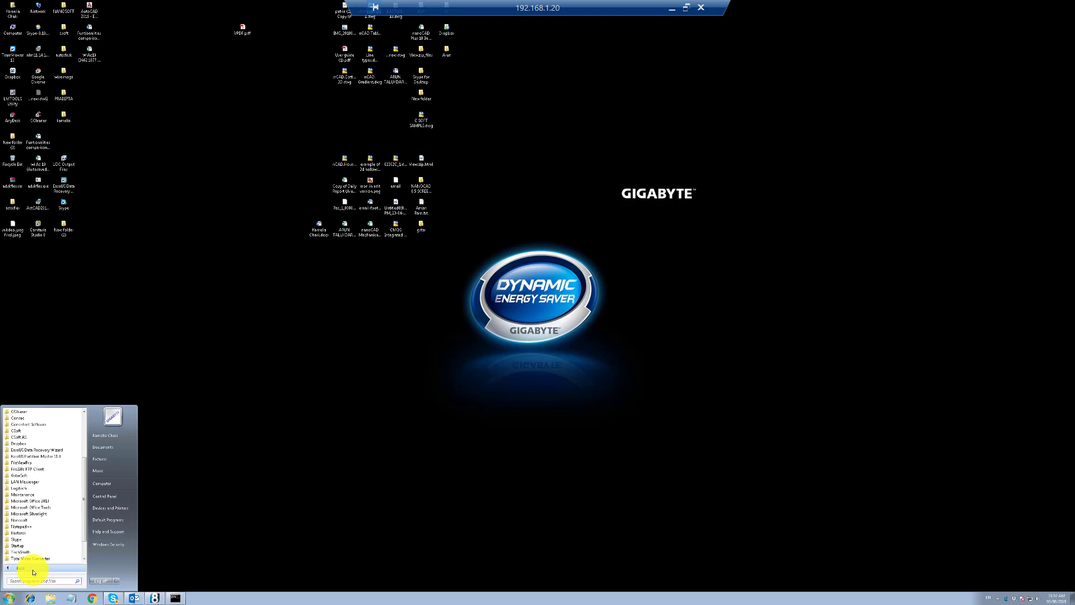
pyautogui.click(45, 433)
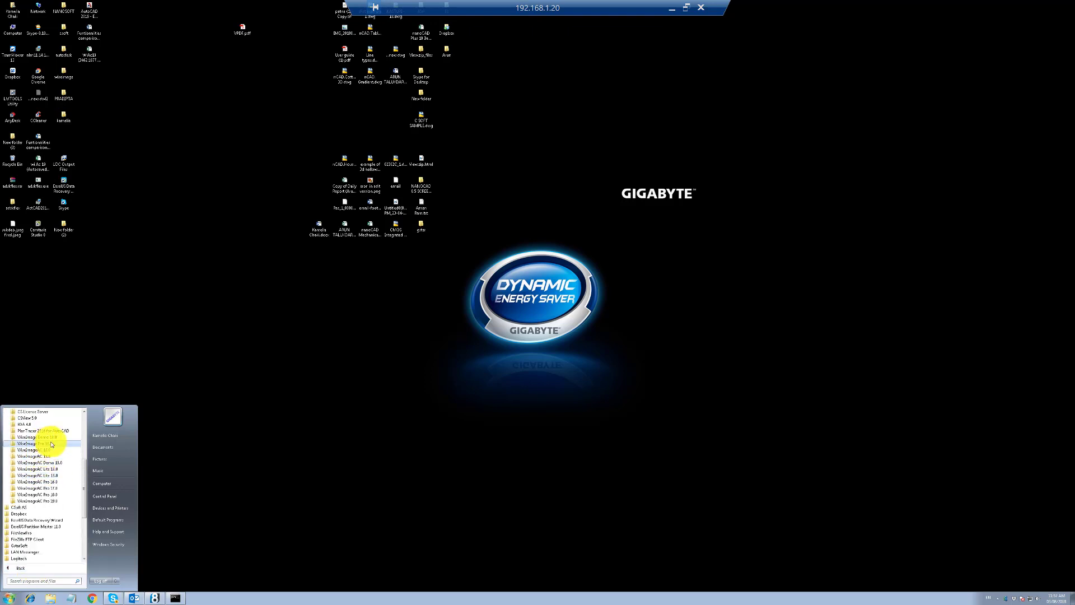
pyautogui.click(51, 444)
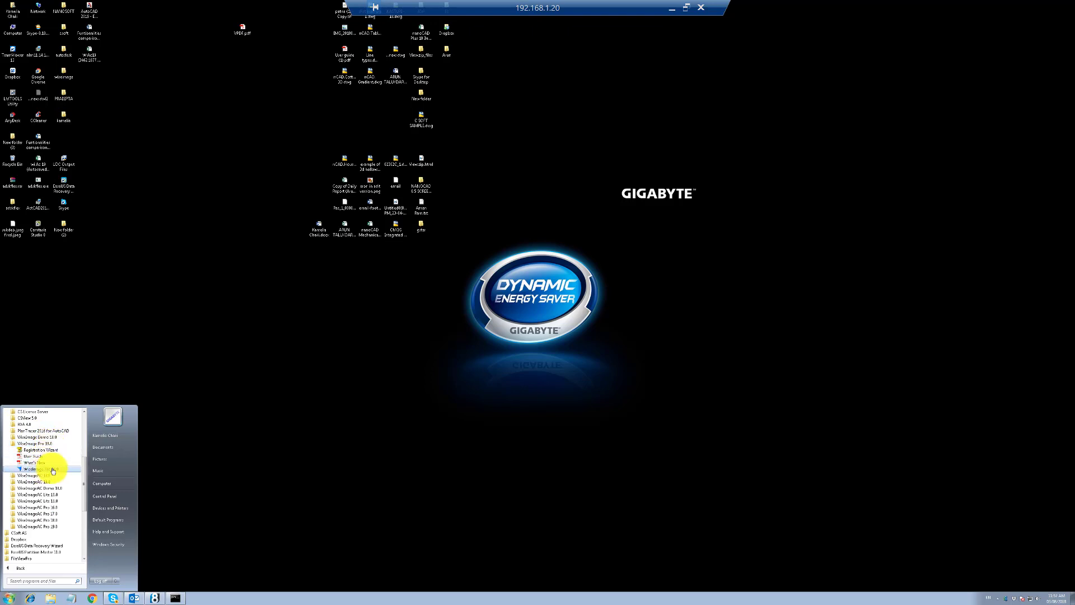
pyautogui.click(53, 470)
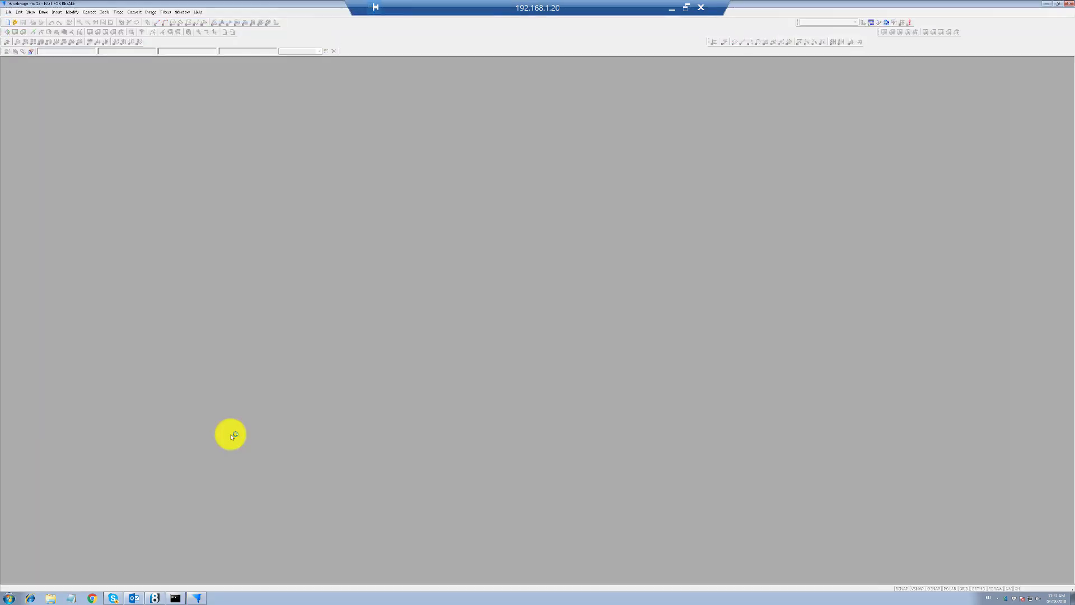
pyautogui.click(9, 23)
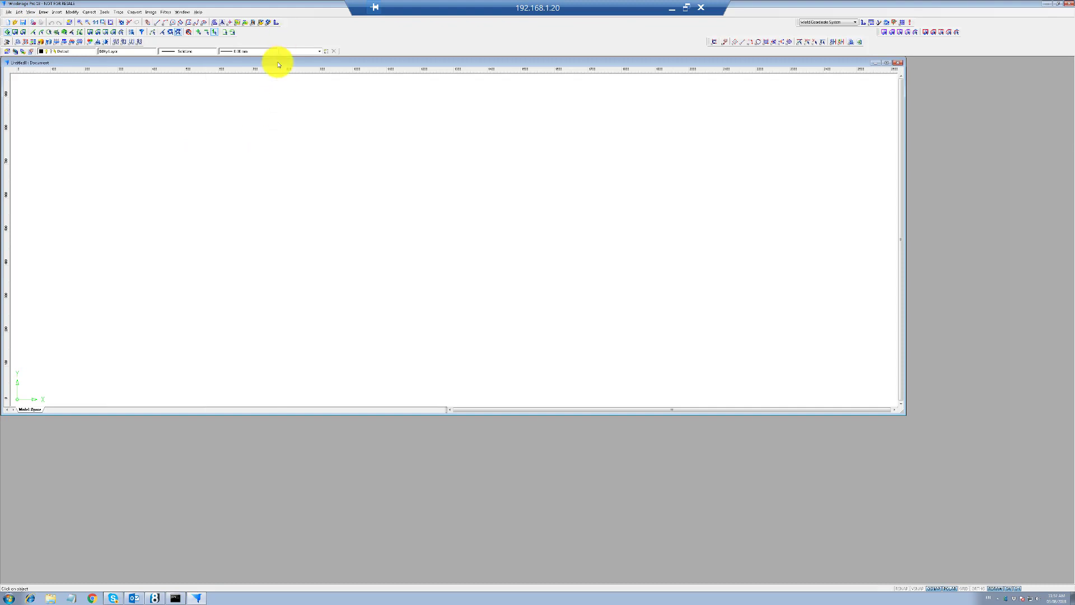
pyautogui.doubleClick(278, 62)
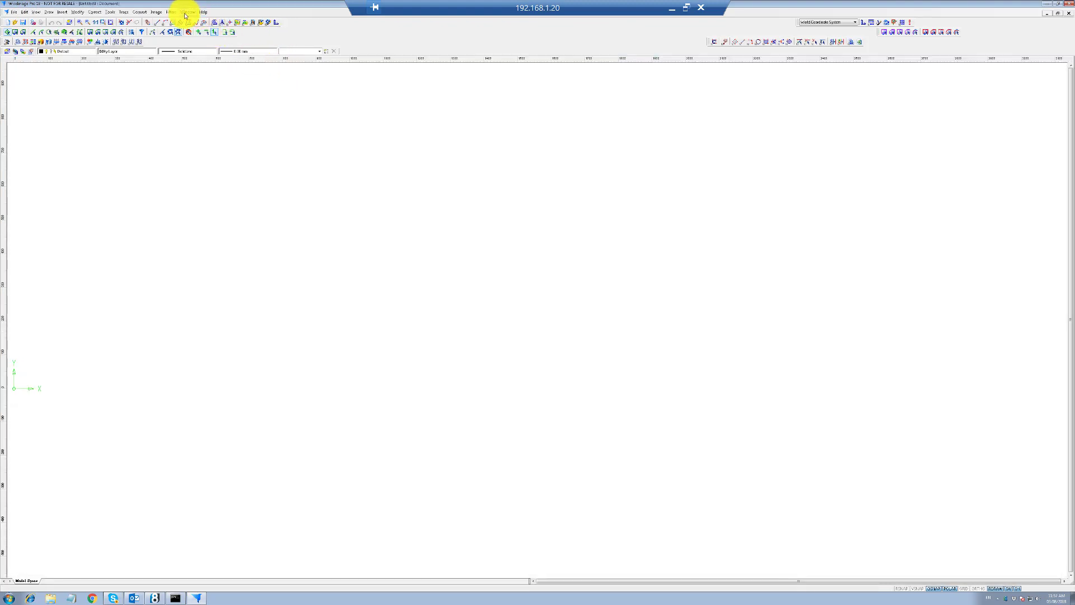
pyautogui.click(205, 14)
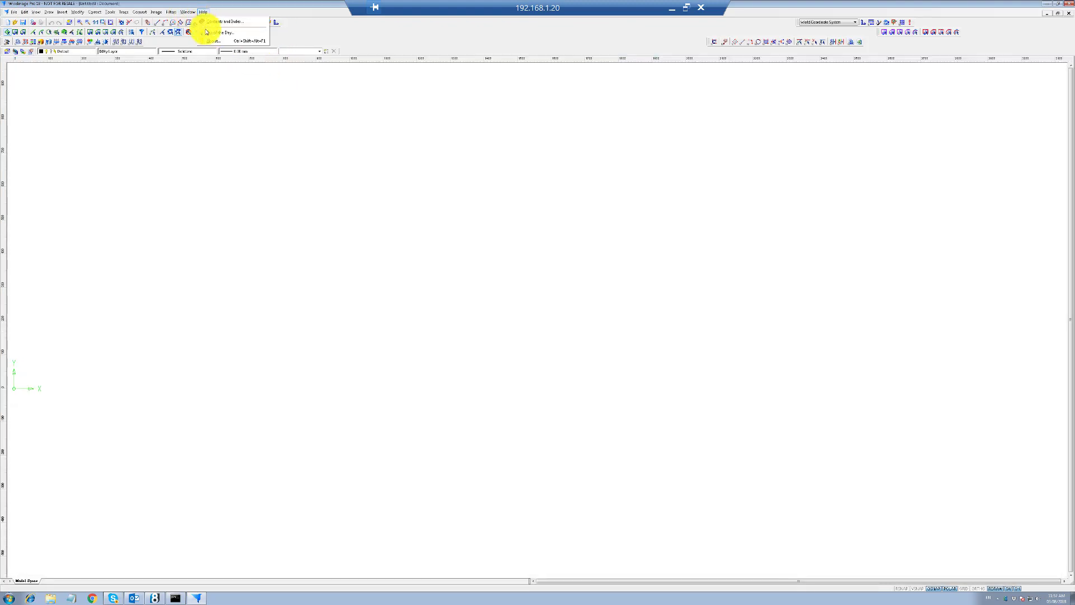
pyautogui.click(219, 42)
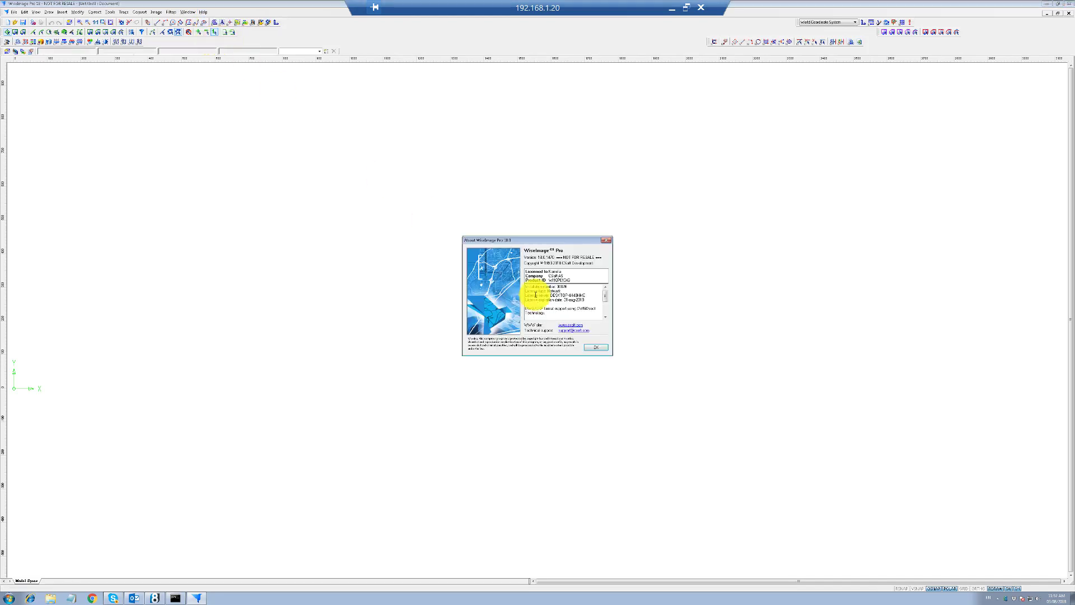
pyautogui.moveTo(532, 241); pyautogui.dragTo(307, 205)
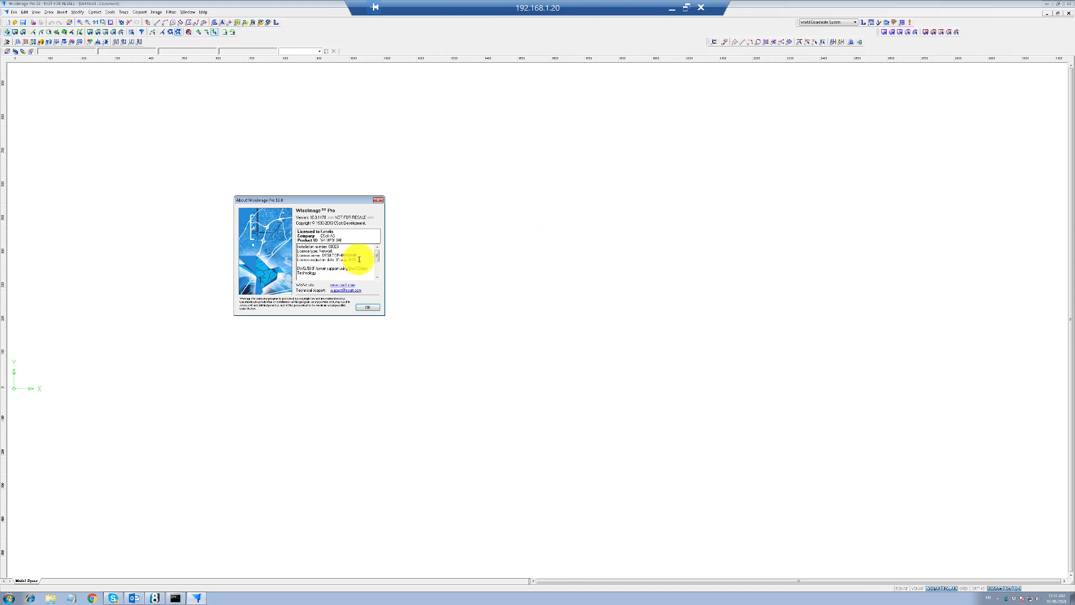
pyautogui.moveTo(298, 255); pyautogui.dragTo(357, 255)
pyautogui.click(350, 249)
pyautogui.moveTo(298, 254); pyautogui.dragTo(357, 256)
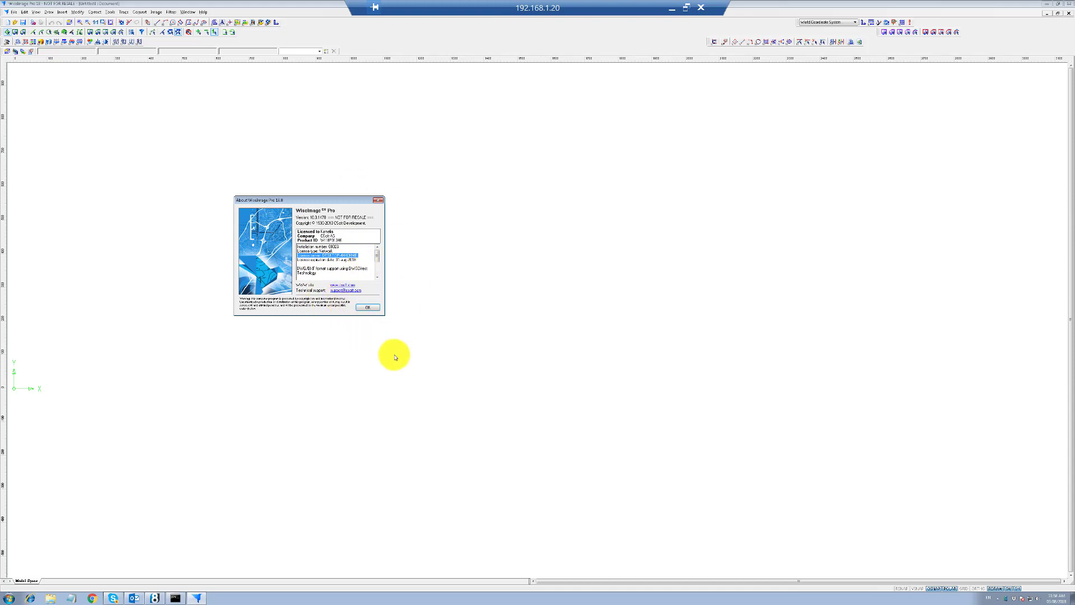
pyautogui.click(369, 308)
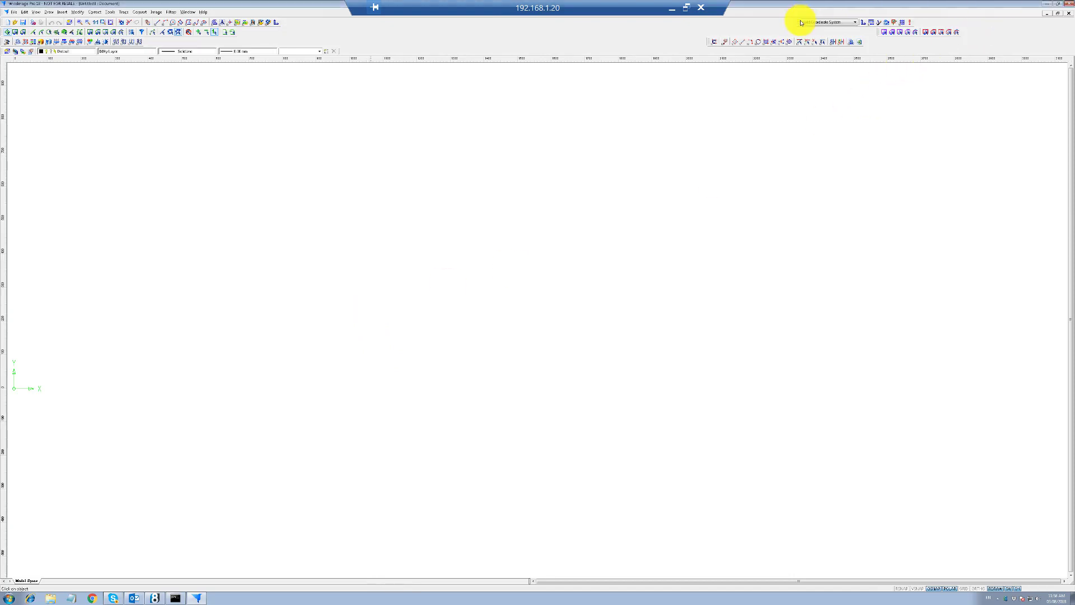
# Close the drawing and WiseImage, refresh the remote desktop, and minimize the remote session
pyautogui.click(1069, 14)
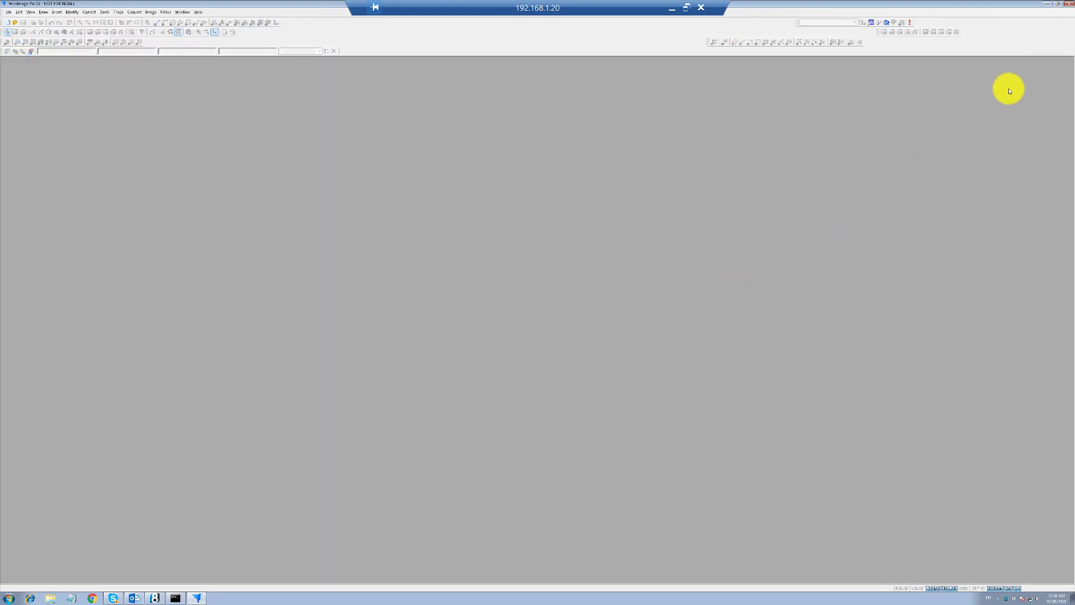
pyautogui.click(1070, 7)
pyautogui.rightClick(447, 346)
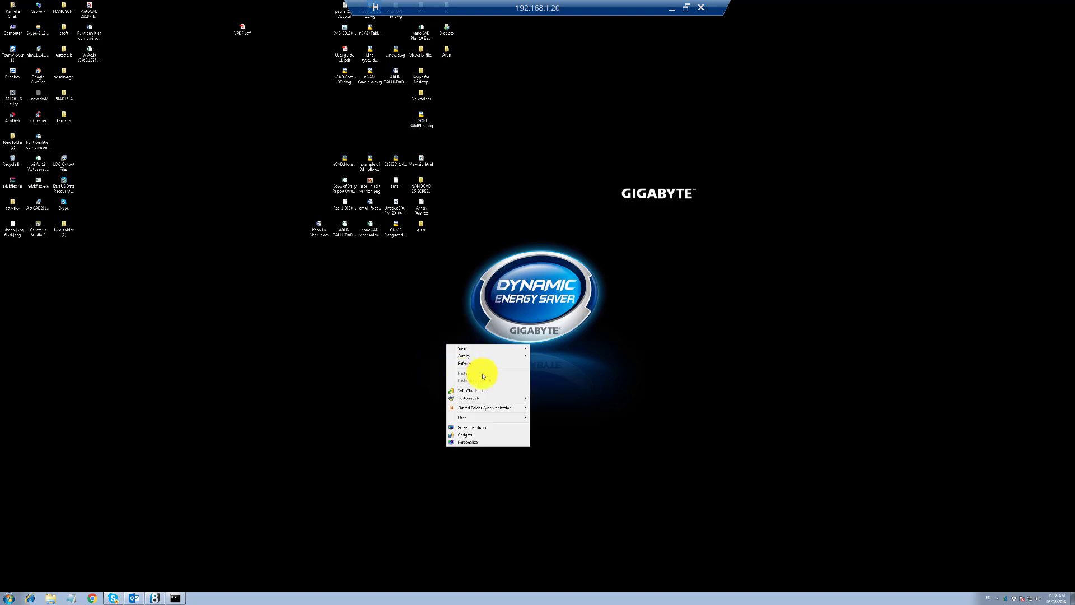
pyautogui.click(480, 369)
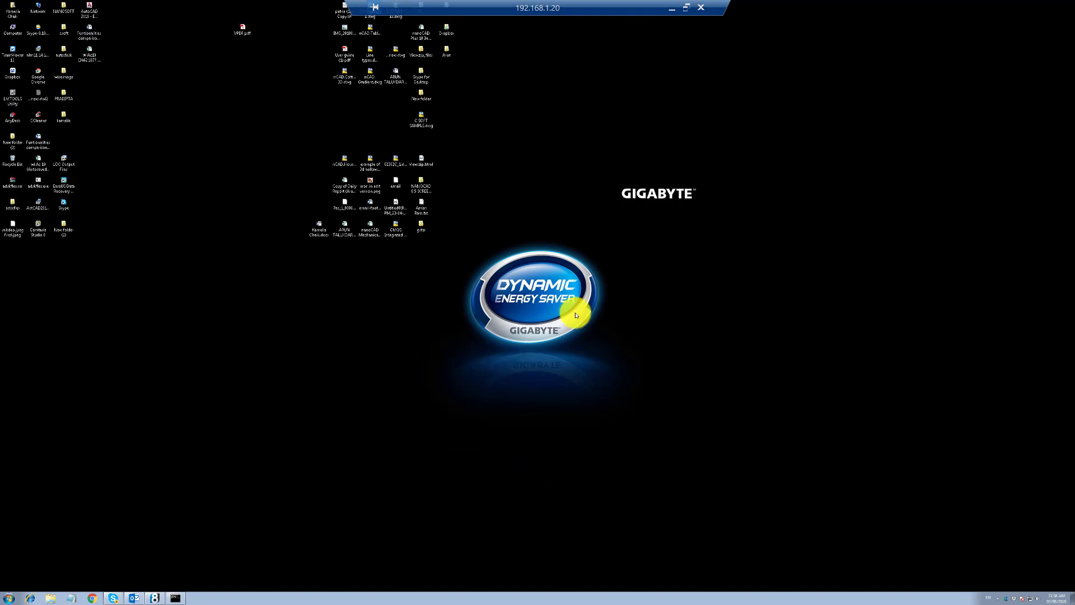
pyautogui.click(672, 8)
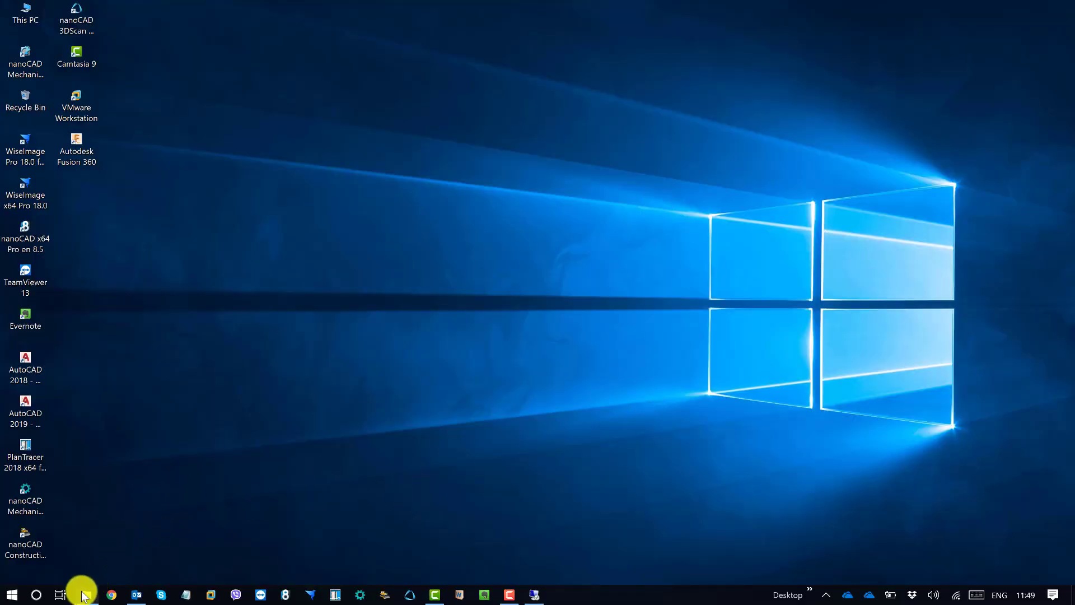
# Browse This PC > Local Disk (C:) > ProgramData > CSoft > LicServSetup > Licenses
pyautogui.moveTo(84, 595)
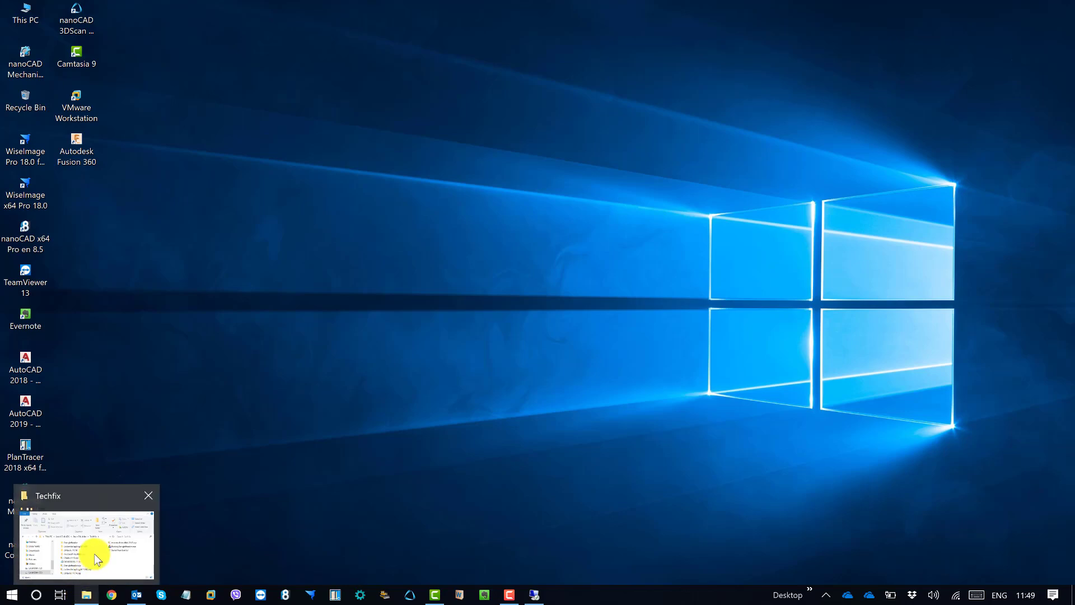
pyautogui.doubleClick(22, 16)
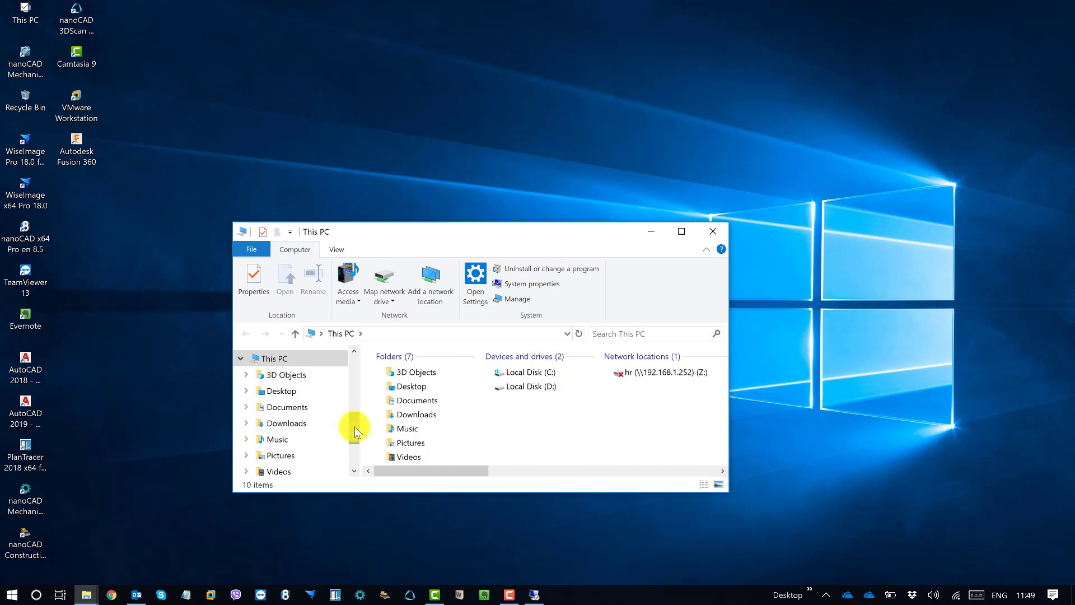
pyautogui.moveTo(353, 428); pyautogui.dragTo(358, 457)
pyautogui.click(308, 402)
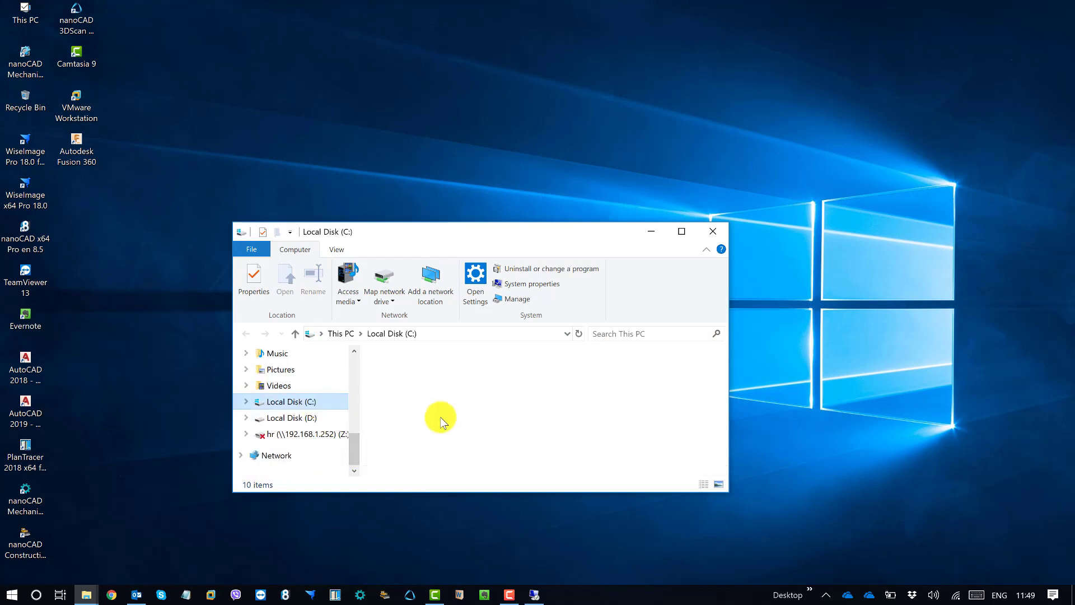
pyautogui.doubleClick(421, 441)
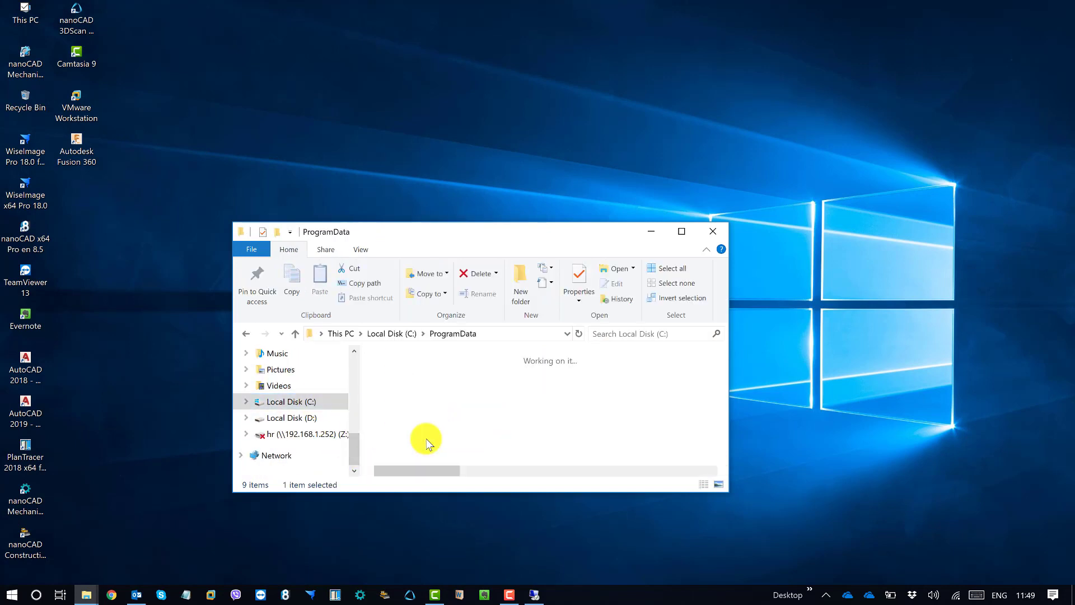
pyautogui.doubleClick(410, 417)
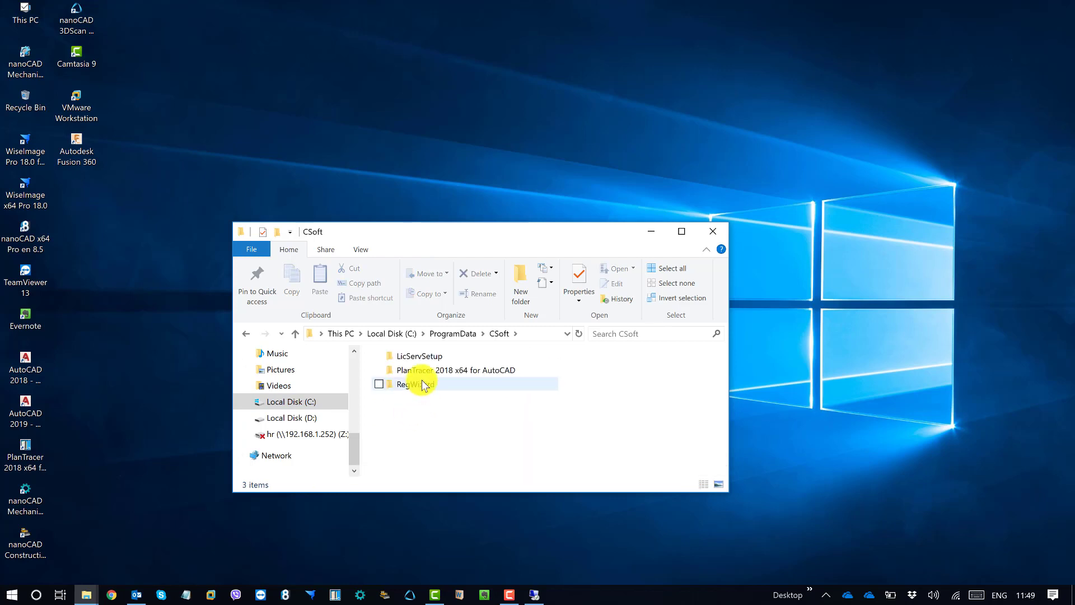
pyautogui.doubleClick(412, 356)
pyautogui.doubleClick(418, 374)
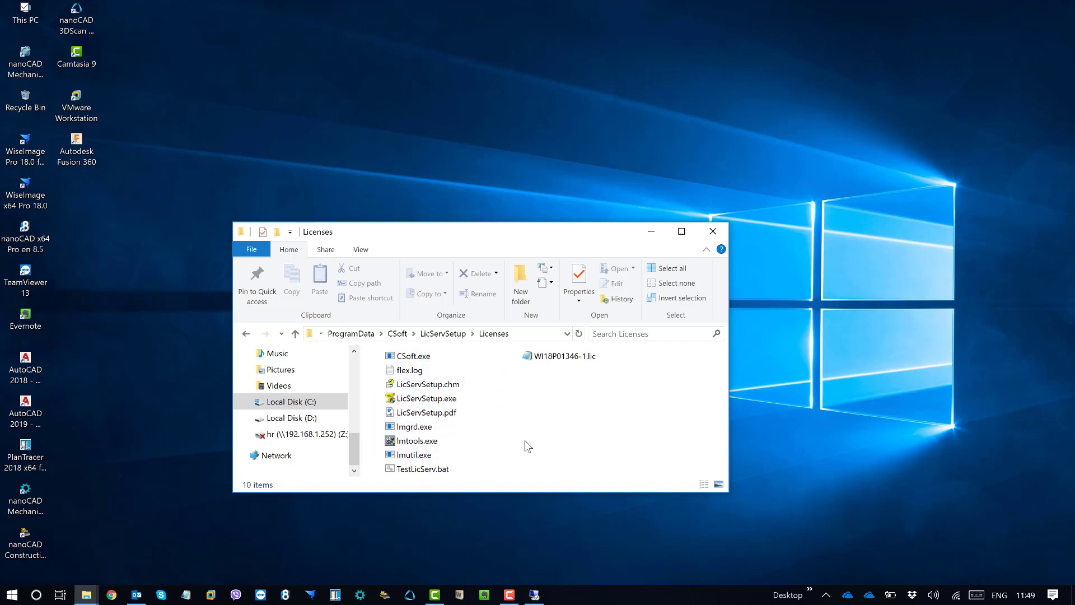
# Run LicServSetup.exe as administrator, choose Request license, view the registration data page, and close it
pyautogui.rightClick(437, 398)
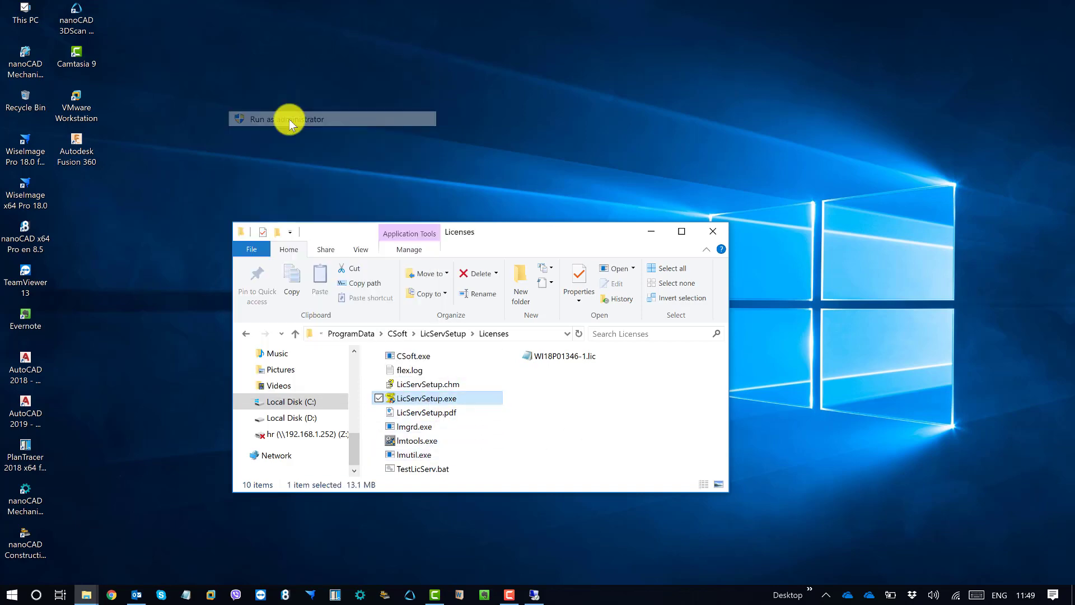
pyautogui.click(290, 120)
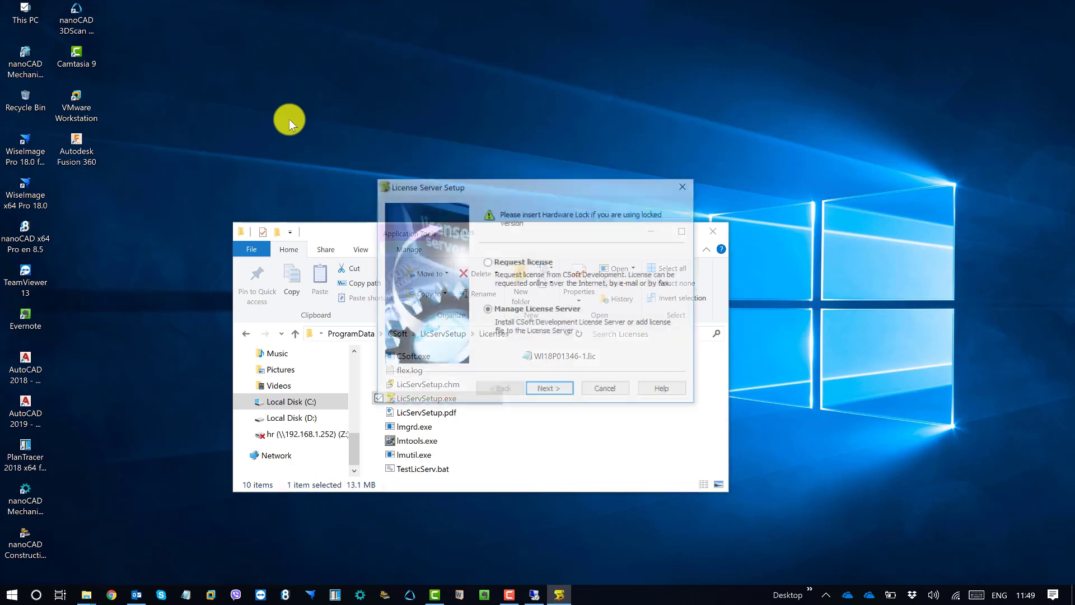
pyautogui.click(493, 264)
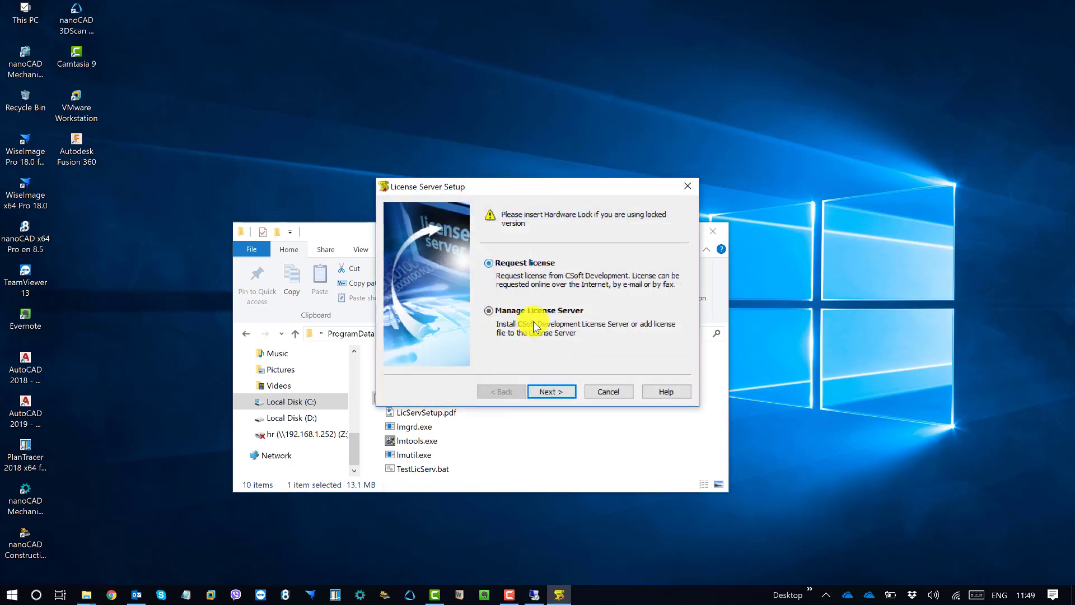
pyautogui.click(552, 391)
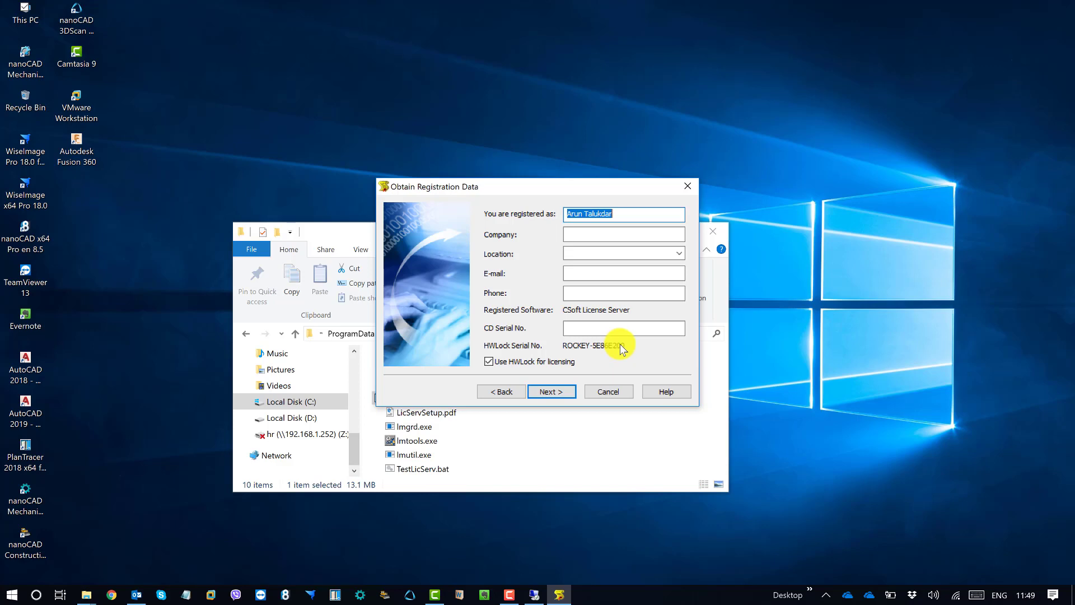
pyautogui.click(689, 186)
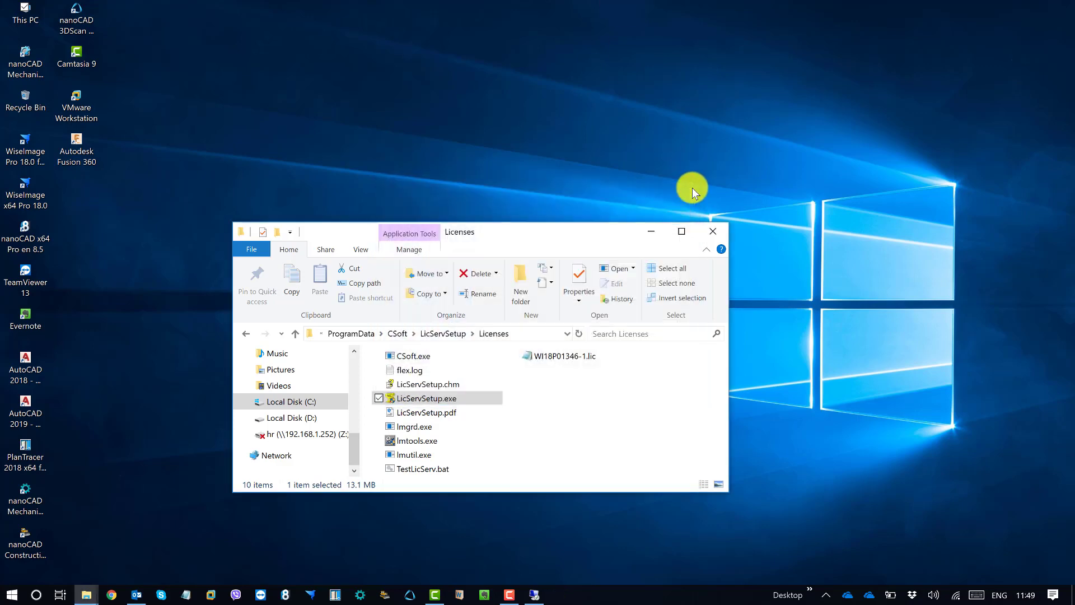
# Rerun LicServSetup.exe as administrator, review the Request license registration data, close it, and restore the remote session
pyautogui.click(507, 415)
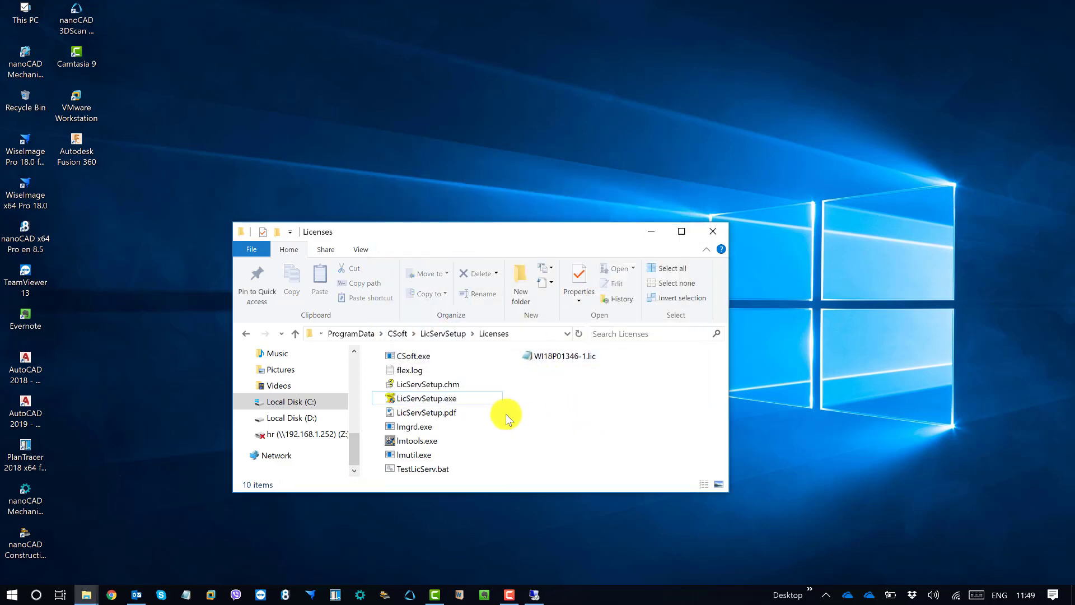
pyautogui.rightClick(459, 401)
pyautogui.click(567, 430)
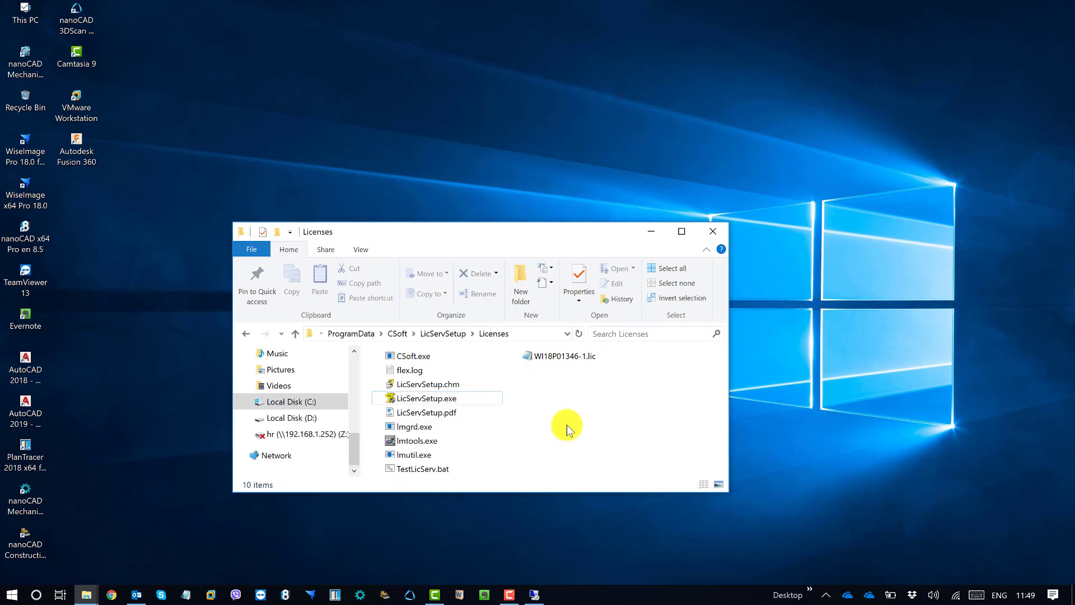
pyautogui.click(440, 398)
pyautogui.rightClick(438, 396)
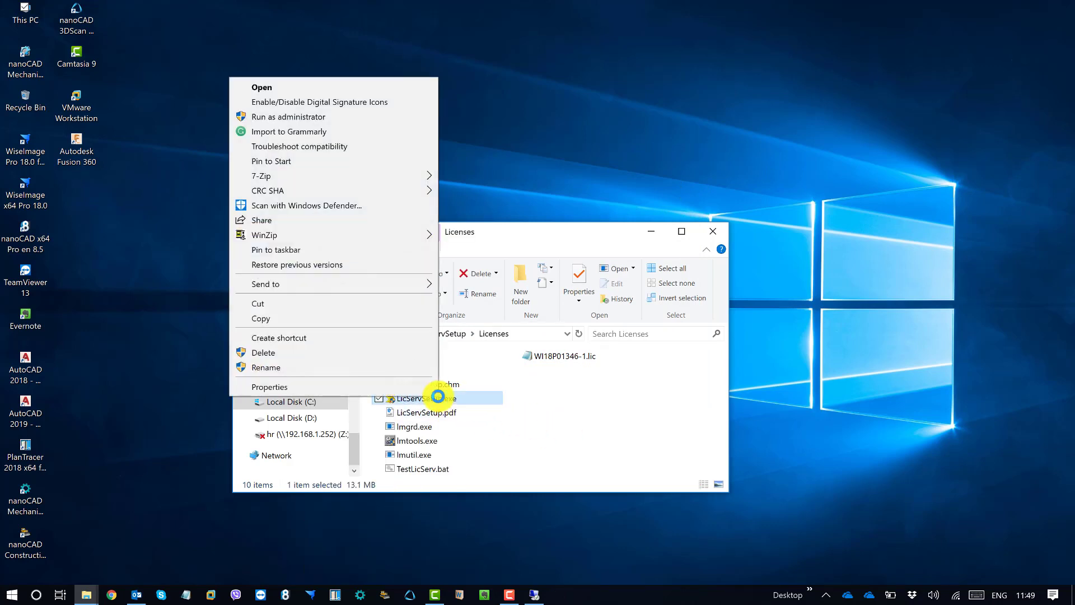
pyautogui.click(297, 117)
pyautogui.click(480, 384)
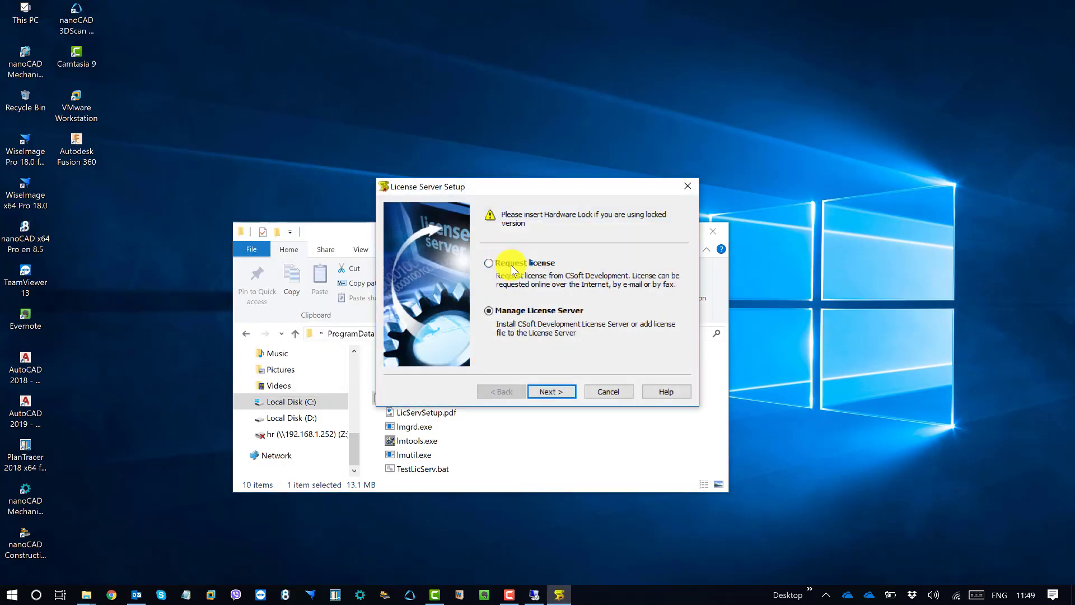
pyautogui.click(489, 263)
pyautogui.click(553, 392)
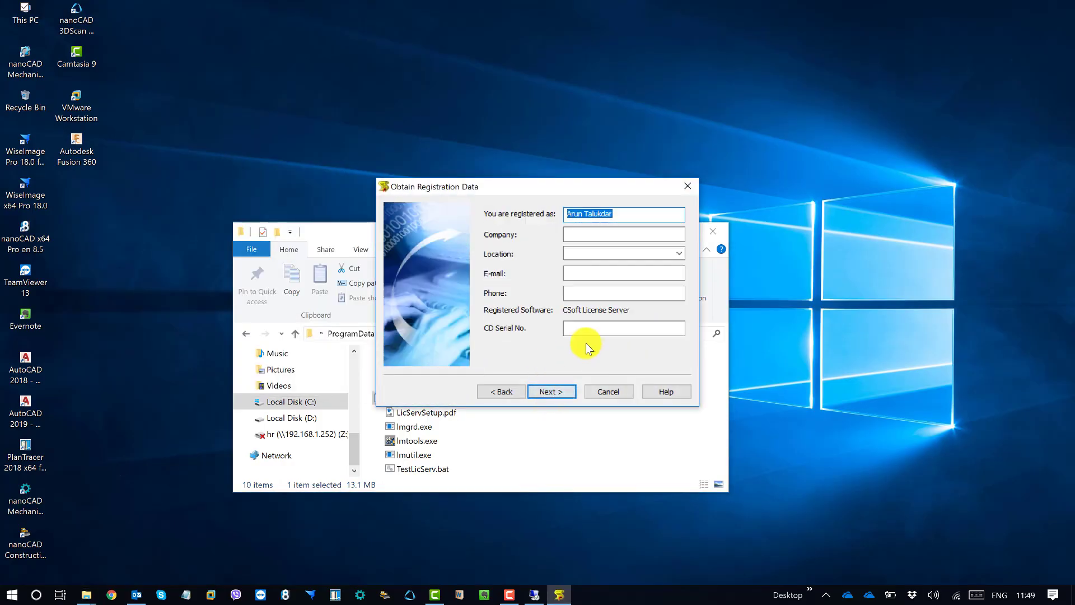
pyautogui.click(689, 187)
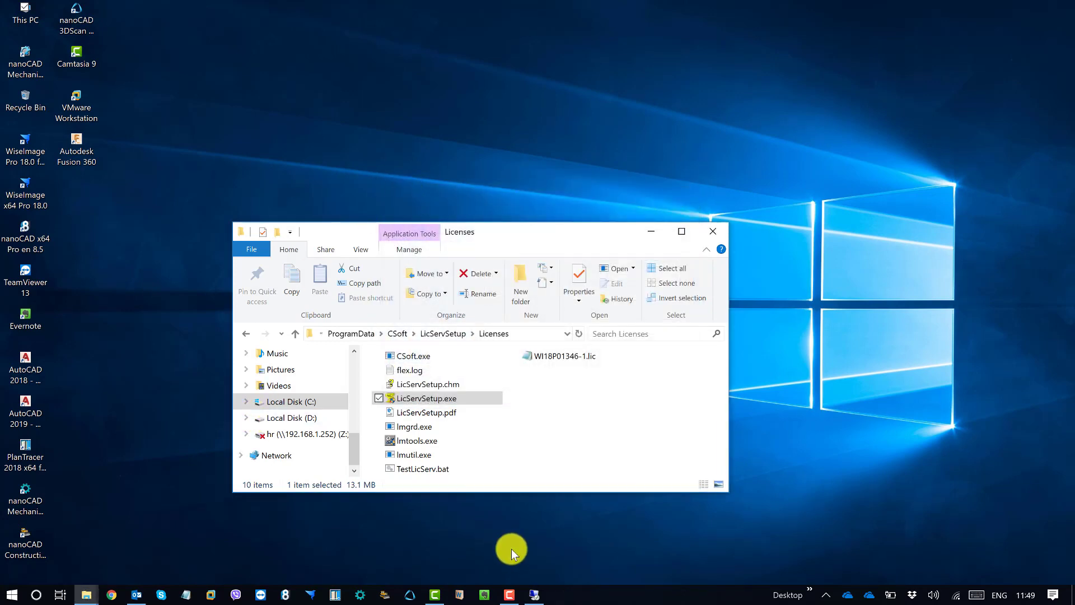
pyautogui.click(533, 593)
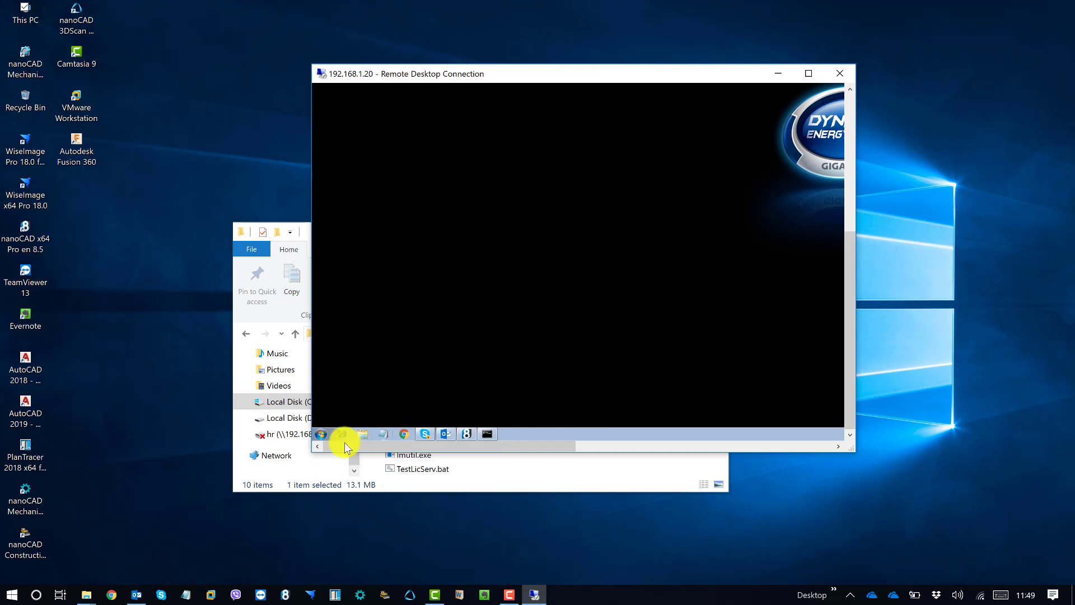
# Start WiseImage Pro 18.0 from the remote Start > All Programs > CSoft menu and enlarge the RDP window
pyautogui.click(322, 435)
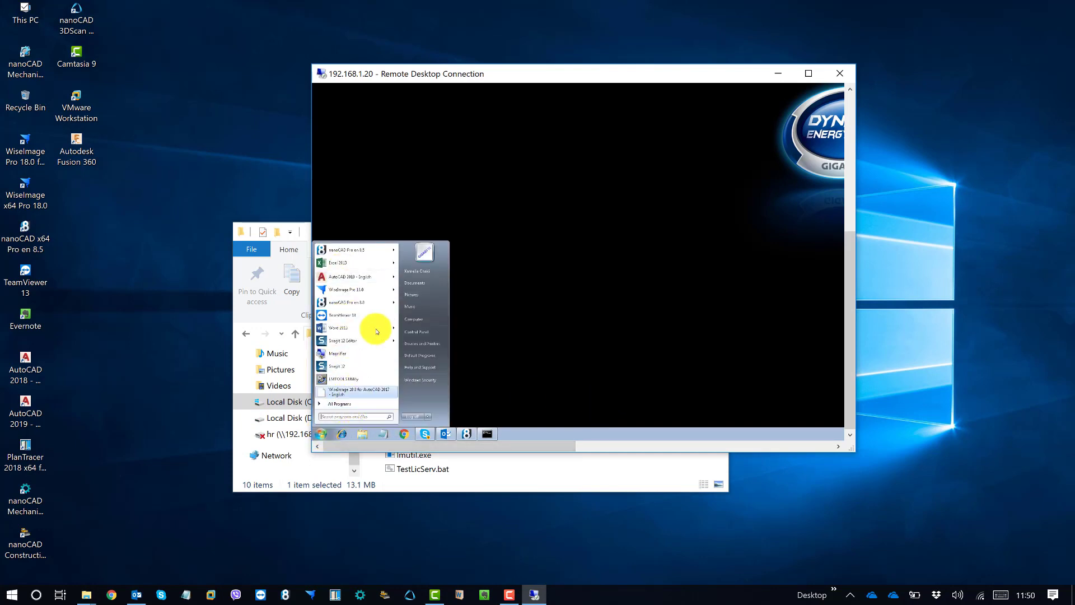
pyautogui.click(349, 405)
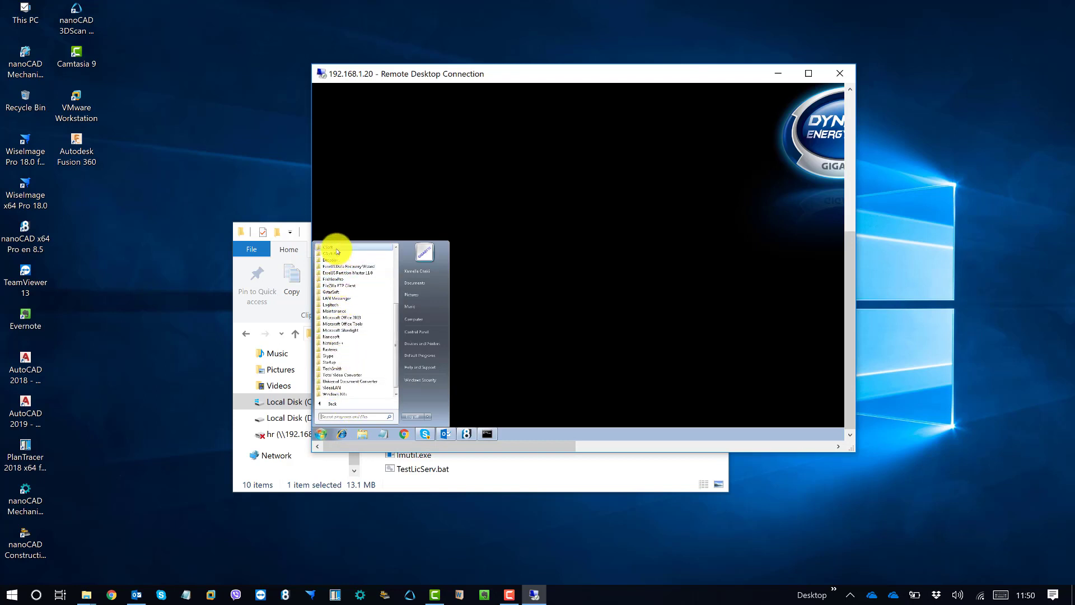
pyautogui.click(336, 247)
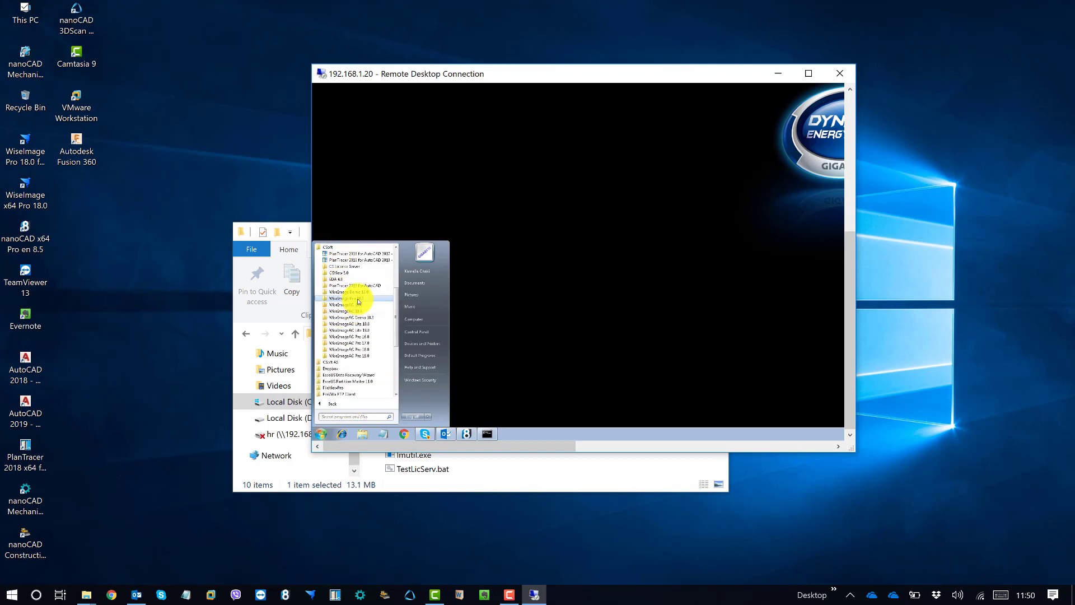
pyautogui.click(359, 299)
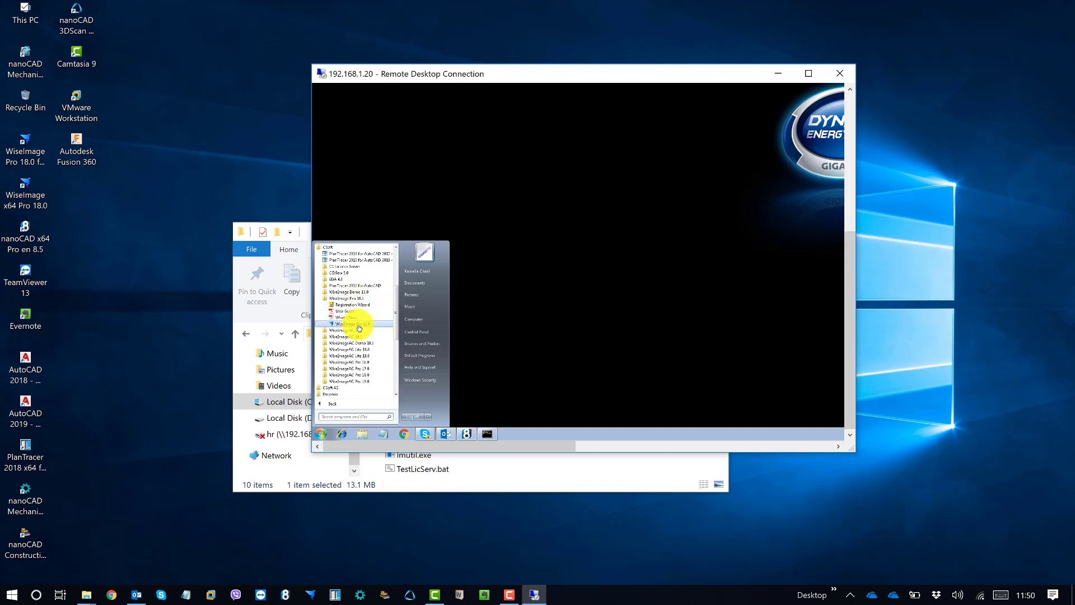
pyautogui.click(364, 324)
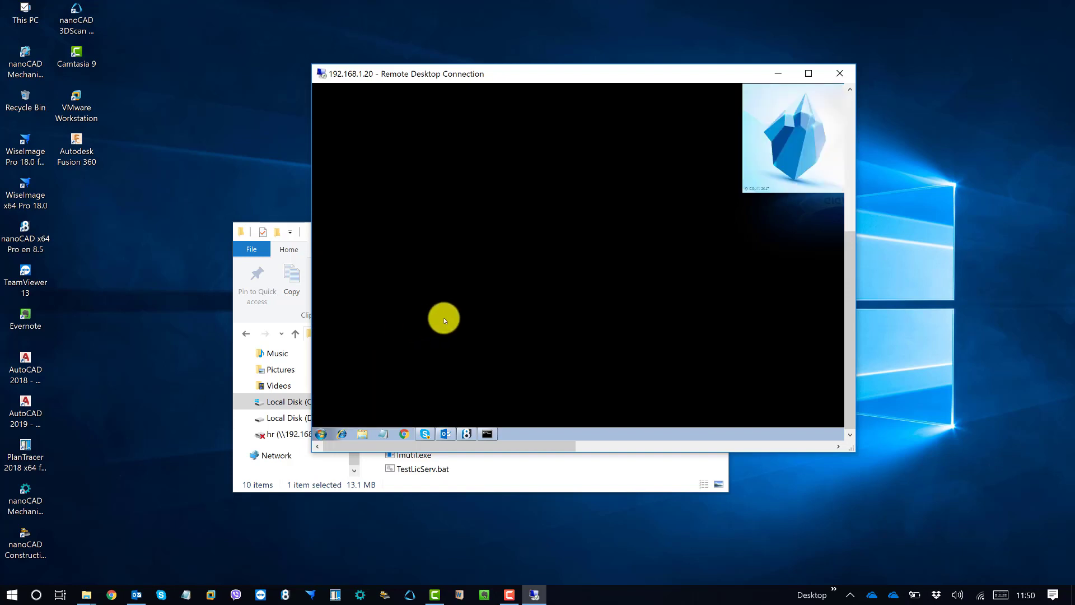
pyautogui.moveTo(856, 66); pyautogui.dragTo(1071, 25)
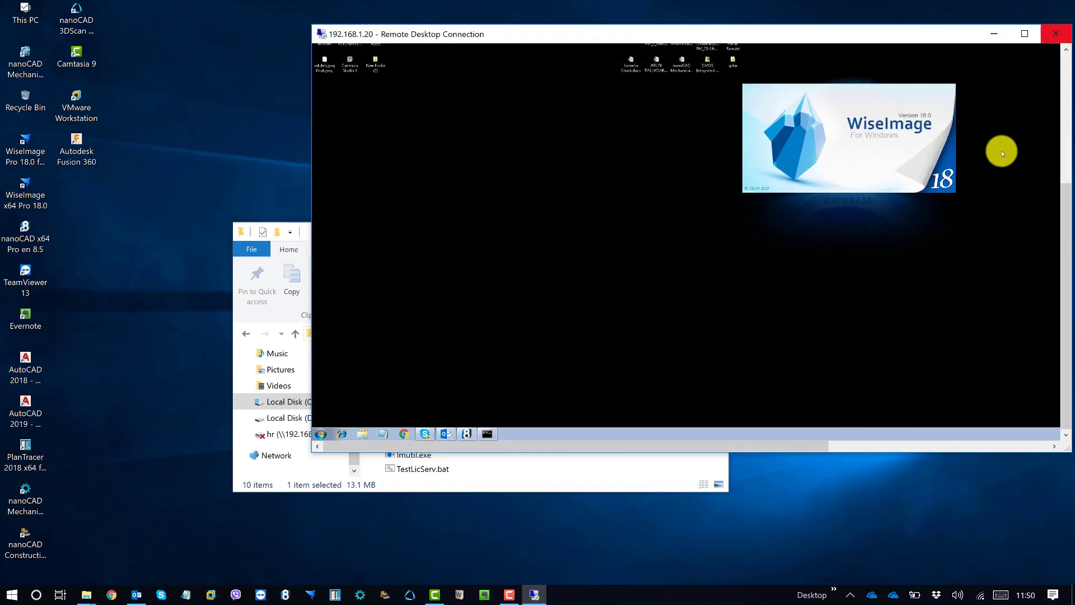
# Launch a Command Prompt on the remote PC and arrange it in a full-screen remote session
pyautogui.press('super+r')
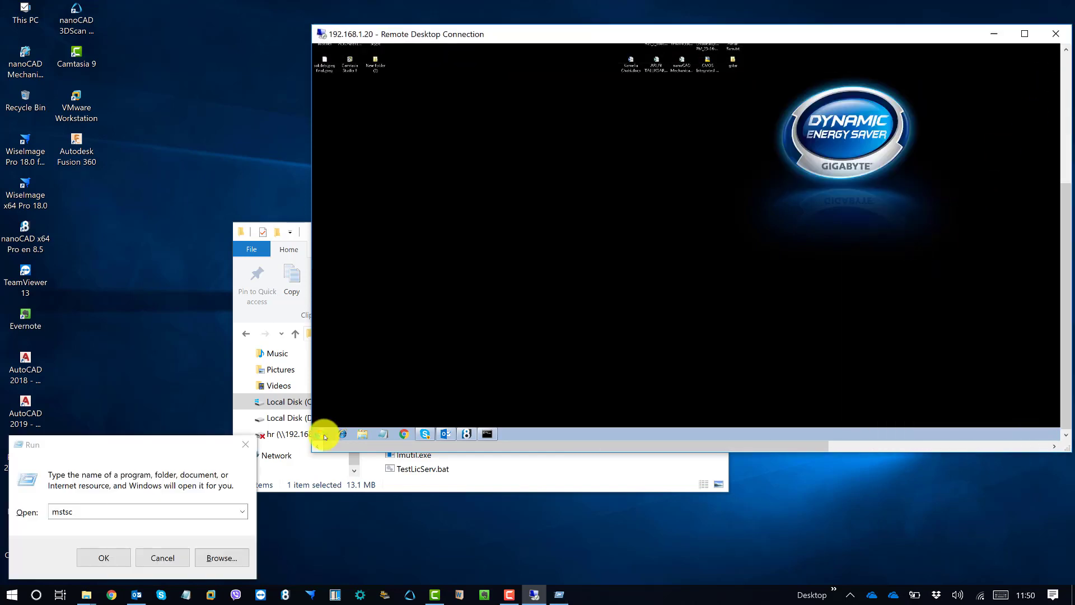
pyautogui.click(322, 434)
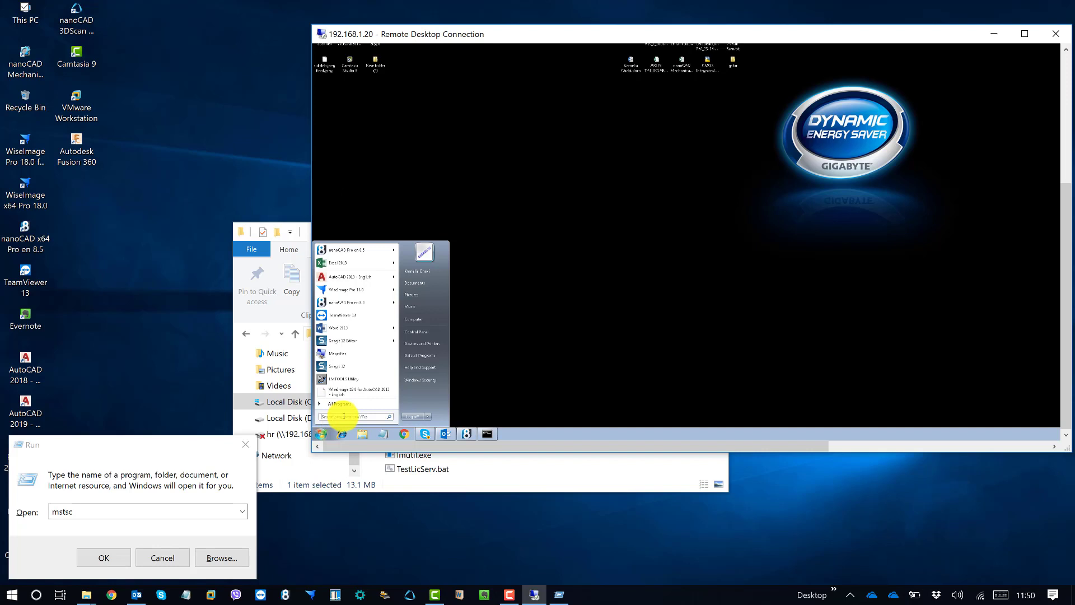
pyautogui.write('cmd')
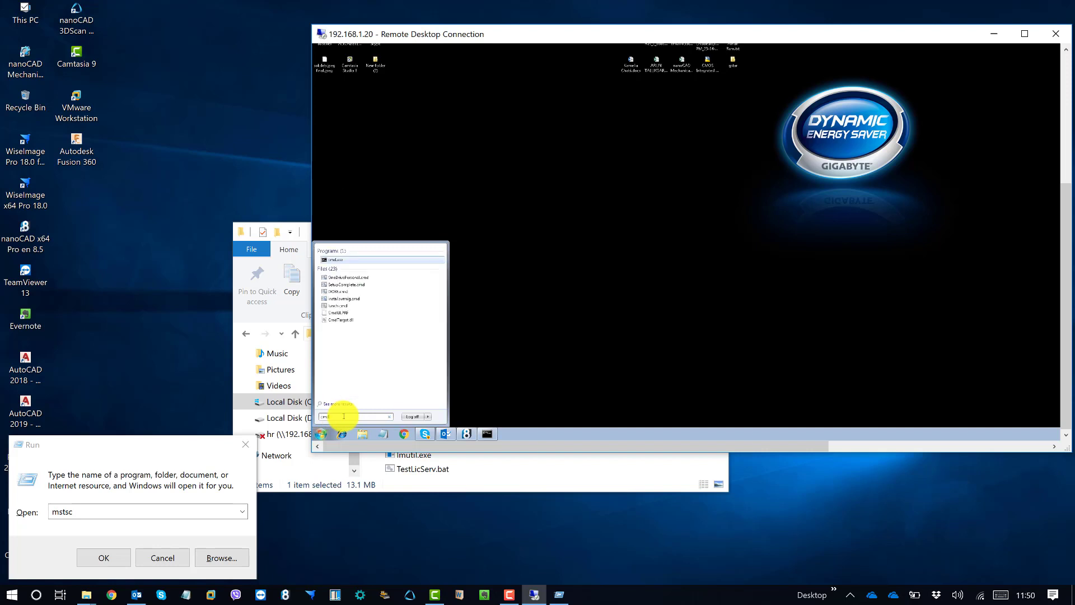
pyautogui.press('Return')
pyautogui.moveTo(641, 28); pyautogui.dragTo(589, 3)
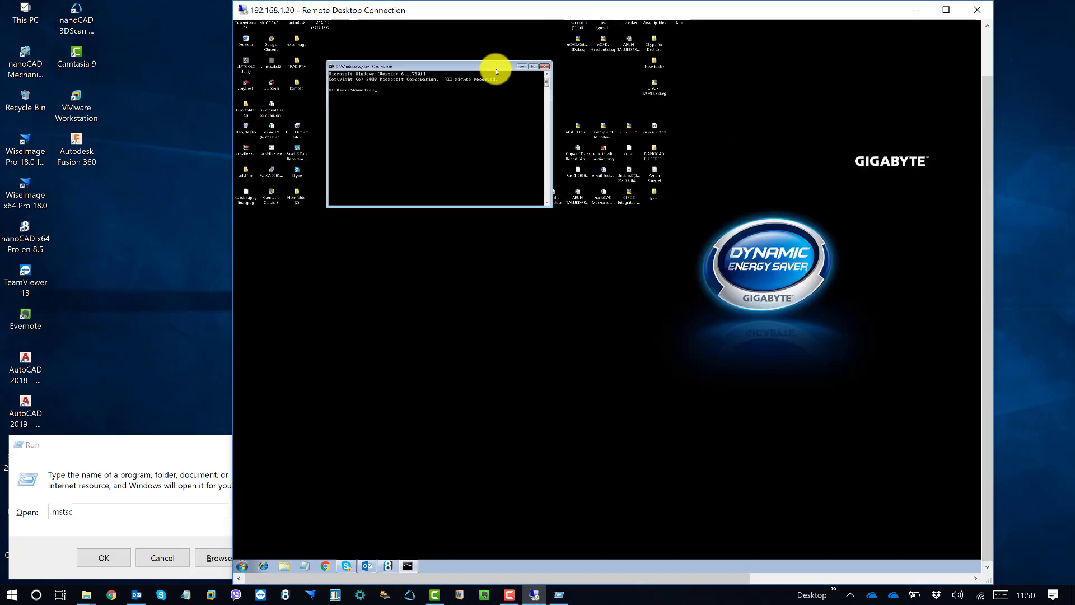
pyautogui.moveTo(490, 66); pyautogui.dragTo(499, 127)
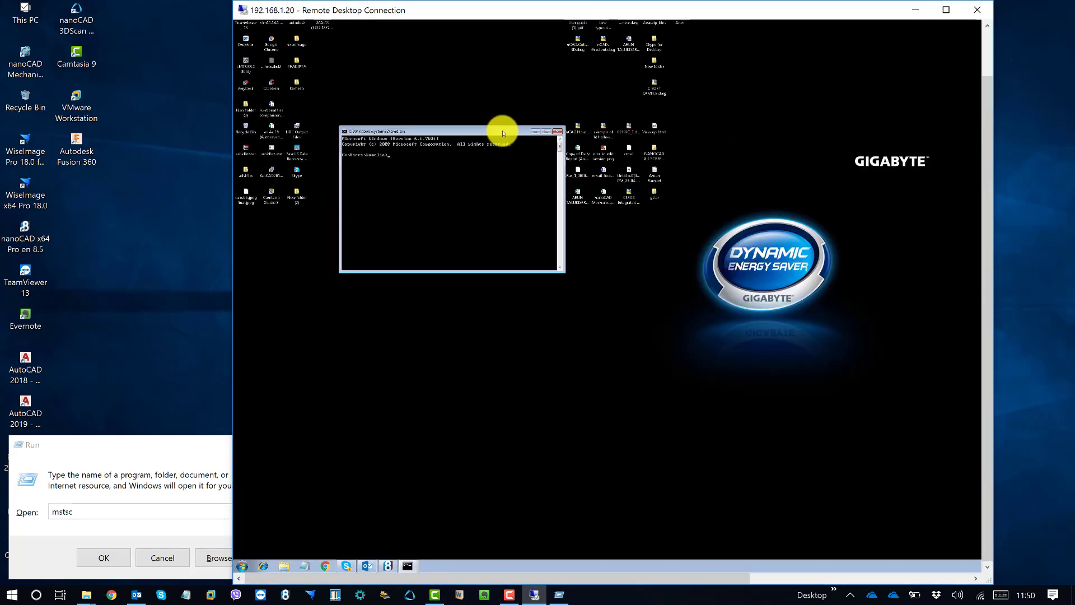
pyautogui.click(946, 10)
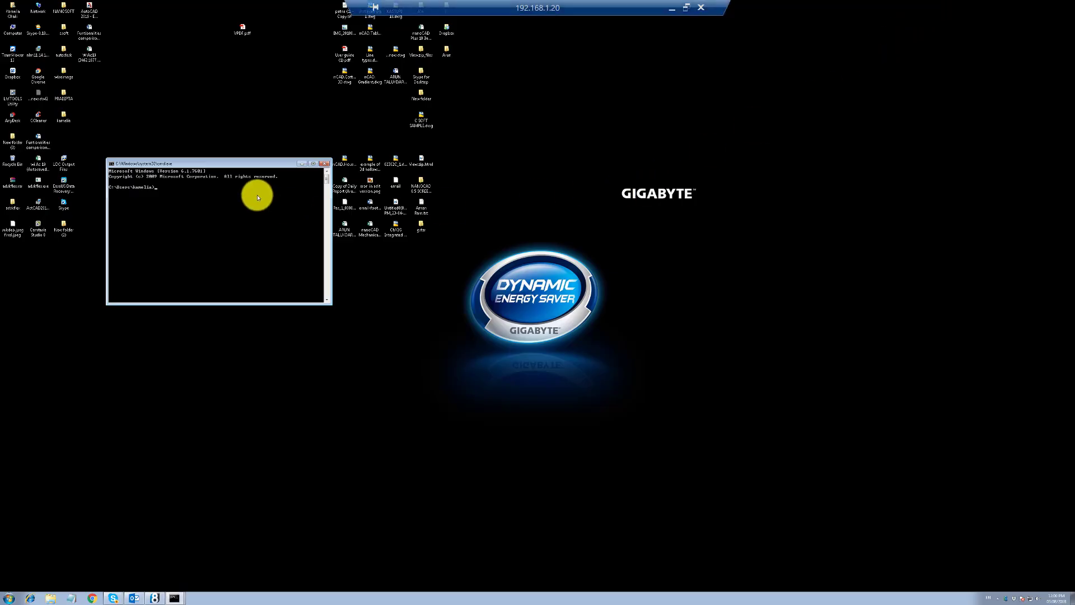
pyautogui.moveTo(240, 163); pyautogui.dragTo(641, 136)
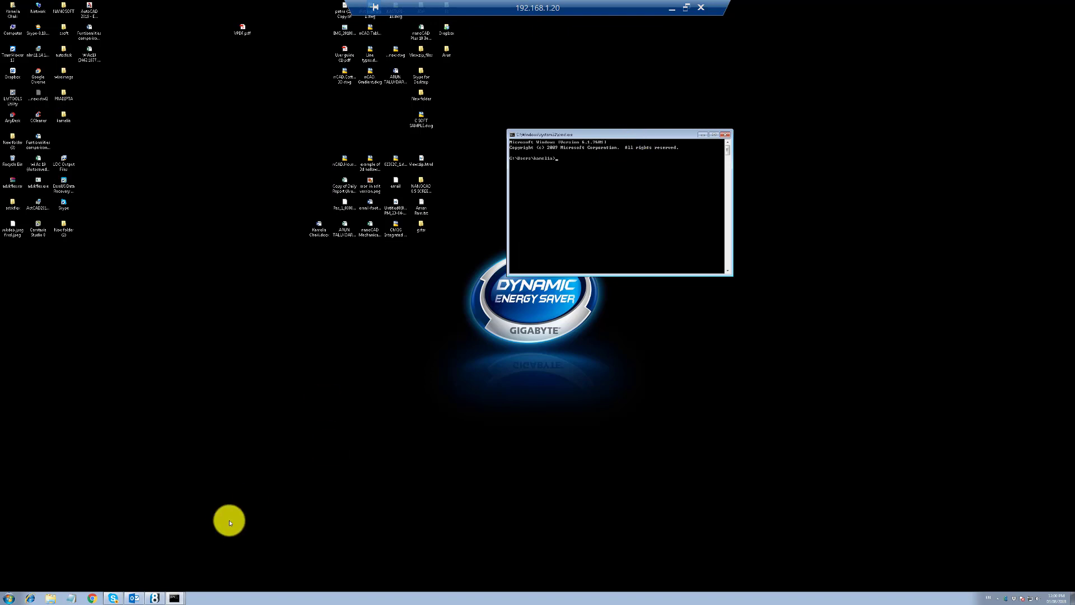
pyautogui.moveTo(598, 135); pyautogui.dragTo(578, 146)
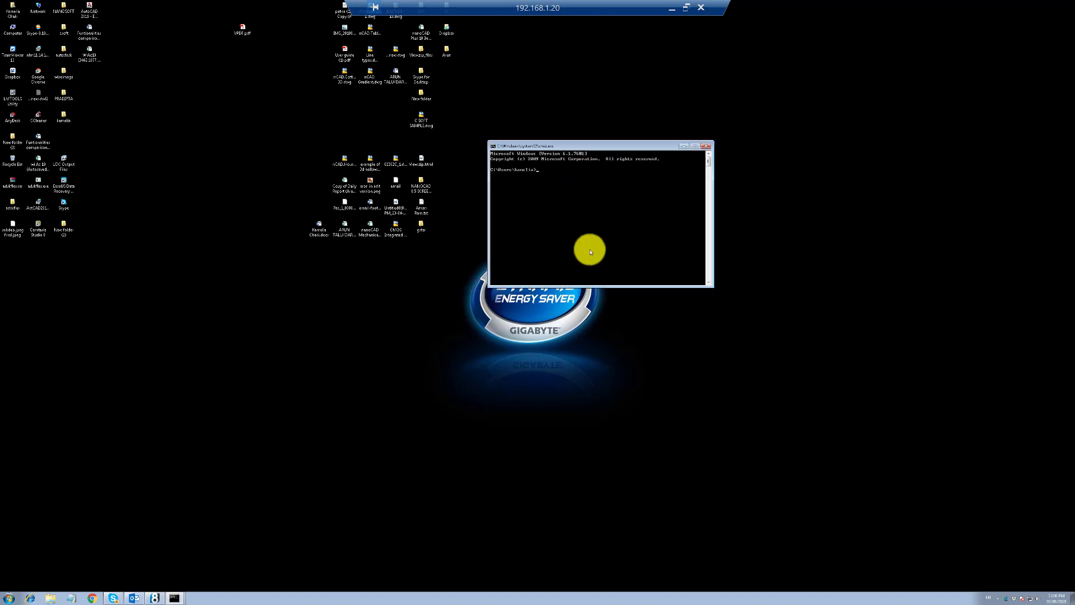
# Ping 192.168.1.118 and review the replies beside the WiseImage license message
pyautogui.write('Ping')
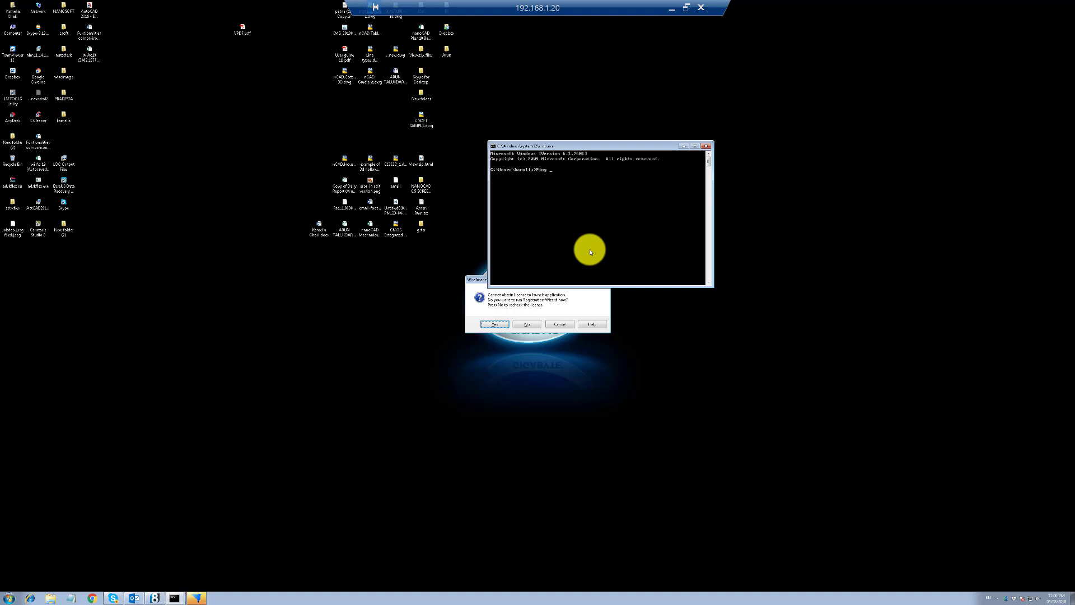
pyautogui.write('192.168.1.118')
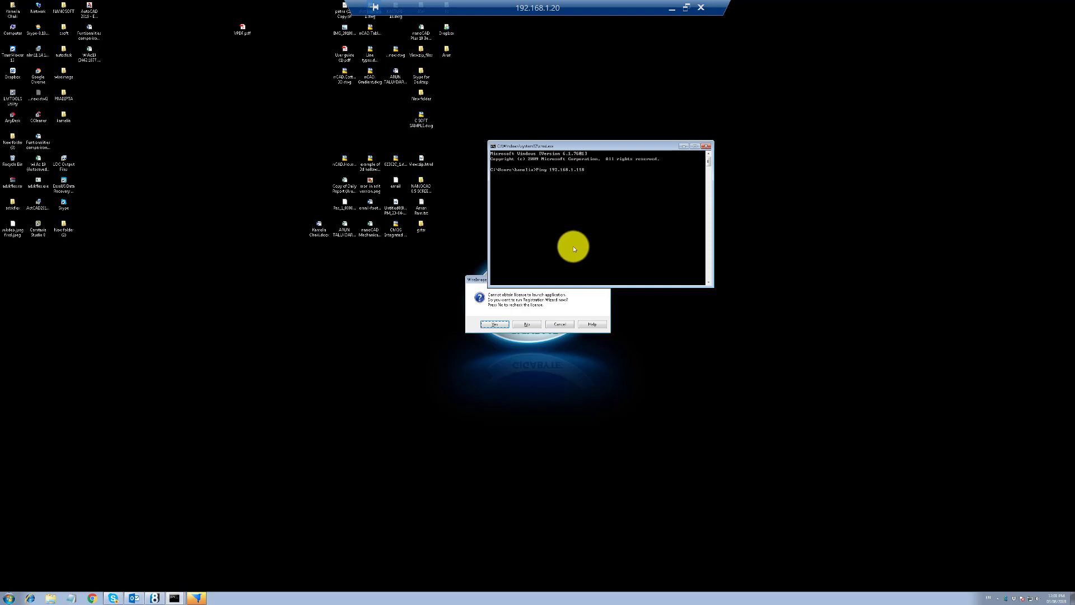
pyautogui.press('Return')
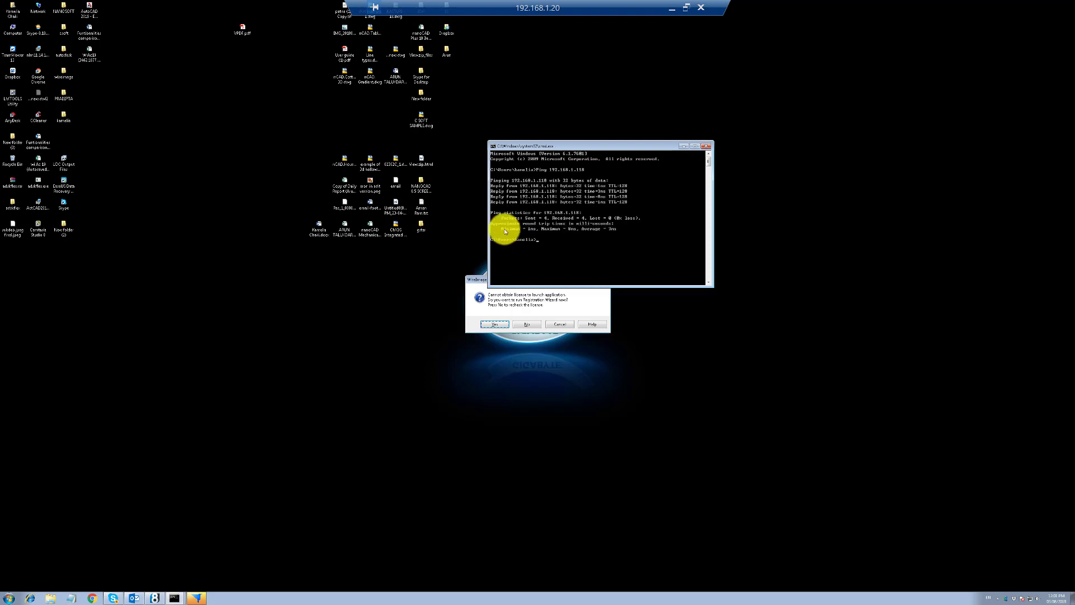
pyautogui.click(480, 286)
pyautogui.moveTo(548, 285); pyautogui.dragTo(448, 348)
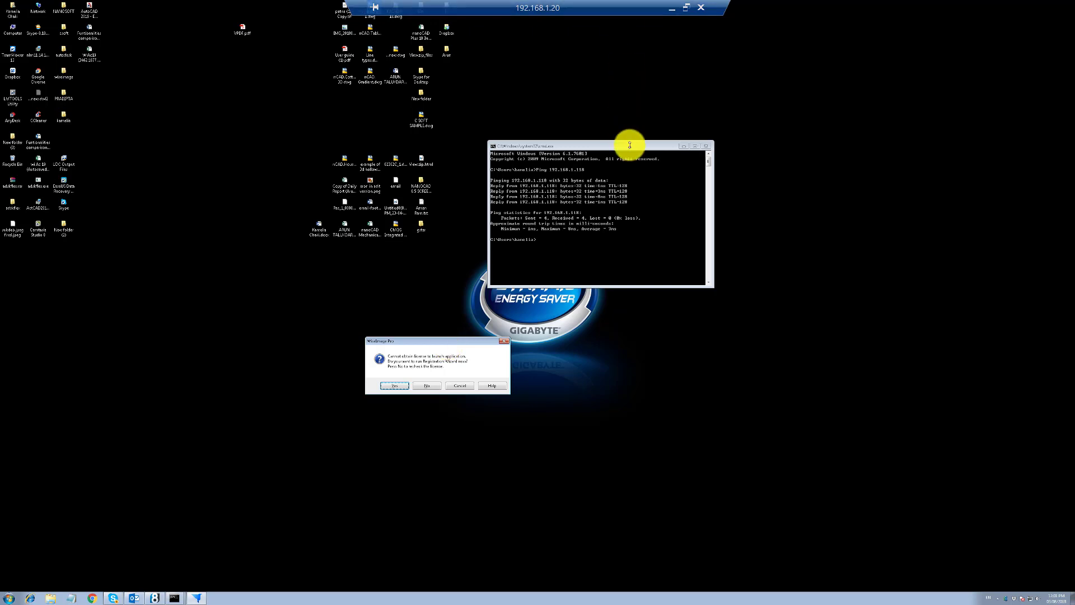
pyautogui.click(687, 7)
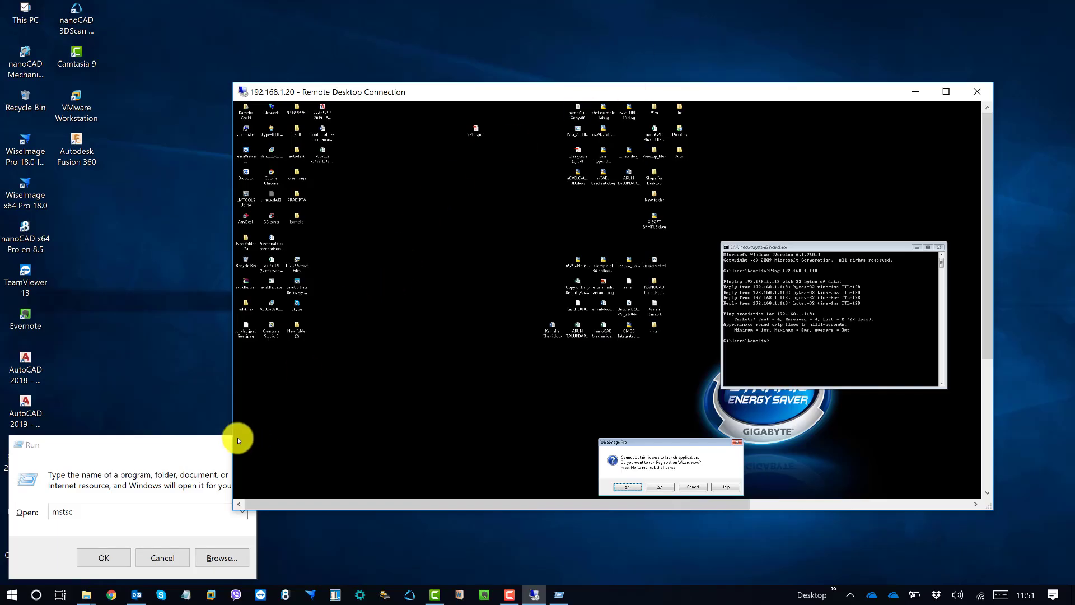
pyautogui.click(199, 442)
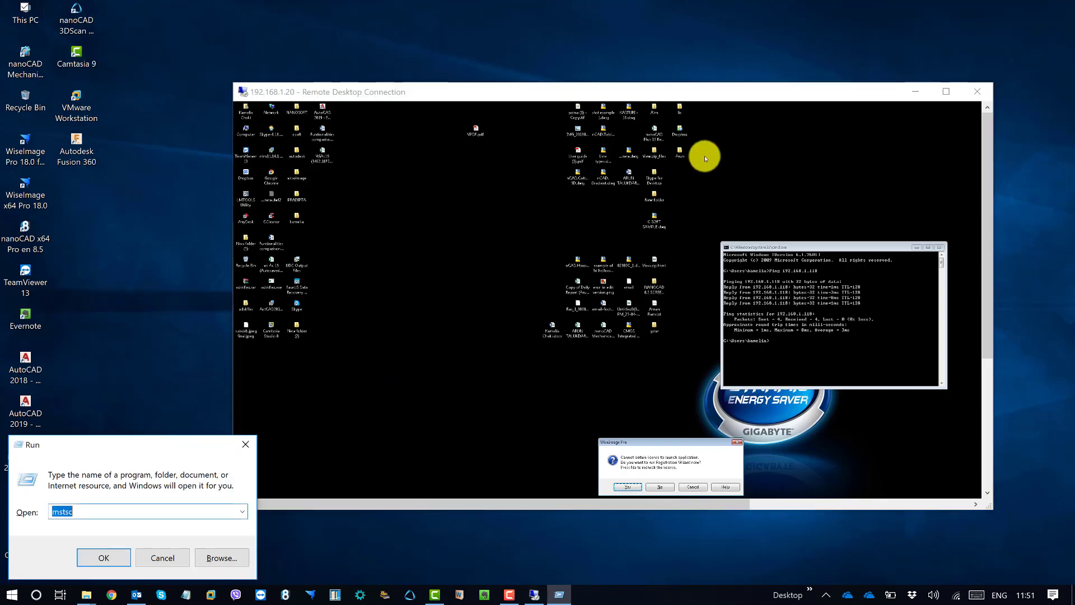
# Minimize the remote session, close the Run dialog, and open This PC
pyautogui.click(913, 93)
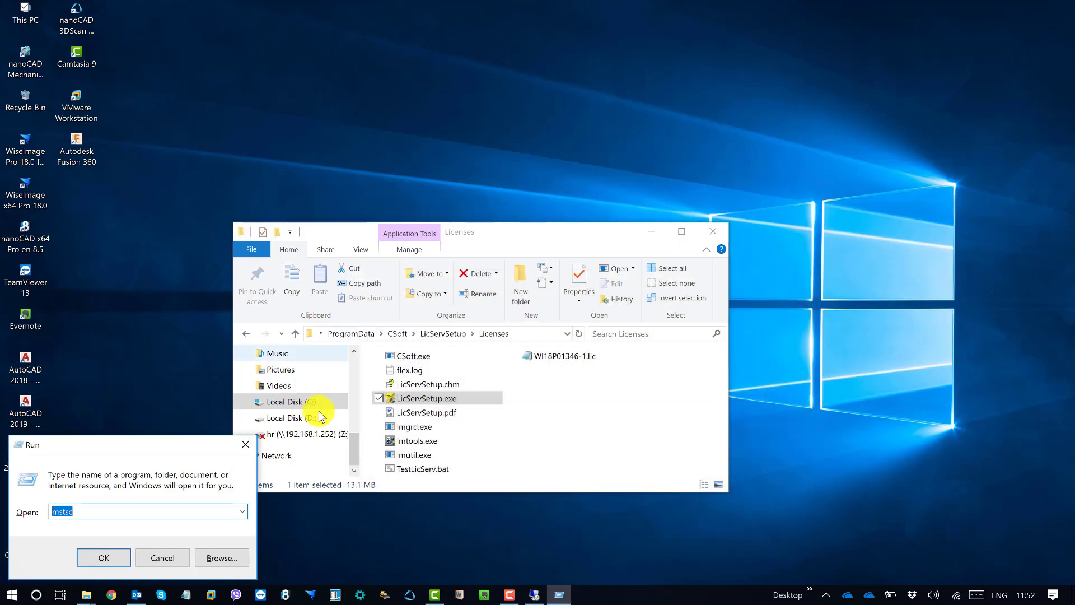
pyautogui.click(245, 443)
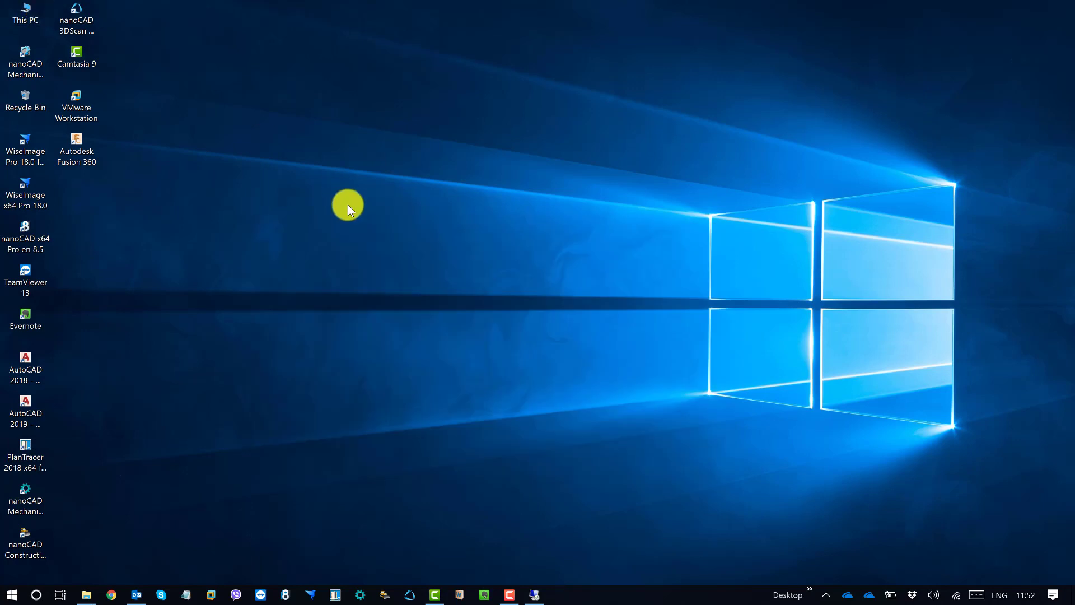
pyautogui.doubleClick(28, 17)
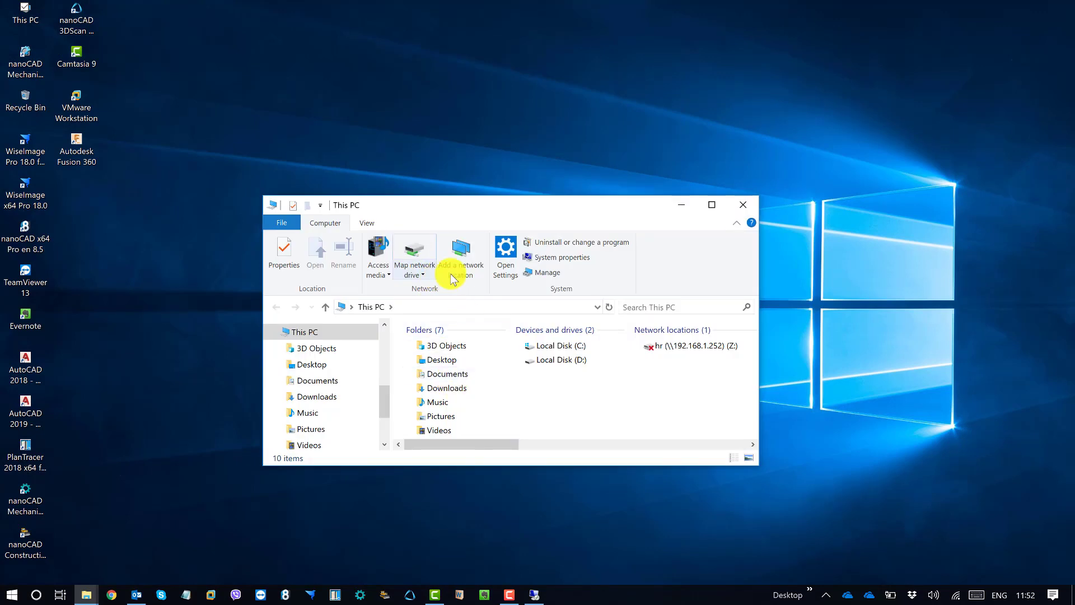
pyautogui.click(367, 222)
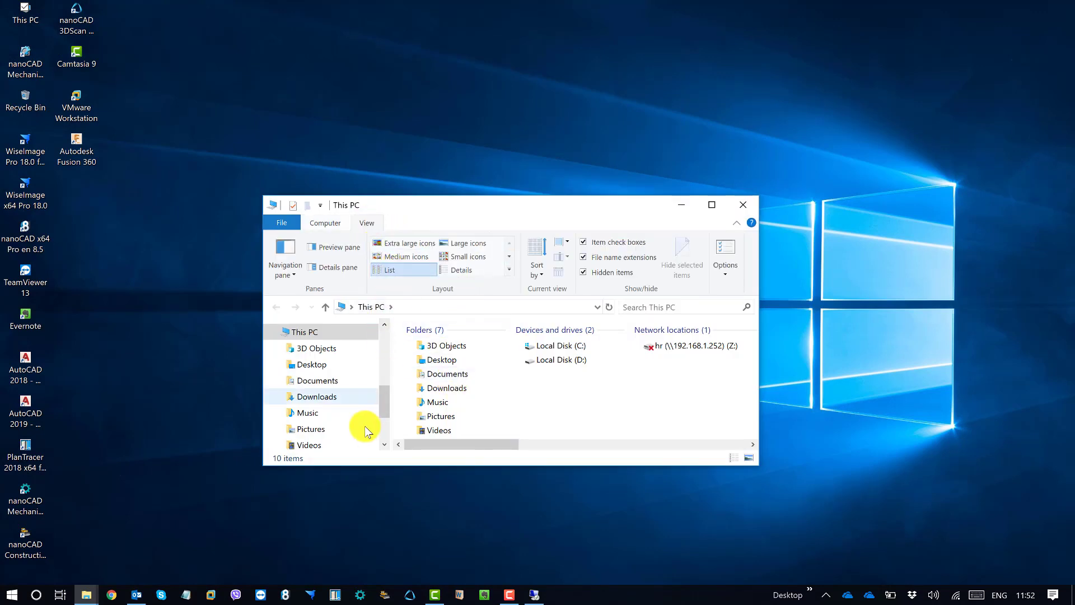
pyautogui.moveTo(385, 410); pyautogui.dragTo(384, 423)
# Browse to C:\ProgramData\CSoft\LicServSetup\Licenses and launch the License Server Setup wizard
pyautogui.click(563, 347)
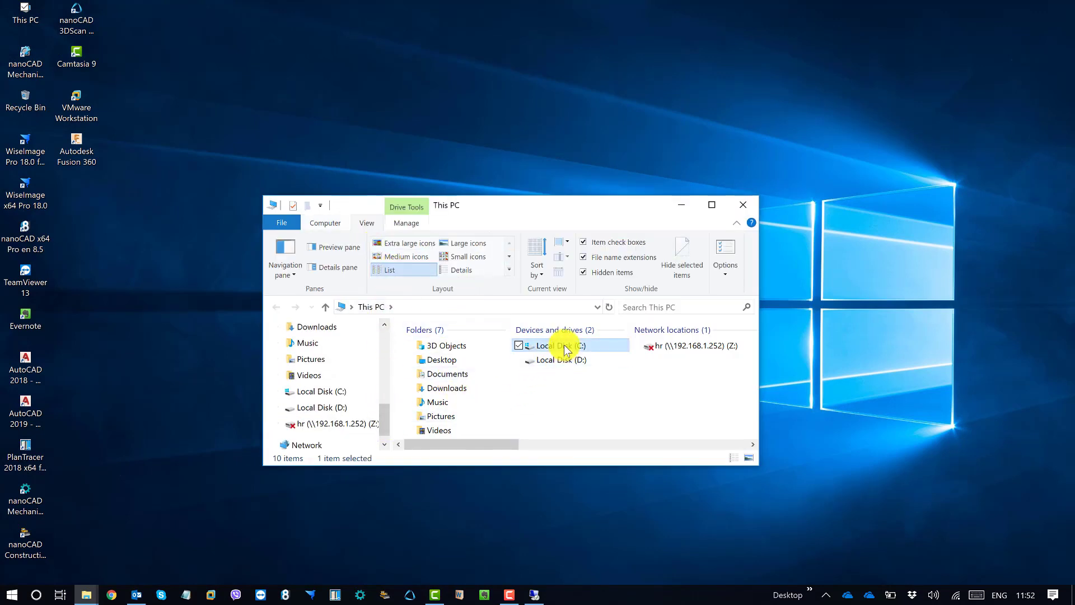
pyautogui.doubleClick(565, 348)
pyautogui.doubleClick(456, 413)
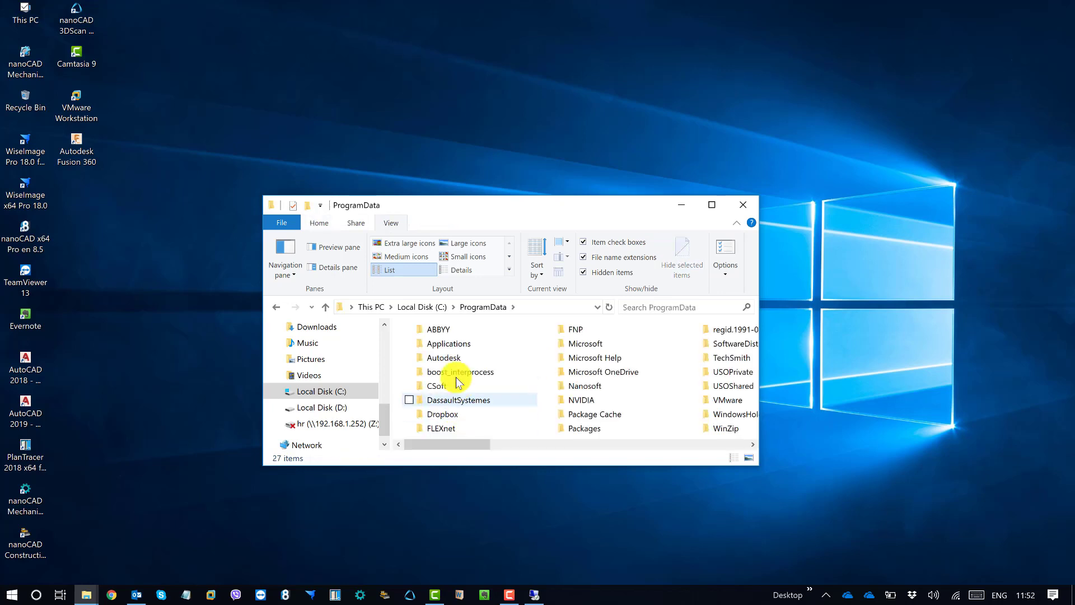
pyautogui.doubleClick(439, 386)
pyautogui.click(465, 330)
pyautogui.doubleClick(465, 331)
pyautogui.doubleClick(455, 351)
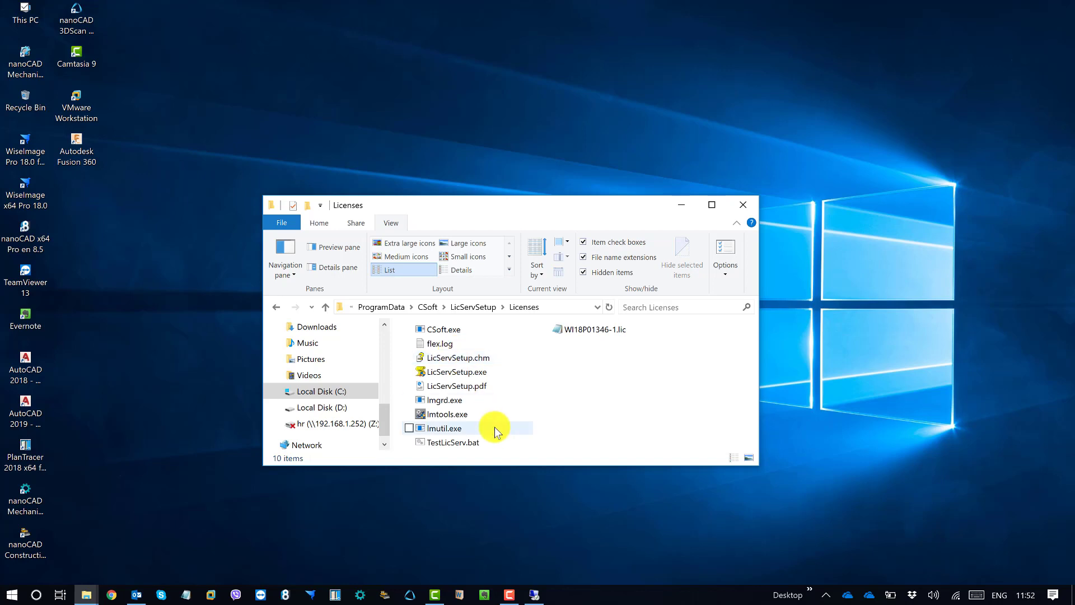
pyautogui.moveTo(495, 426)
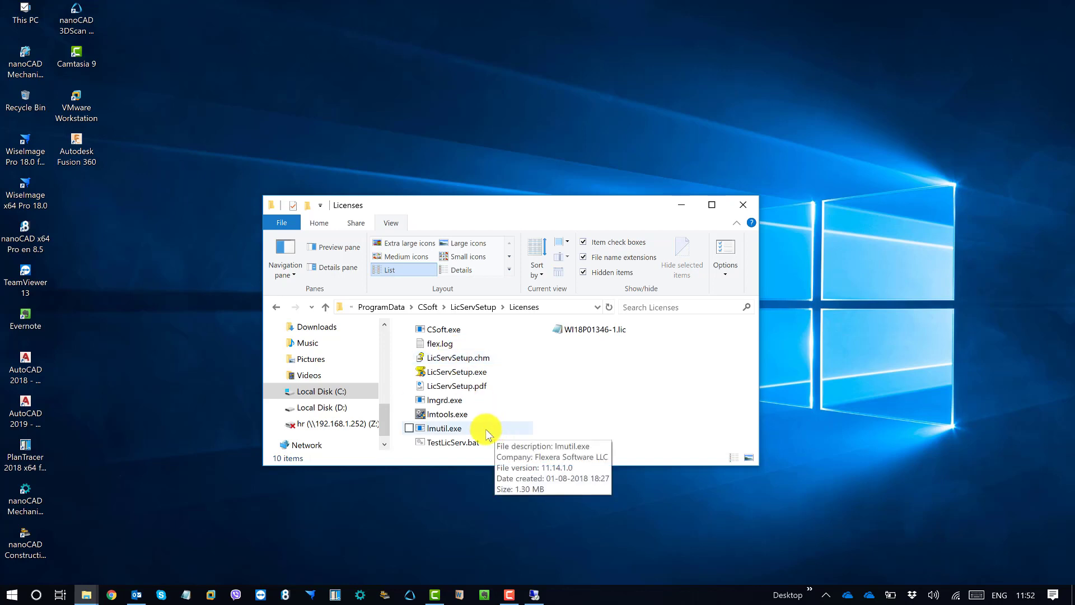
pyautogui.doubleClick(462, 374)
pyautogui.moveTo(529, 186); pyautogui.dragTo(315, 85)
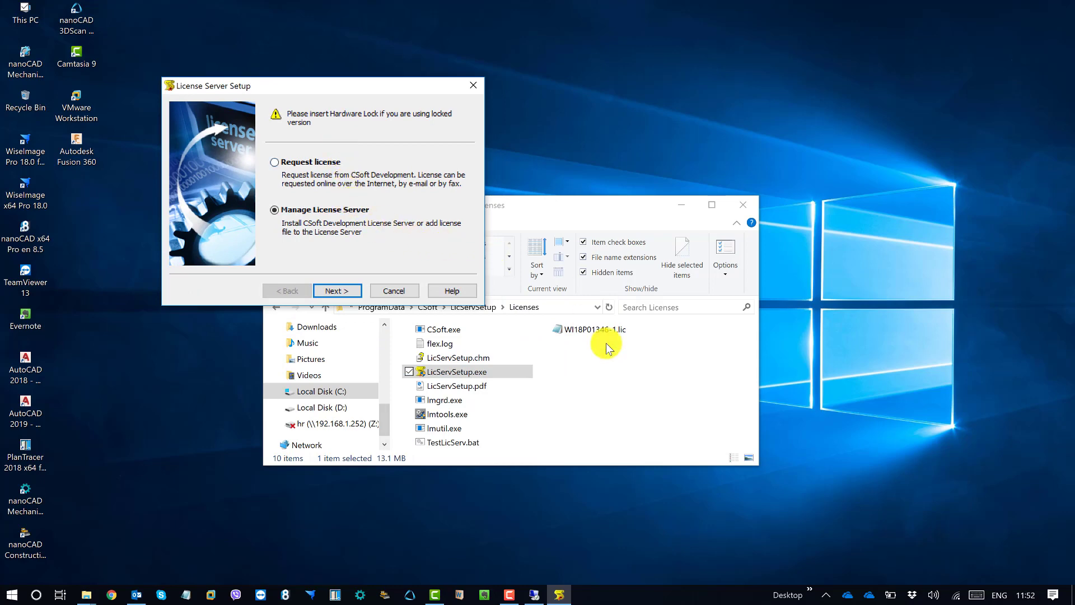
# Copy WI18P01346-1.lic from the Licenses folder and paste it into Techfix
pyautogui.click(667, 367)
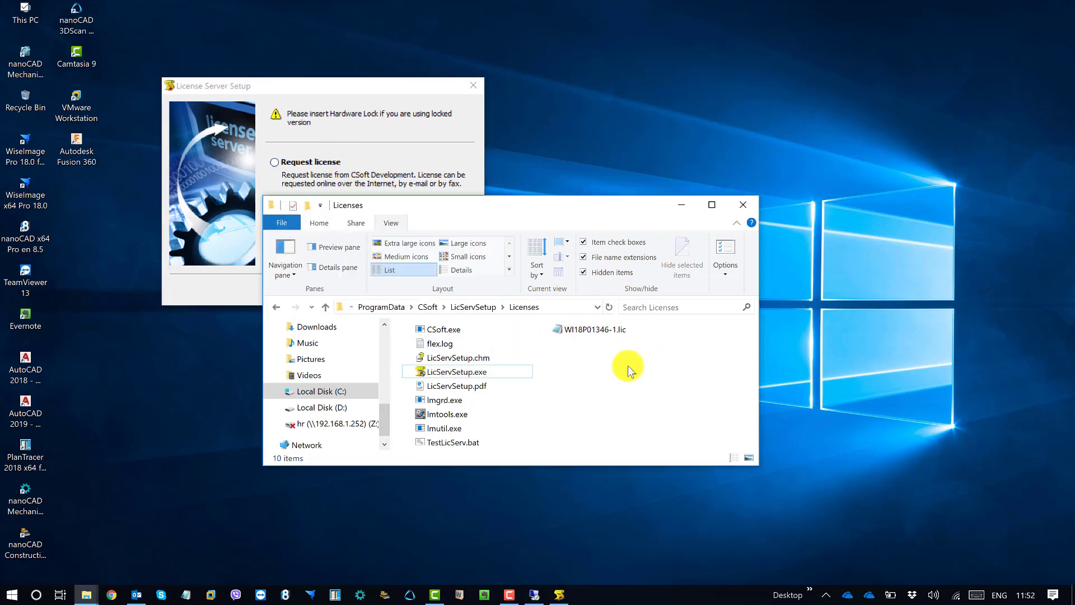
pyautogui.rightClick(604, 335)
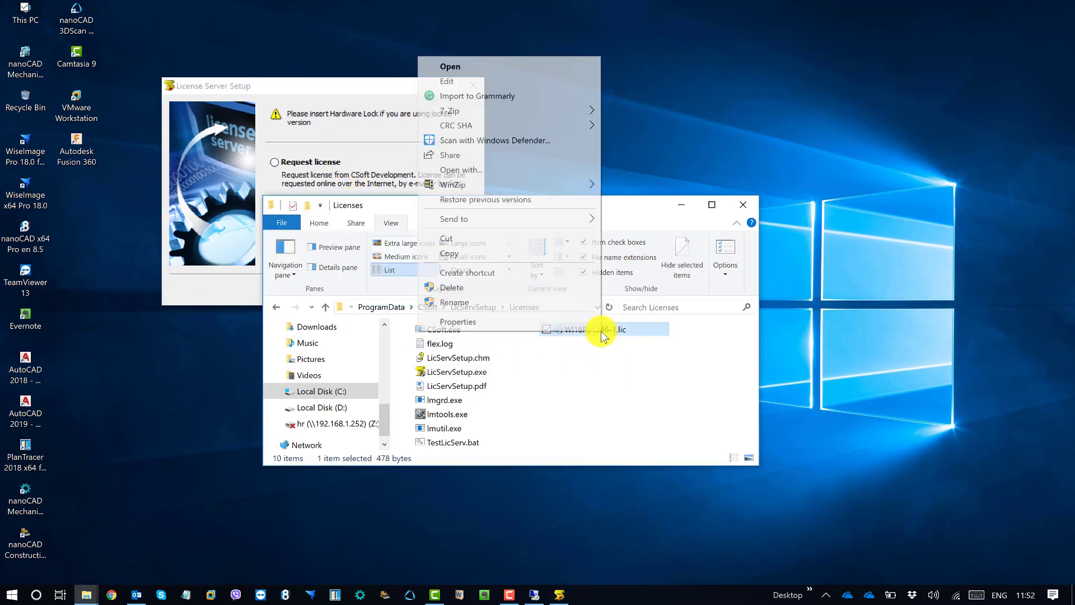
pyautogui.click(469, 253)
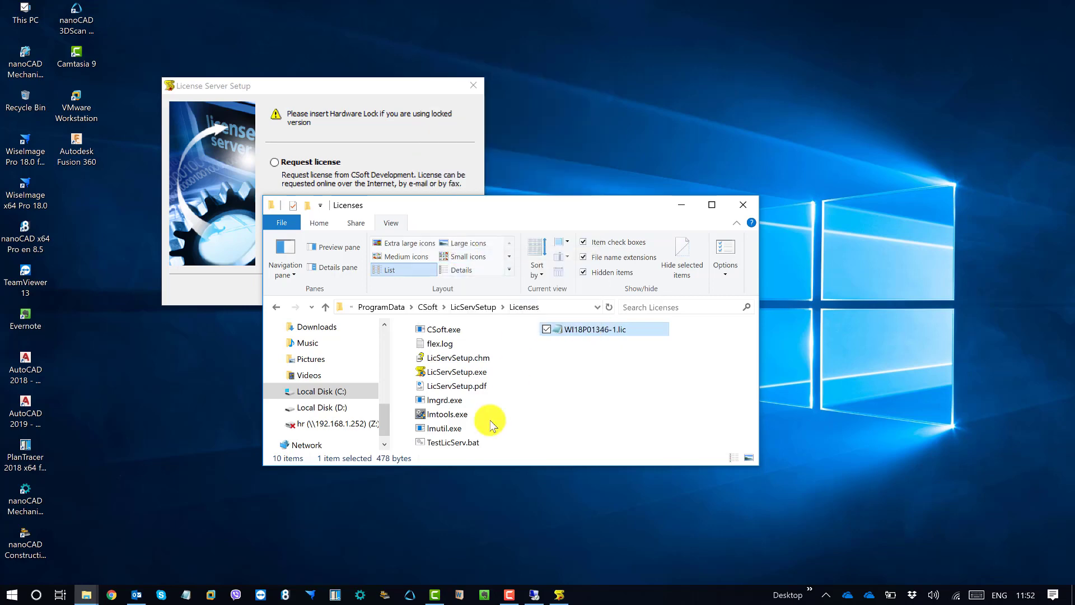
pyautogui.click(88, 597)
pyautogui.click(84, 554)
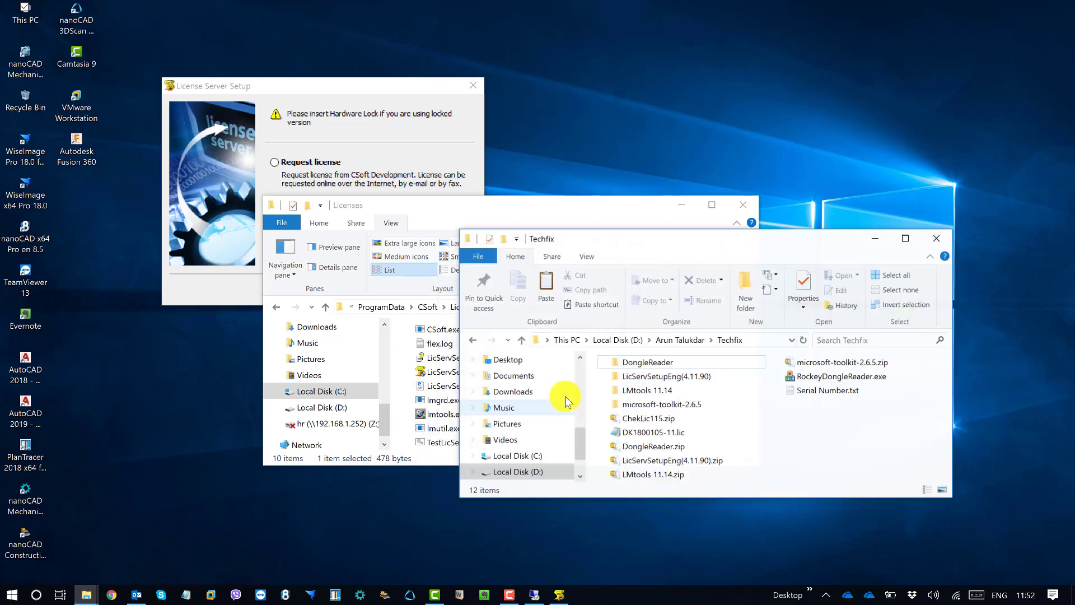
pyautogui.rightClick(835, 439)
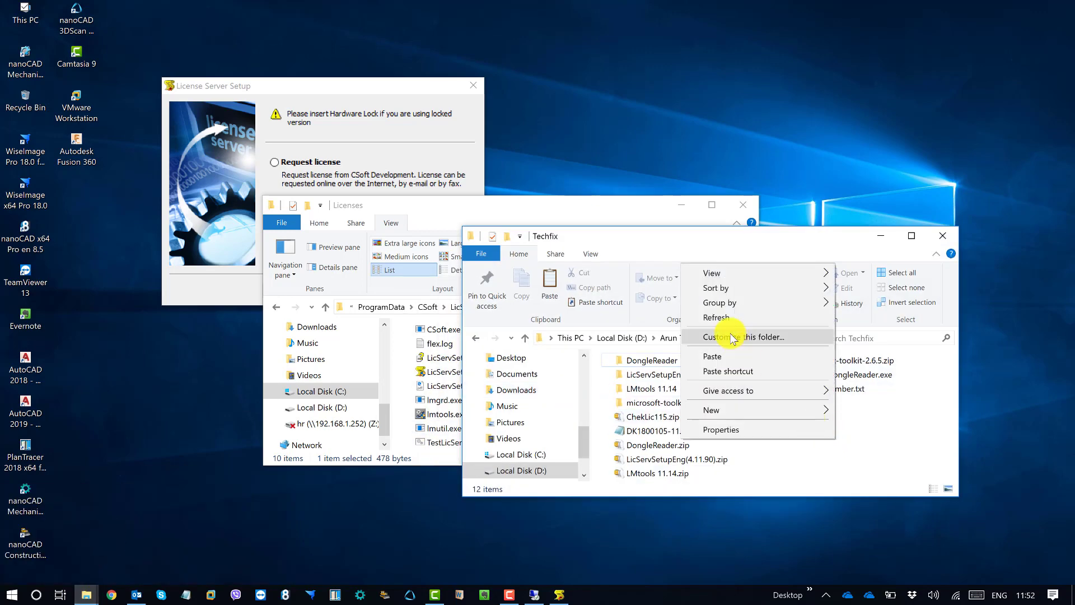
pyautogui.click(726, 360)
# Rearrange the Techfix, setup and Licenses windows and advance the wizard to the management options
pyautogui.click(881, 452)
pyautogui.moveTo(692, 228); pyautogui.dragTo(688, 318)
pyautogui.click(360, 133)
pyautogui.moveTo(373, 80); pyautogui.dragTo(344, 60)
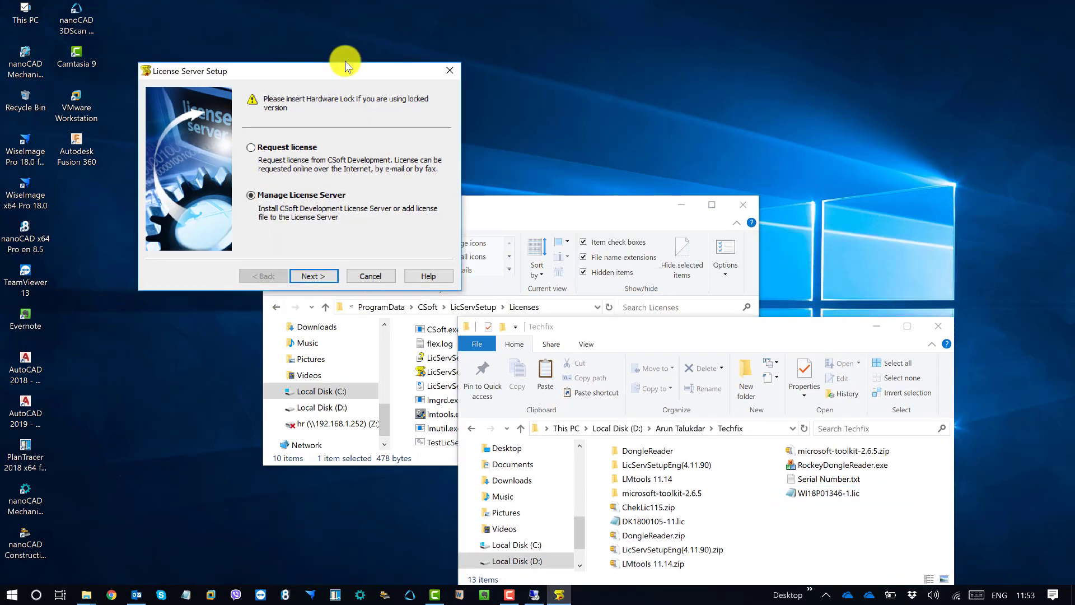
pyautogui.moveTo(644, 191); pyautogui.dragTo(843, 68)
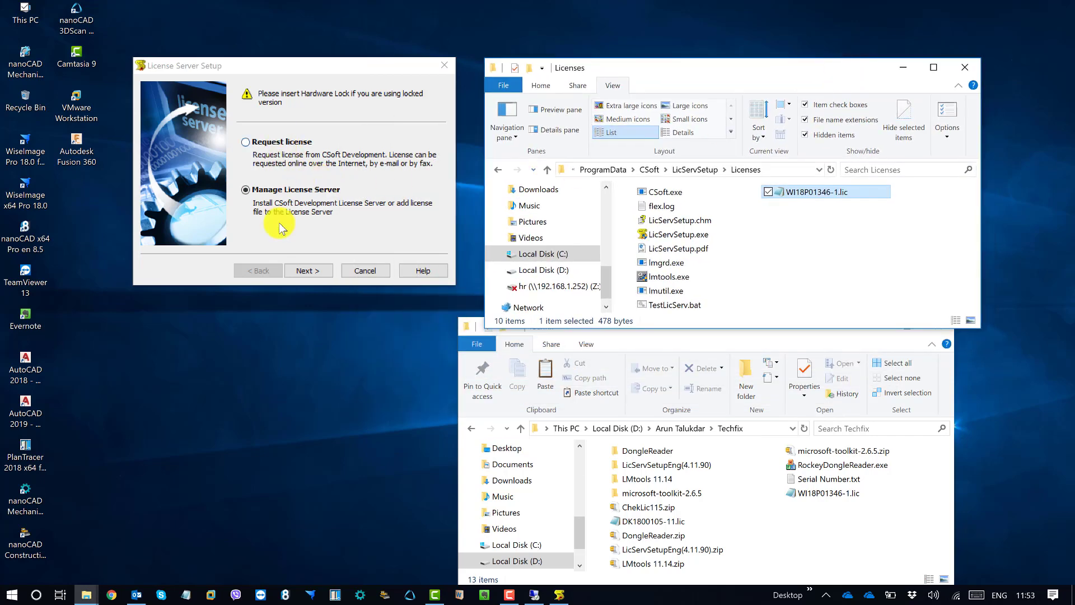
pyautogui.click(314, 271)
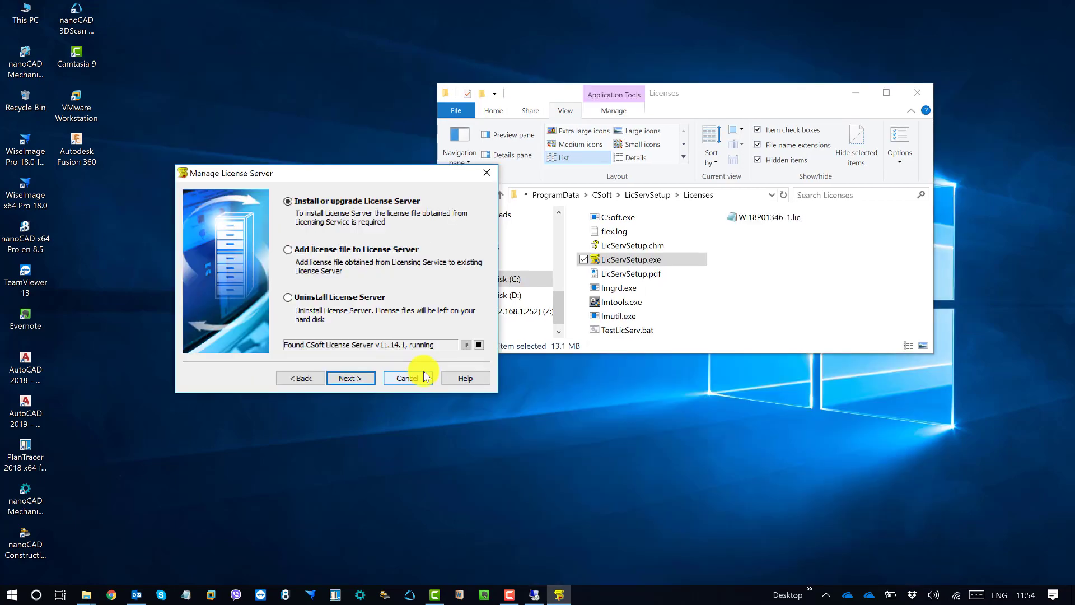
# Stop the License Server, choose Uninstall License Server, and confirm the shutdown warning
pyautogui.click(479, 345)
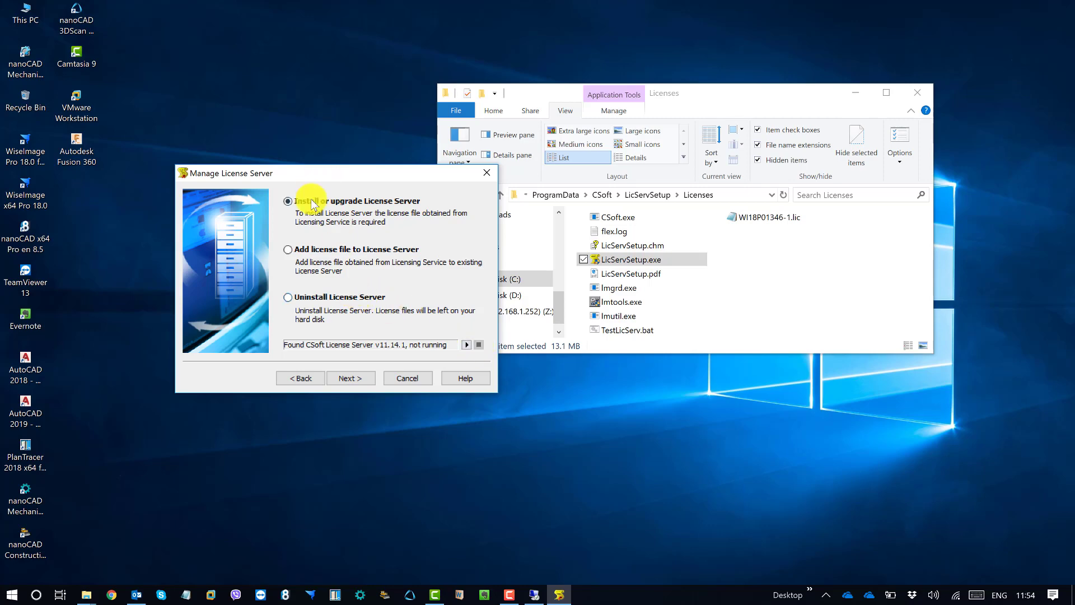
pyautogui.click(297, 300)
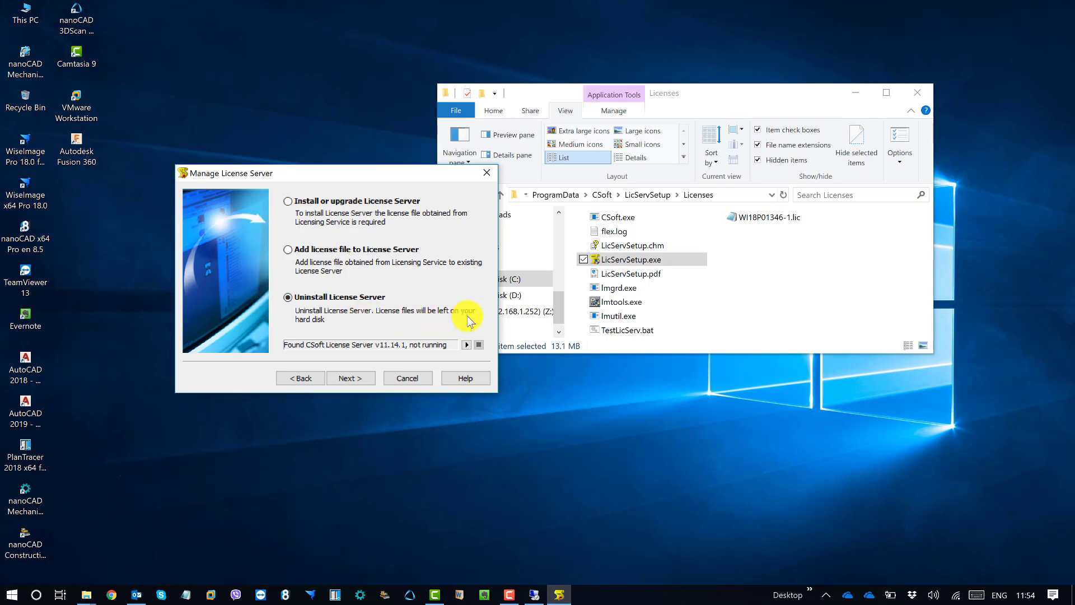
pyautogui.click(355, 377)
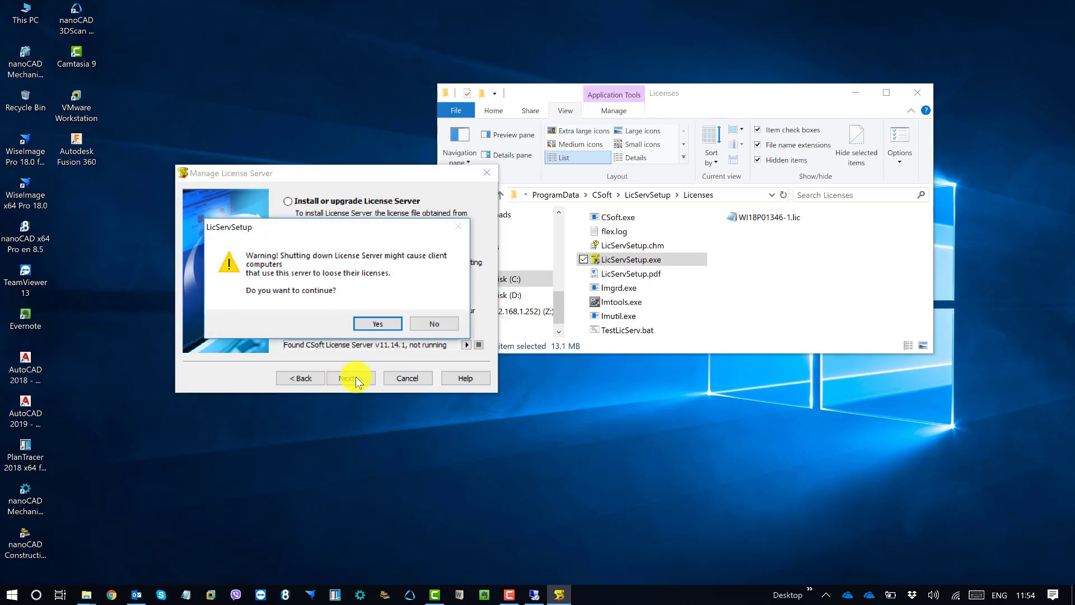
pyautogui.click(377, 319)
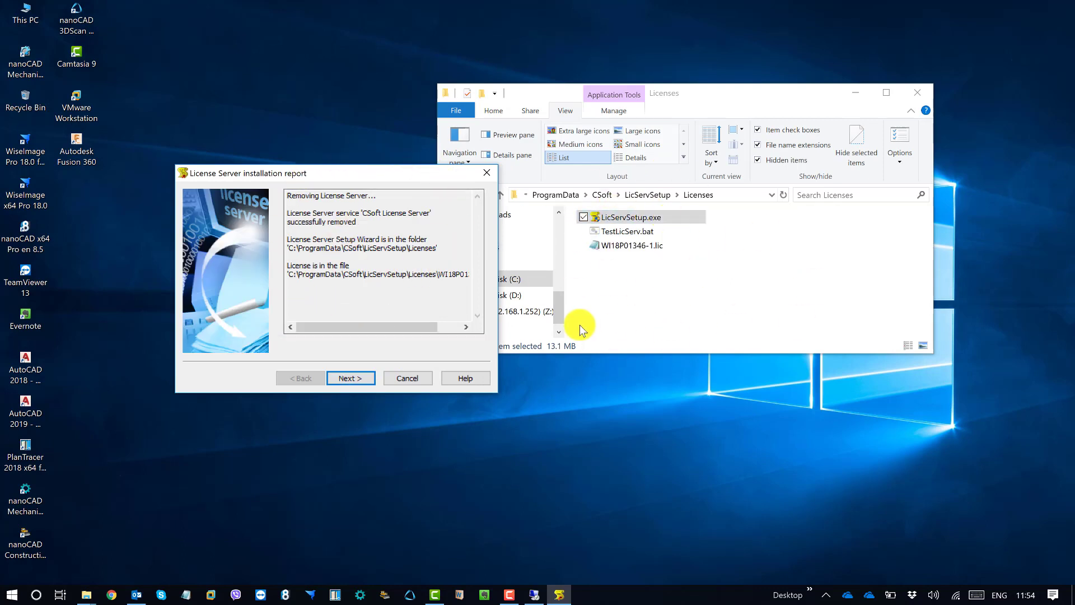
pyautogui.click(352, 376)
# Close the setup wizard and delete the old LicServSetup folder from CSoft
pyautogui.click(353, 377)
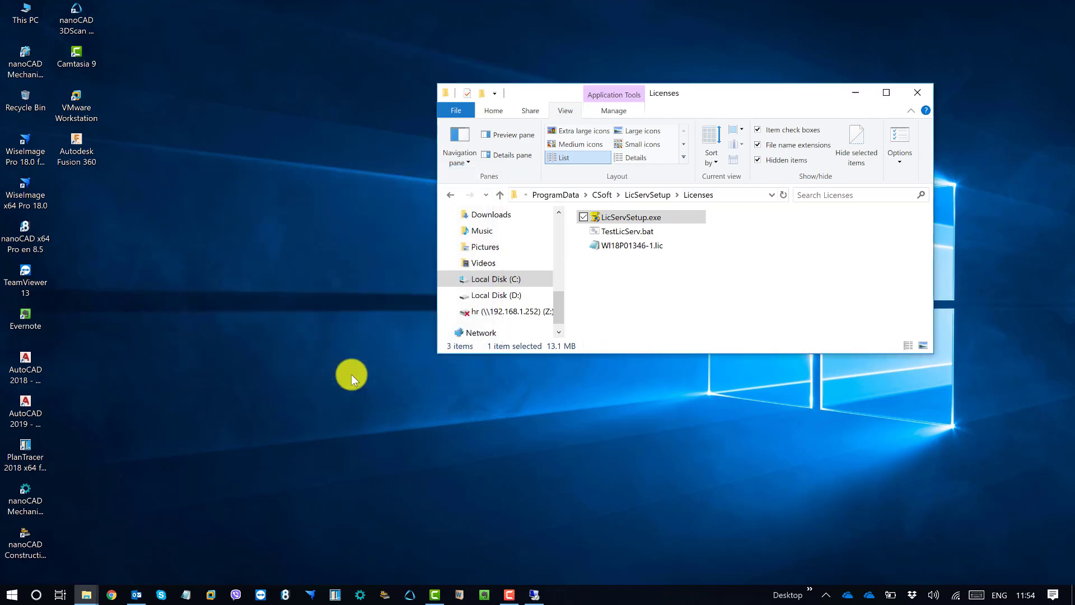
pyautogui.click(693, 296)
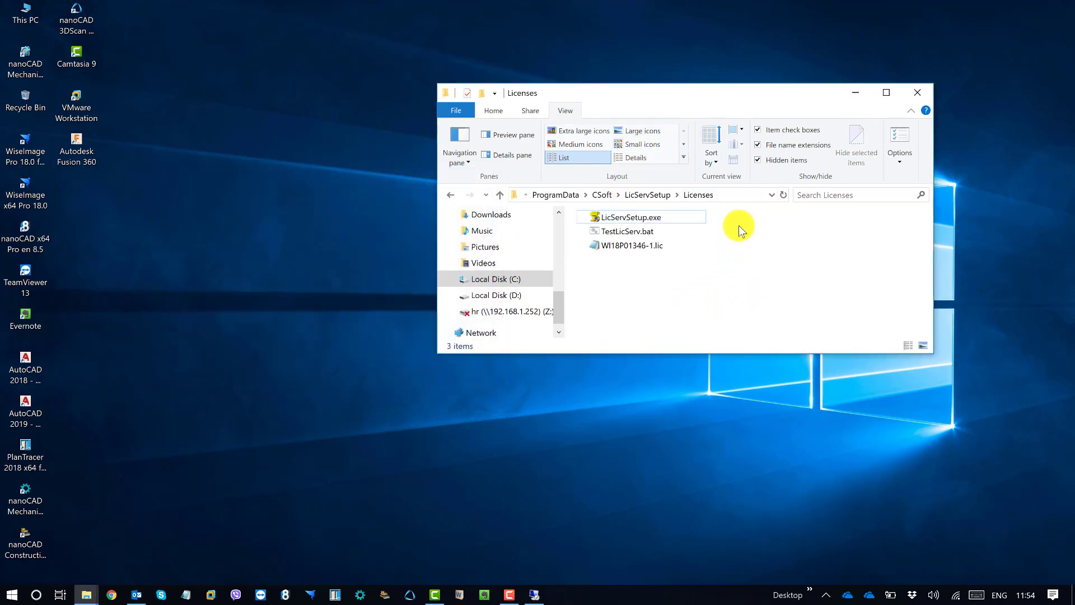
pyautogui.moveTo(653, 227); pyautogui.dragTo(627, 234)
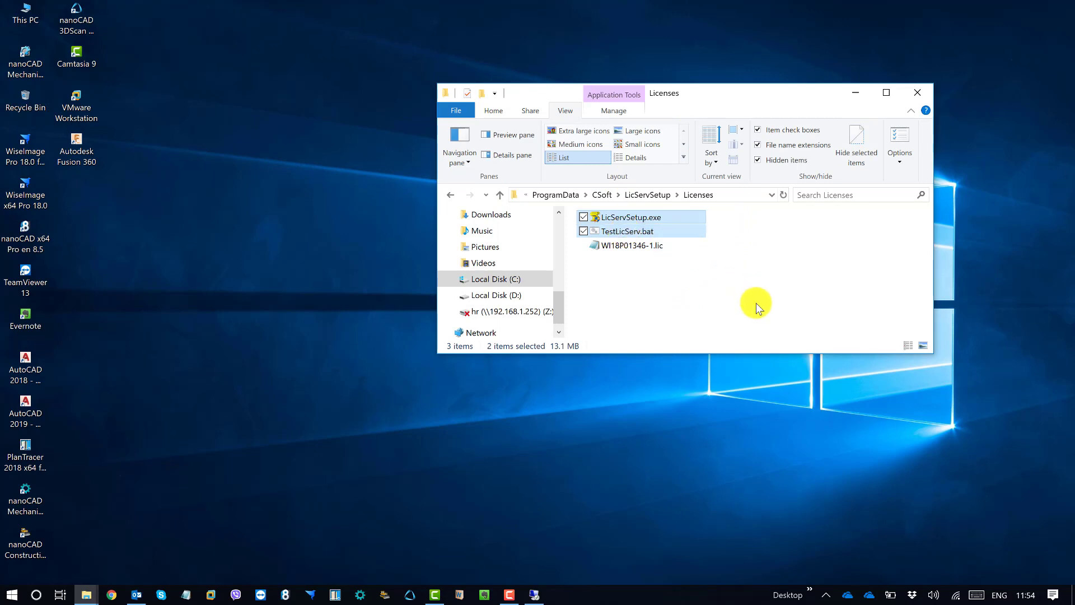
pyautogui.click(756, 304)
pyautogui.moveTo(731, 228); pyautogui.dragTo(651, 232)
pyautogui.click(602, 195)
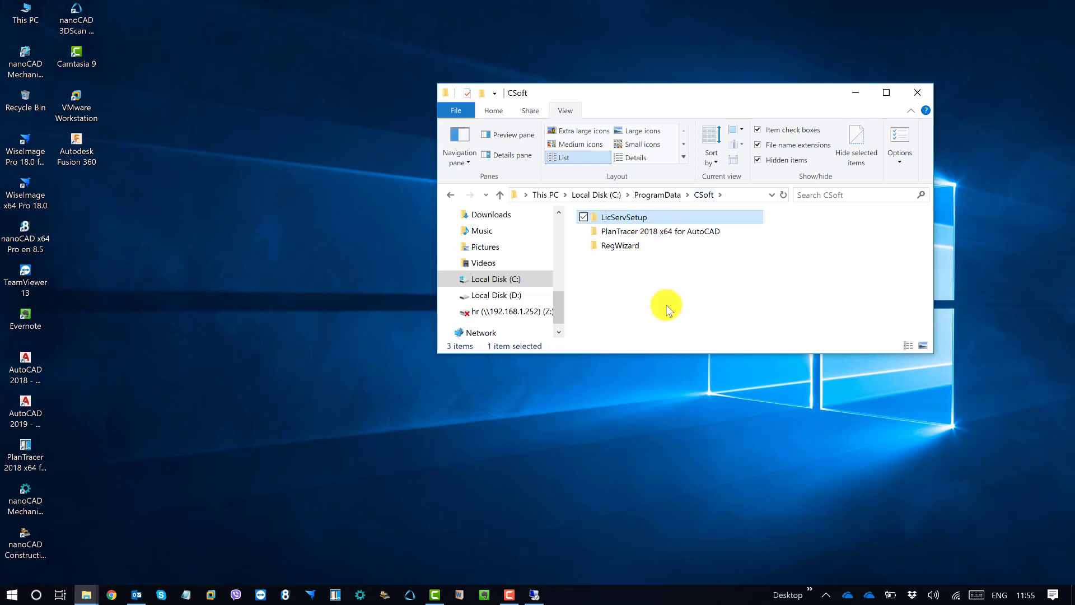
pyautogui.press('Delete')
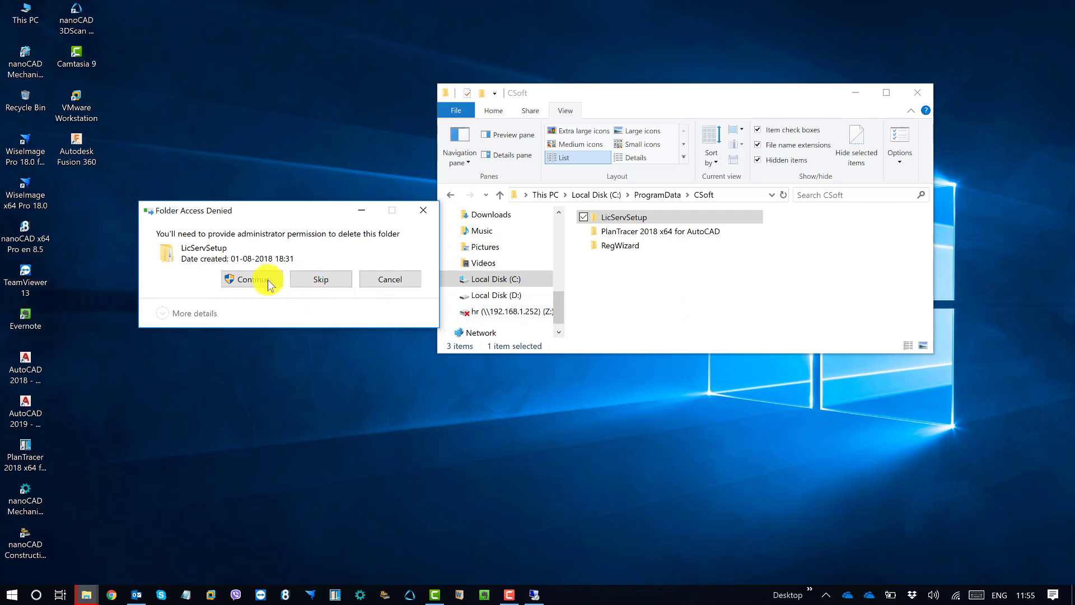
pyautogui.click(252, 279)
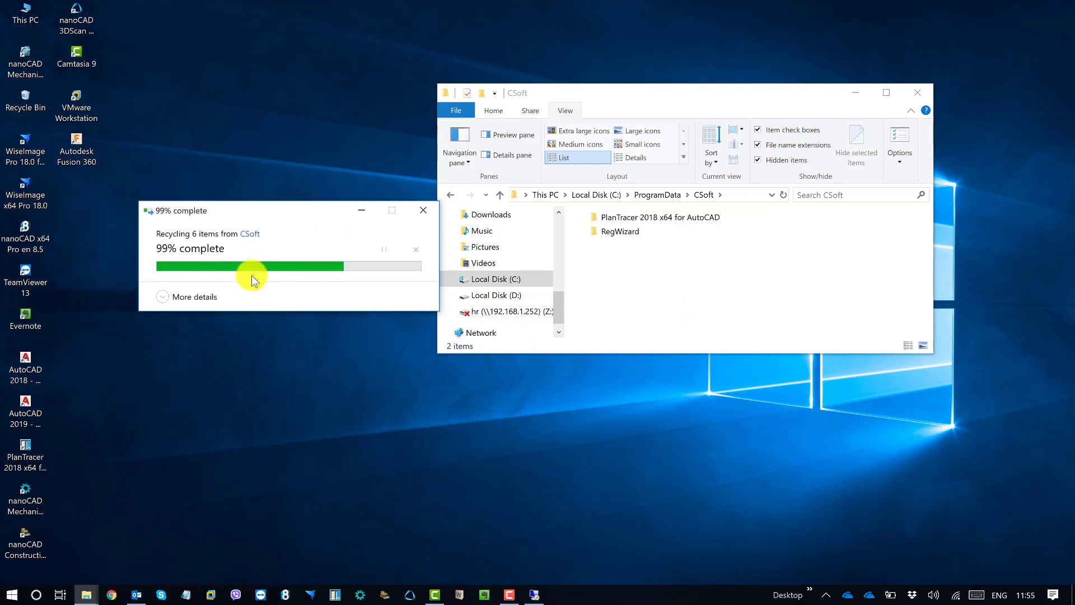
# Run LicServSetupEng.exe from Techfix\LicServSetupEng(4.11.90) as administrator
pyautogui.click(87, 594)
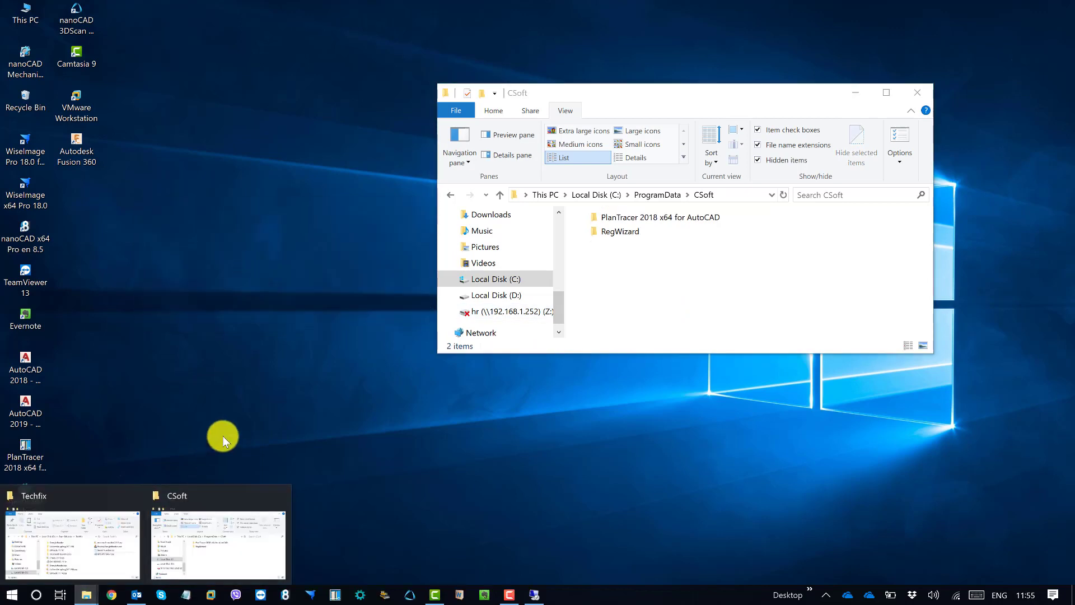
pyautogui.click(196, 495)
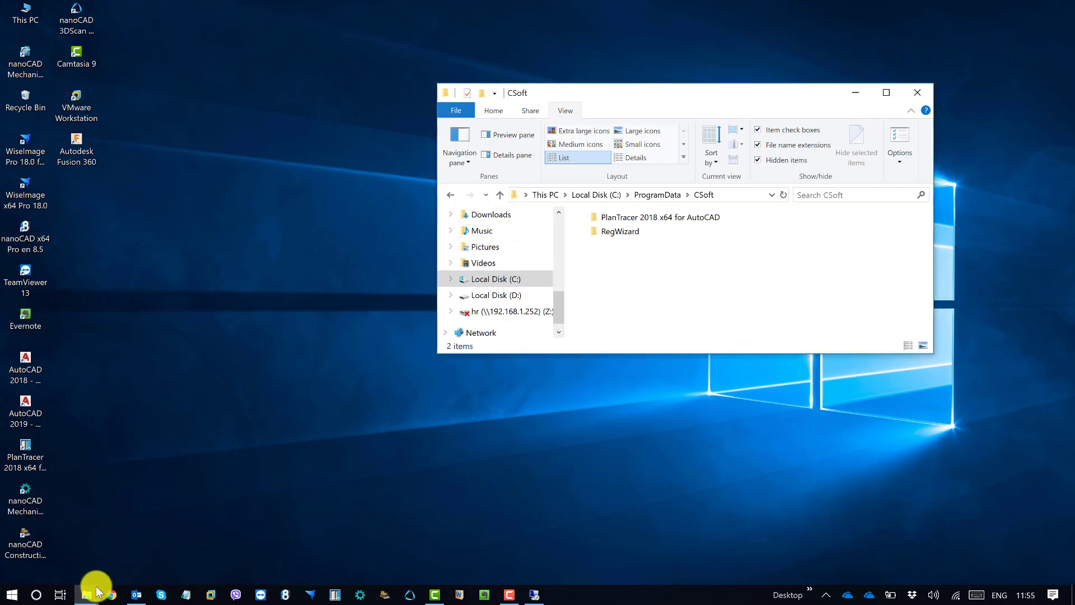
pyautogui.click(90, 595)
pyautogui.click(78, 553)
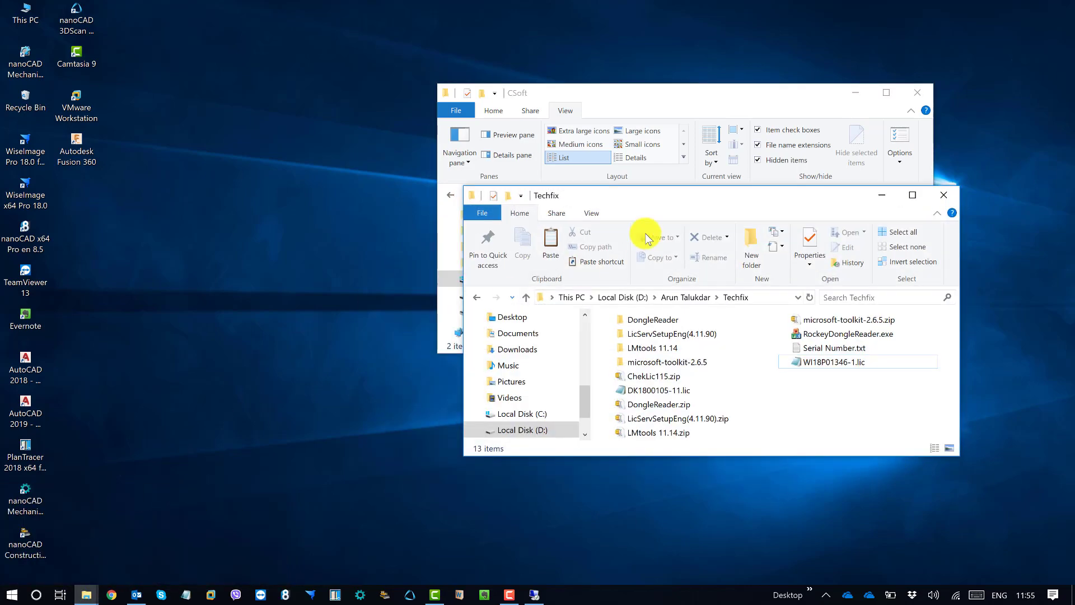
pyautogui.moveTo(654, 192); pyautogui.dragTo(307, 249)
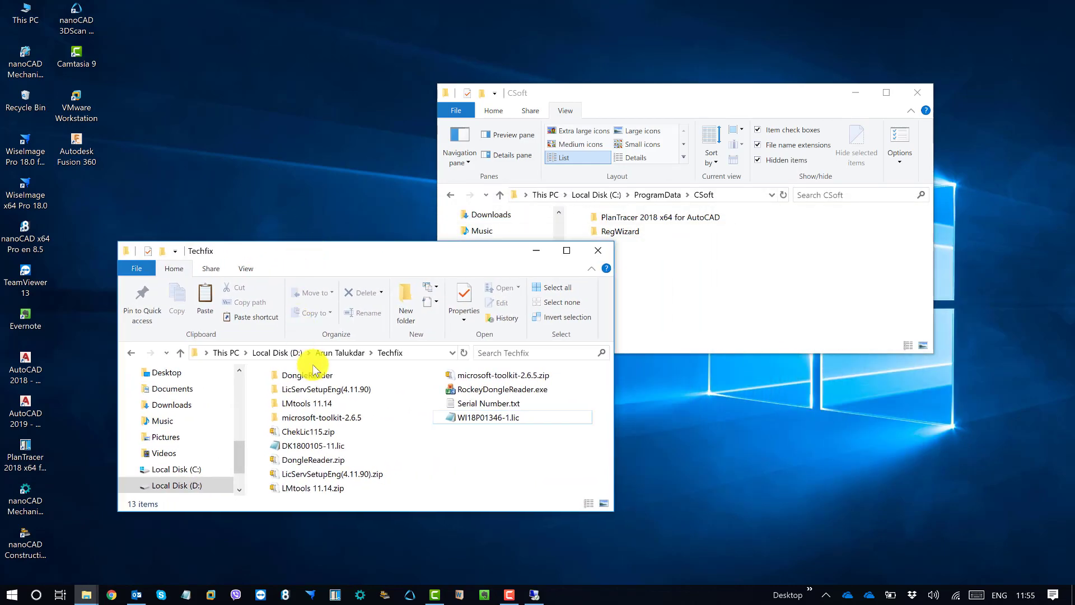
pyautogui.doubleClick(334, 389)
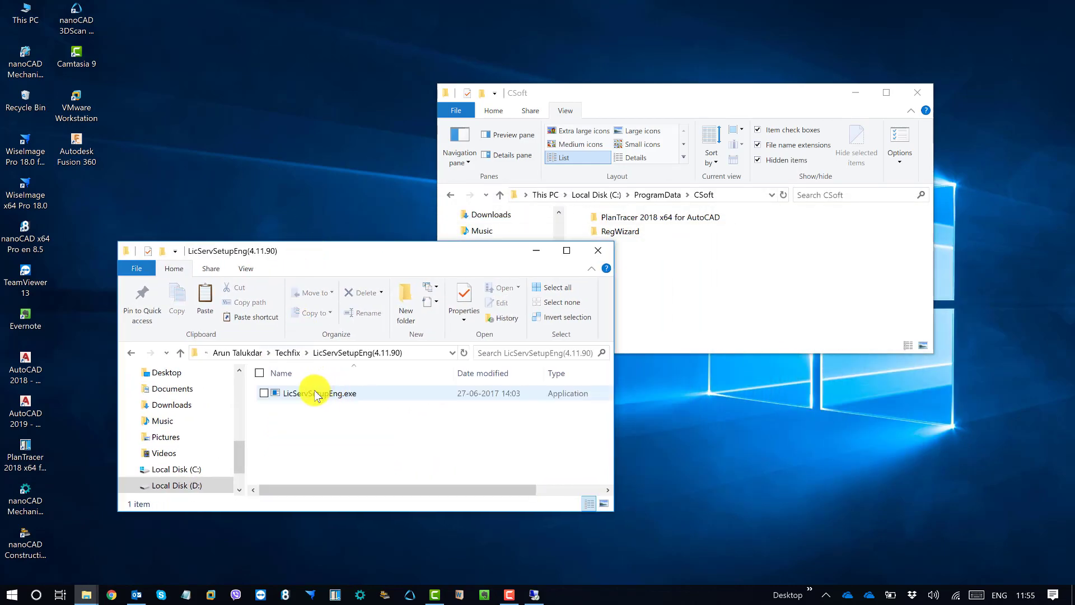
pyautogui.rightClick(314, 393)
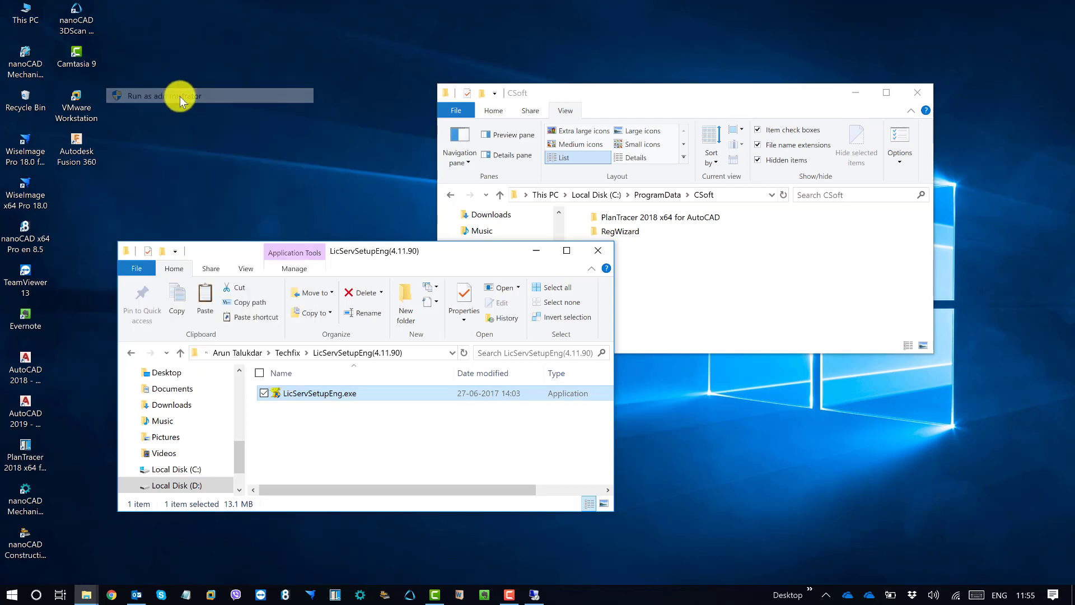
pyautogui.click(205, 121)
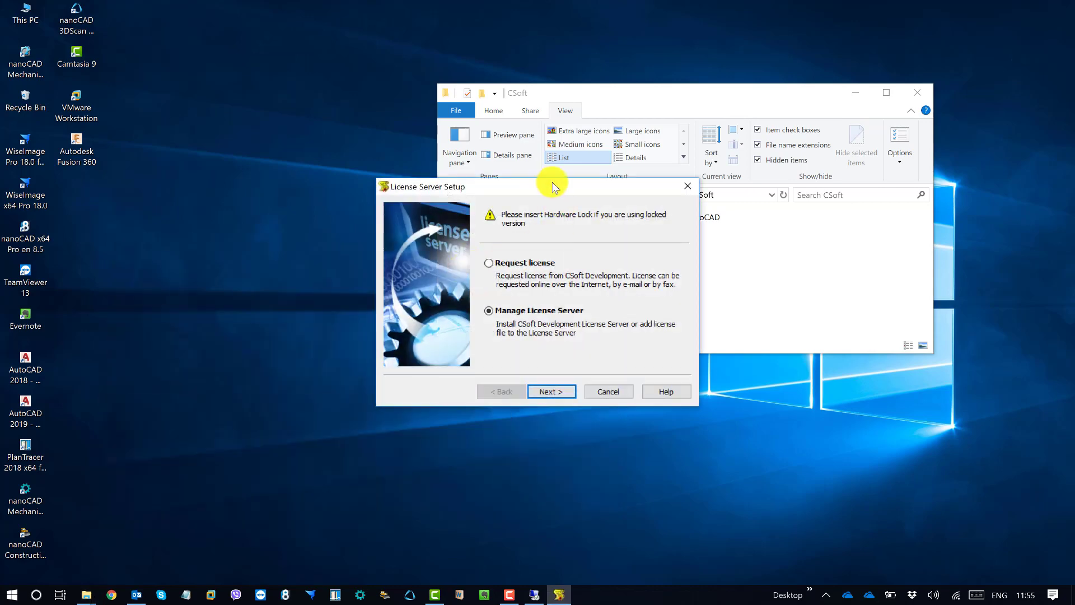
# Choose Manage License Server, then Install or upgrade License Server
pyautogui.moveTo(372, 251); pyautogui.dragTo(304, 238)
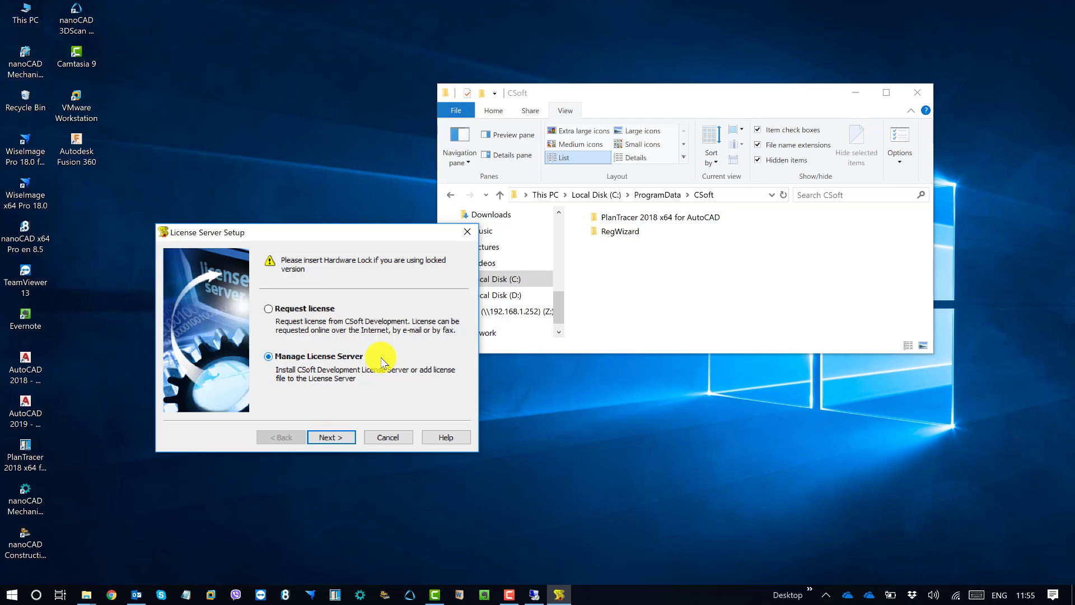
pyautogui.click(317, 310)
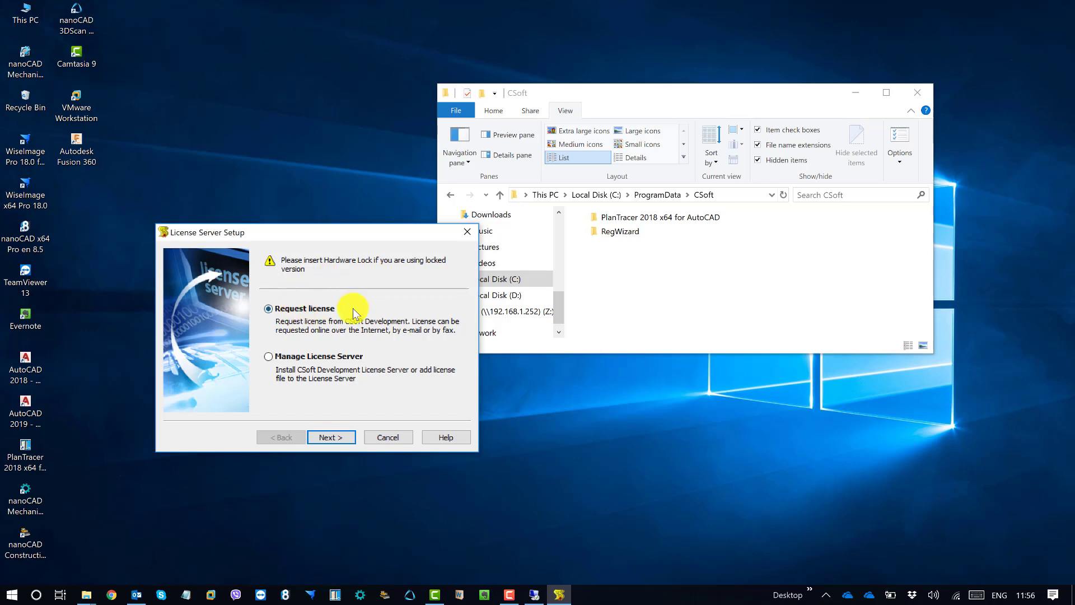
pyautogui.click(312, 362)
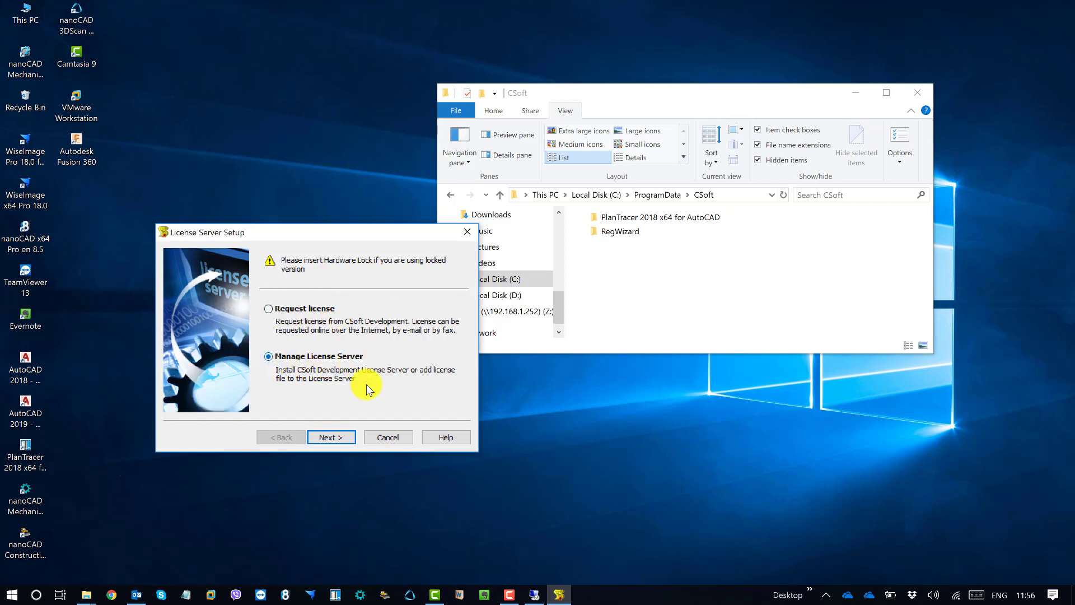
pyautogui.click(334, 434)
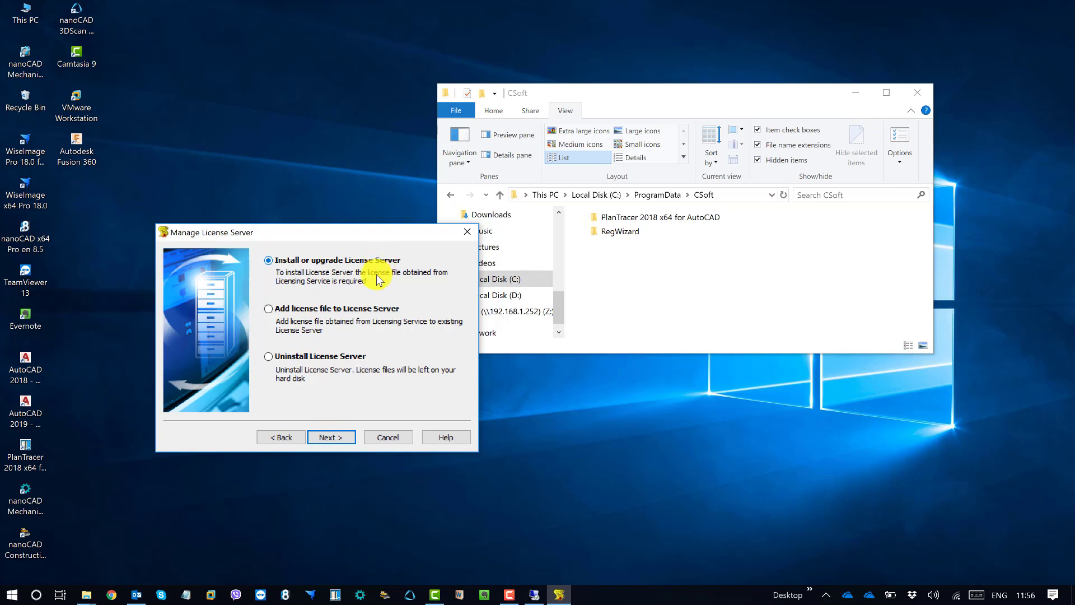
pyautogui.click(335, 440)
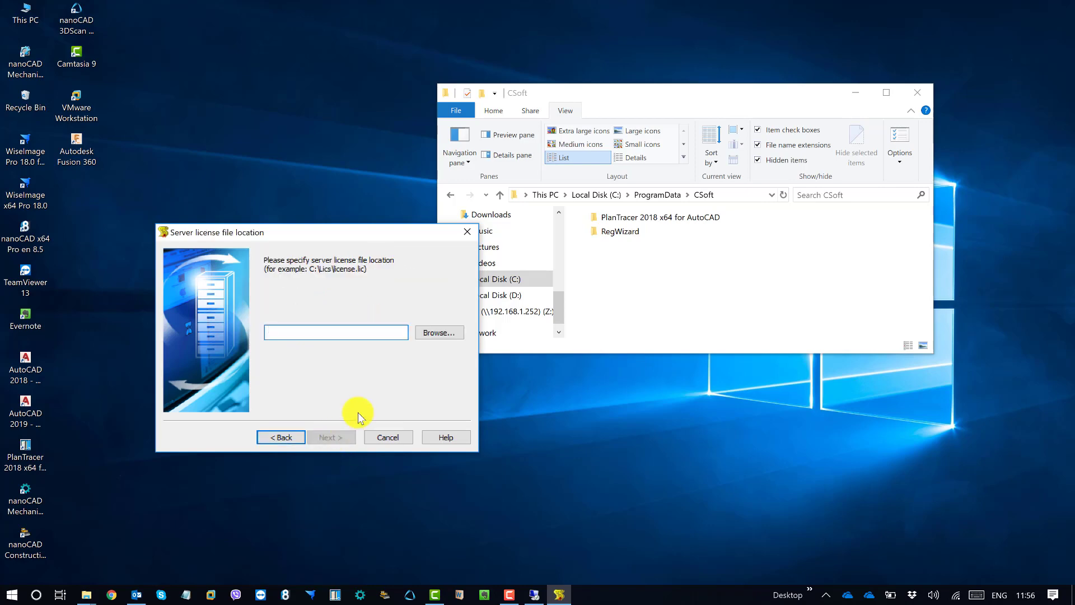
# Set the server license file to WI18P01346-1.lic in the Techfix folder
pyautogui.click(431, 331)
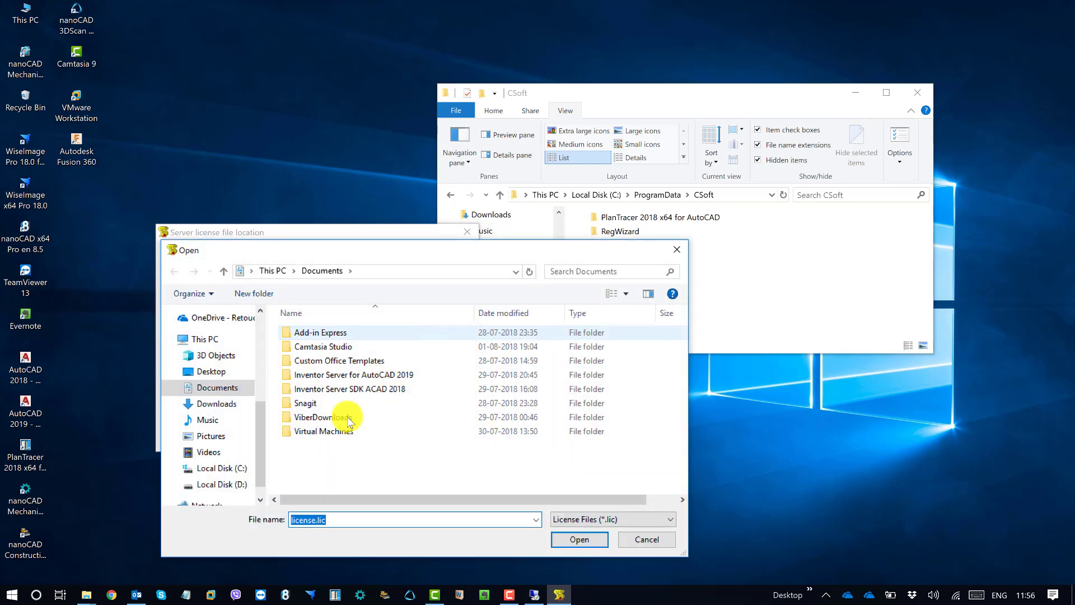
pyautogui.moveTo(259, 446); pyautogui.dragTo(260, 463)
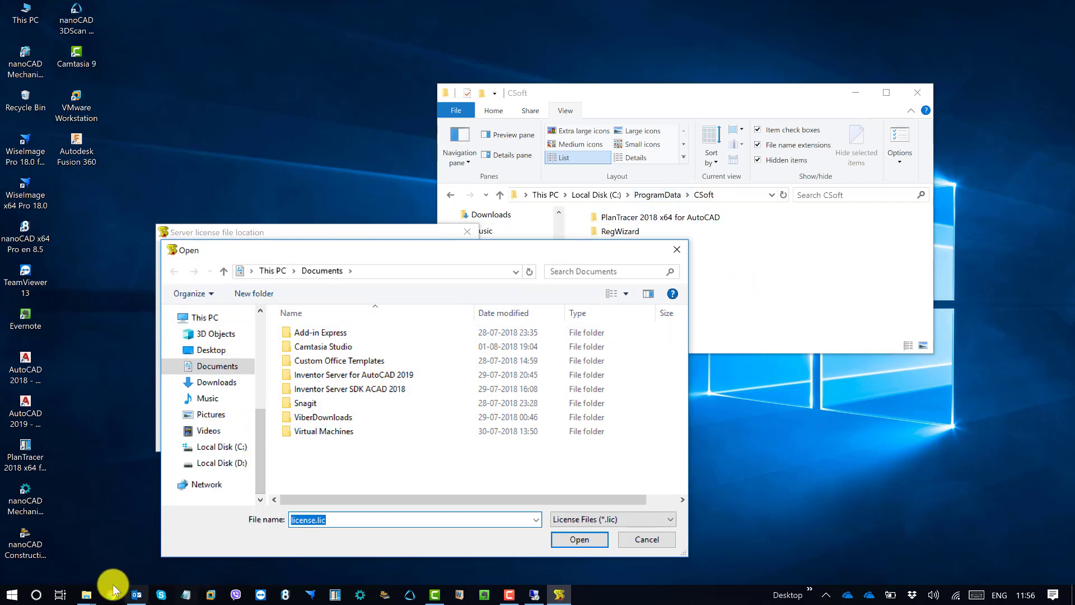
pyautogui.click(86, 594)
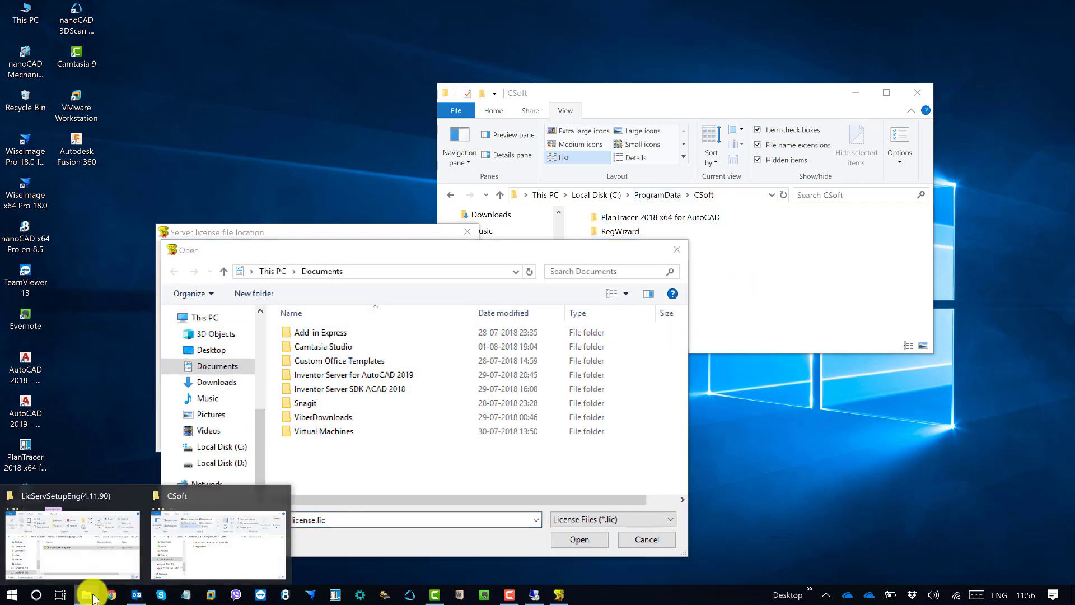
pyautogui.click(64, 555)
pyautogui.click(281, 353)
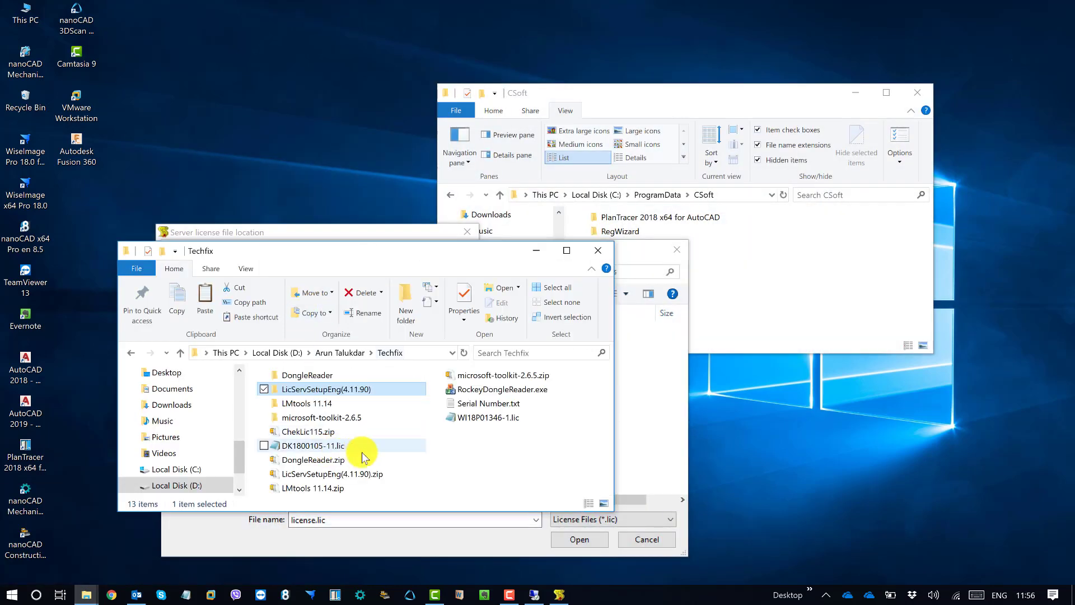
pyautogui.click(439, 463)
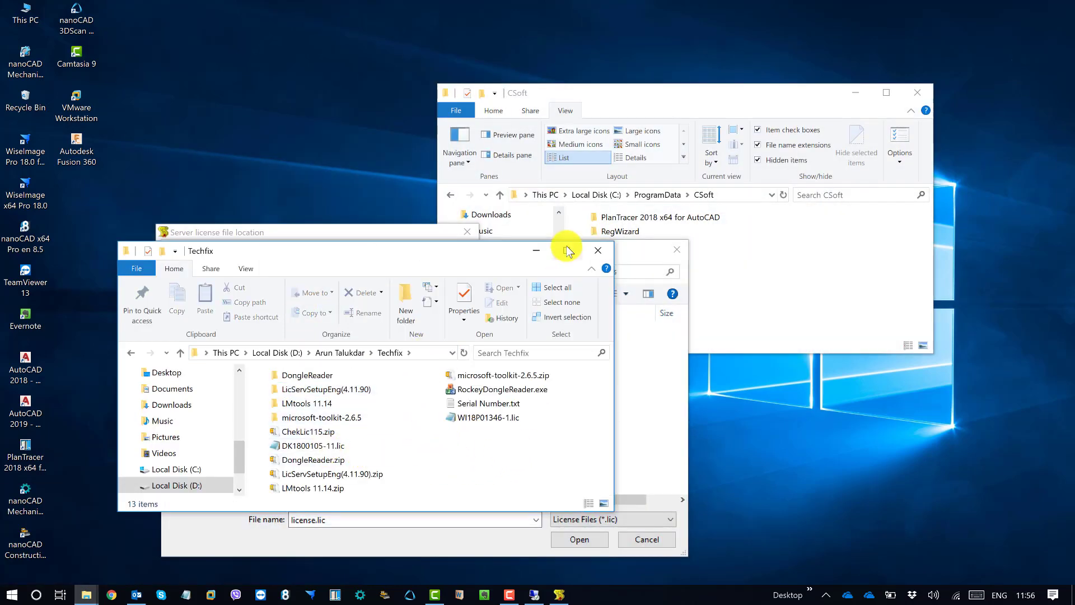
pyautogui.click(536, 250)
pyautogui.click(391, 274)
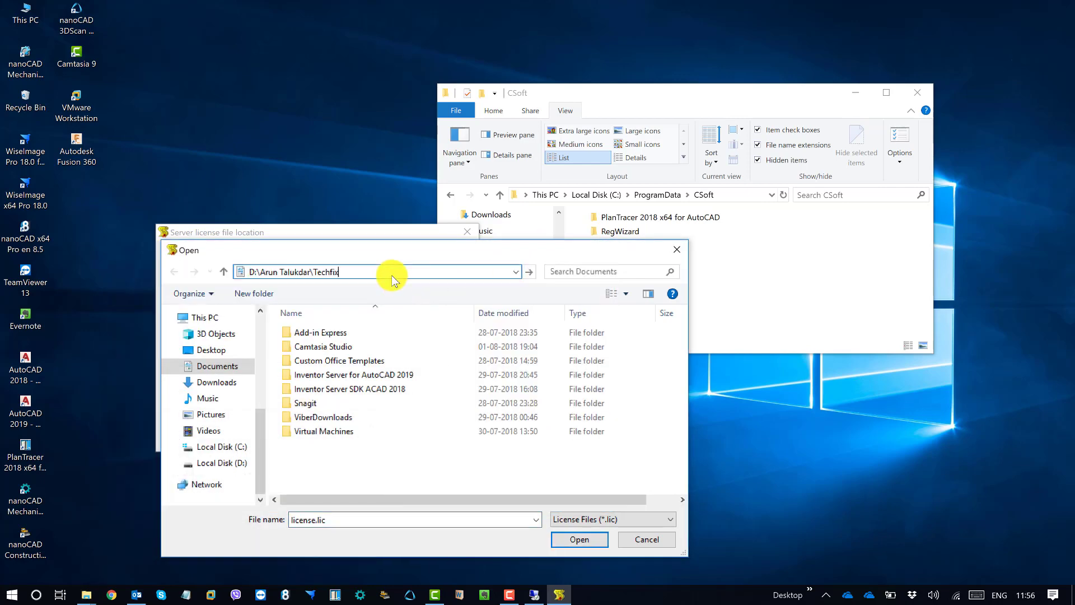
pyautogui.press('Return')
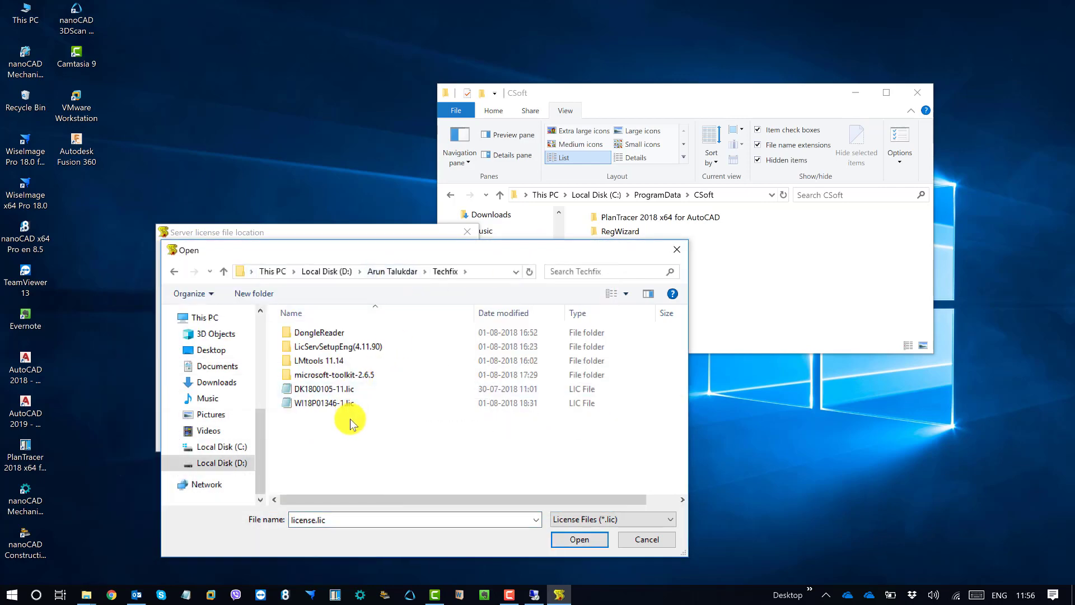
pyautogui.doubleClick(345, 401)
pyautogui.click(339, 438)
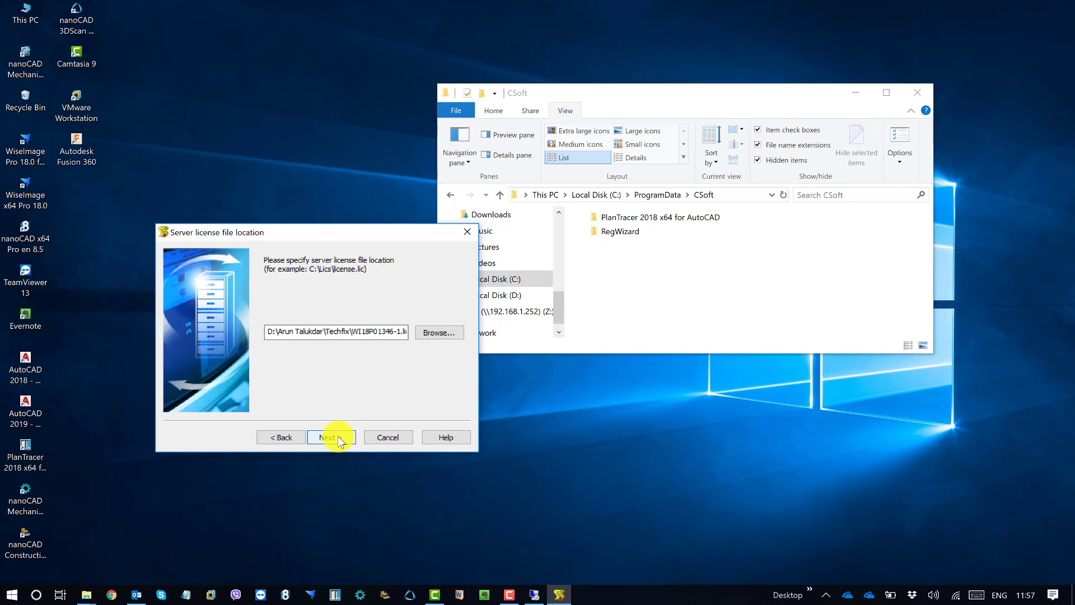
# Check the new LicServSetup\Licenses folder and keep the default server files destination
pyautogui.click(335, 438)
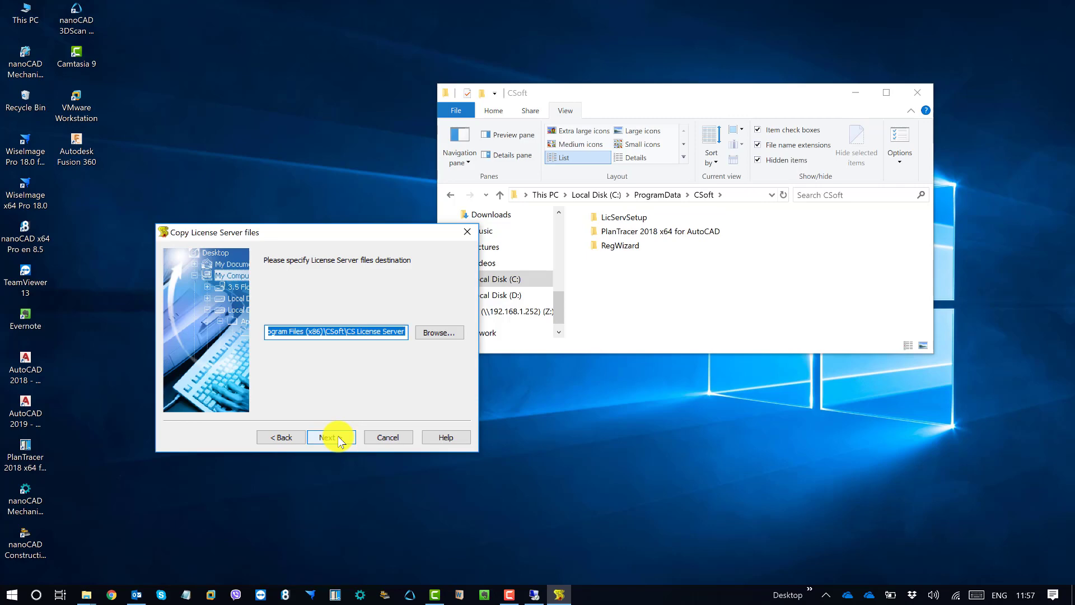
pyautogui.doubleClick(623, 217)
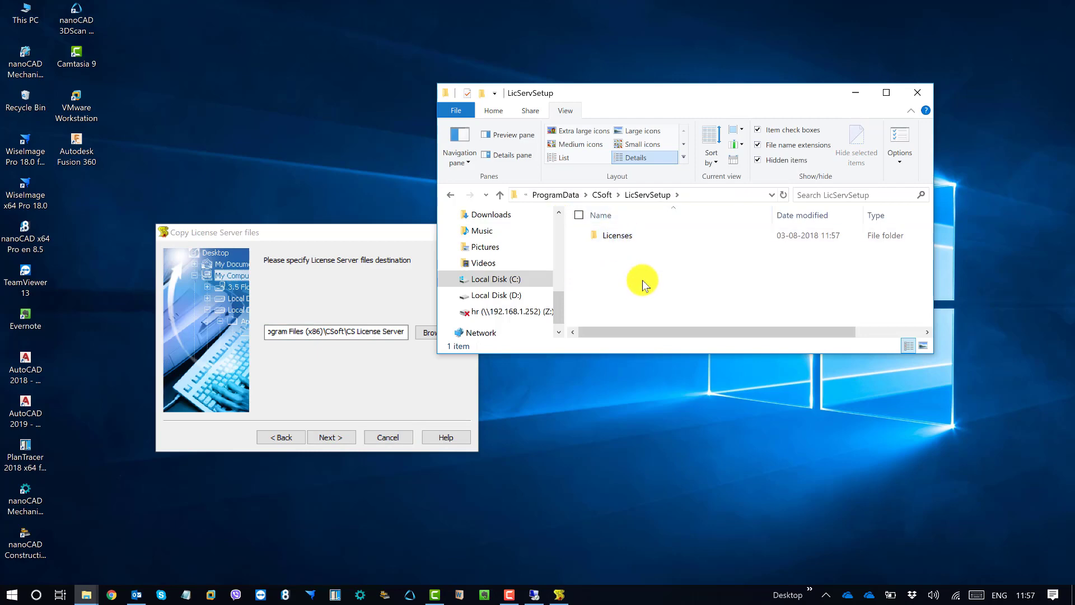
pyautogui.click(640, 237)
pyautogui.doubleClick(637, 234)
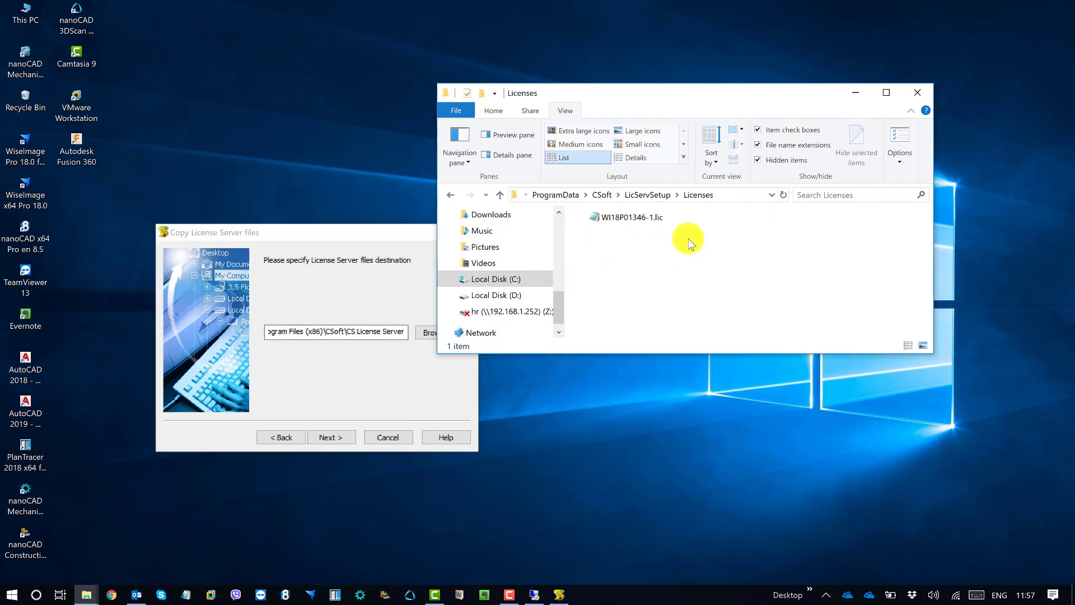
pyautogui.click(450, 195)
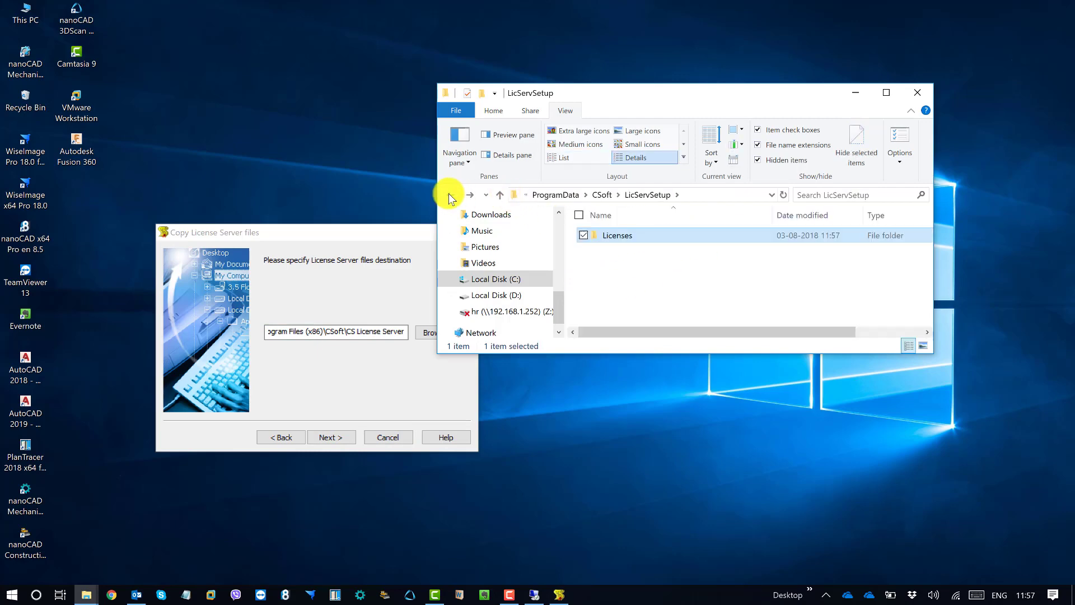
pyautogui.click(335, 439)
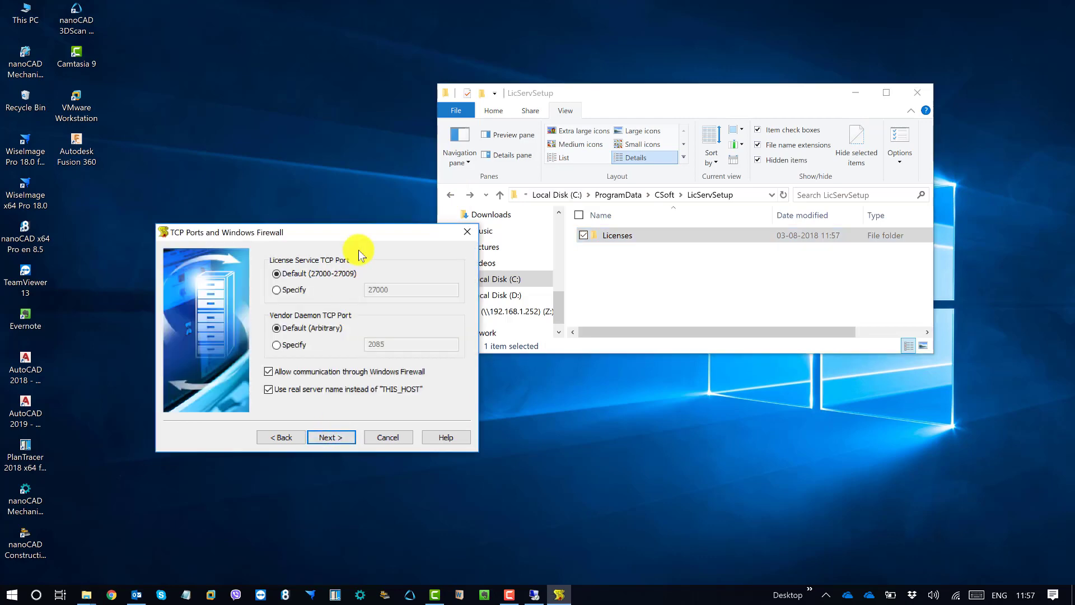
pyautogui.moveTo(359, 250); pyautogui.dragTo(297, 288)
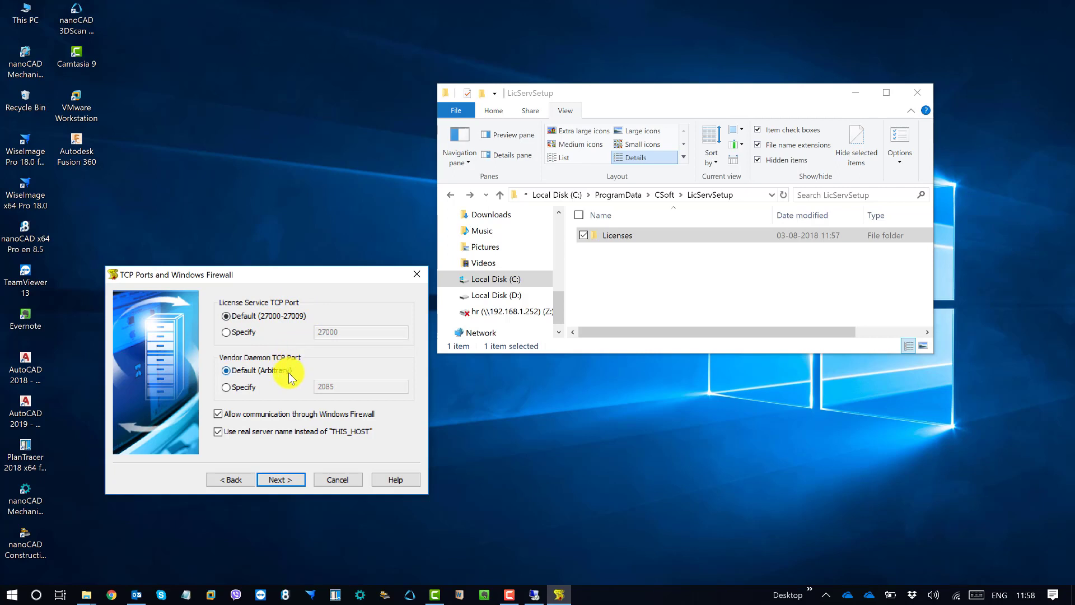
pyautogui.click(247, 391)
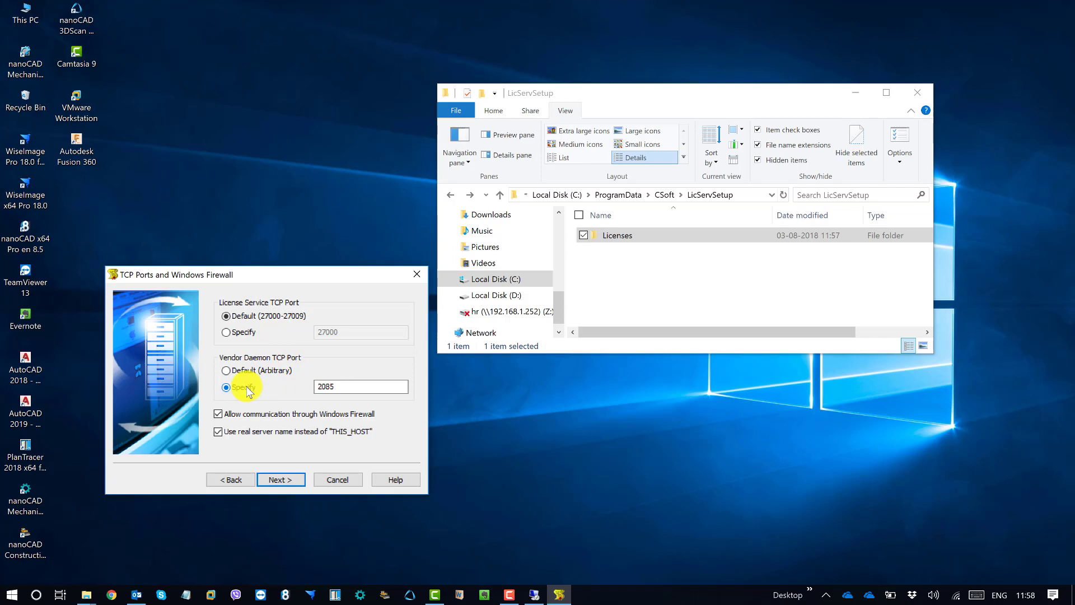
pyautogui.click(248, 371)
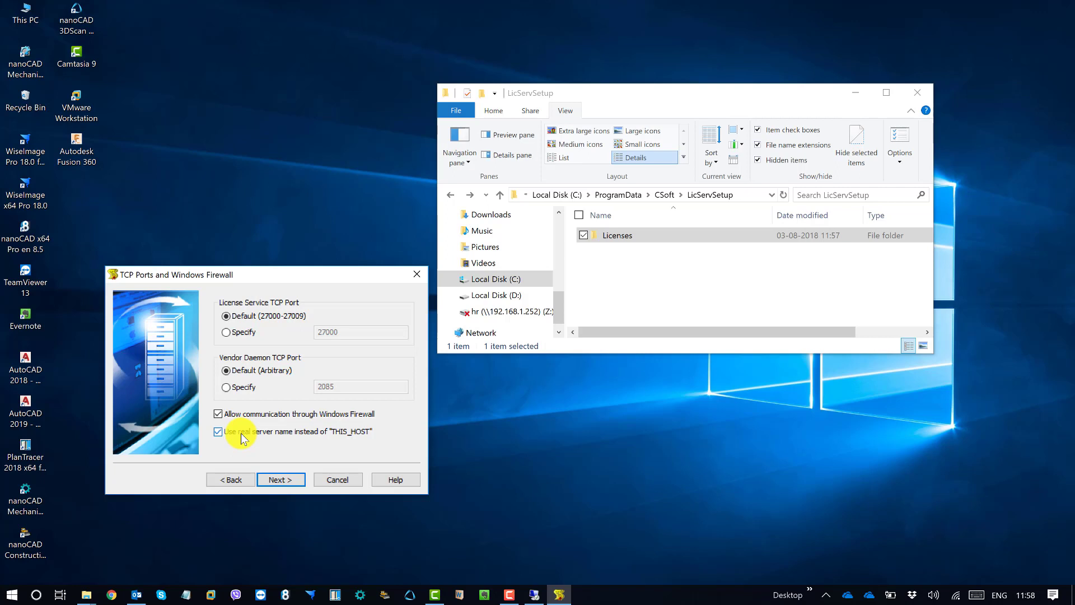
# Install the License Server, close the finished installer, and show the desktop with Win+D
pyautogui.click(275, 480)
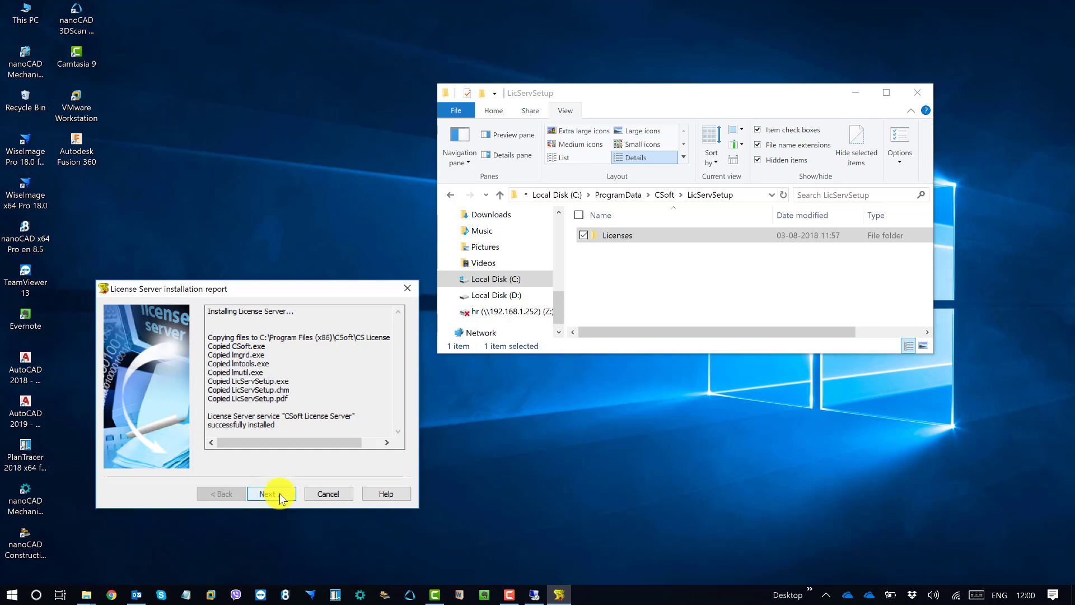
pyautogui.click(280, 493)
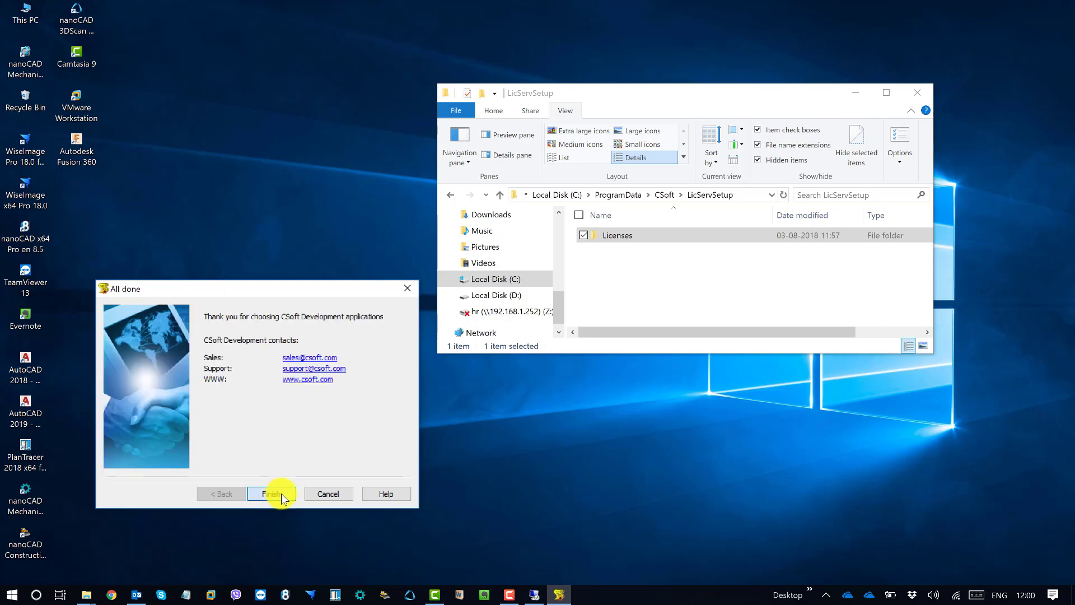
pyautogui.click(281, 493)
pyautogui.press('super+d')
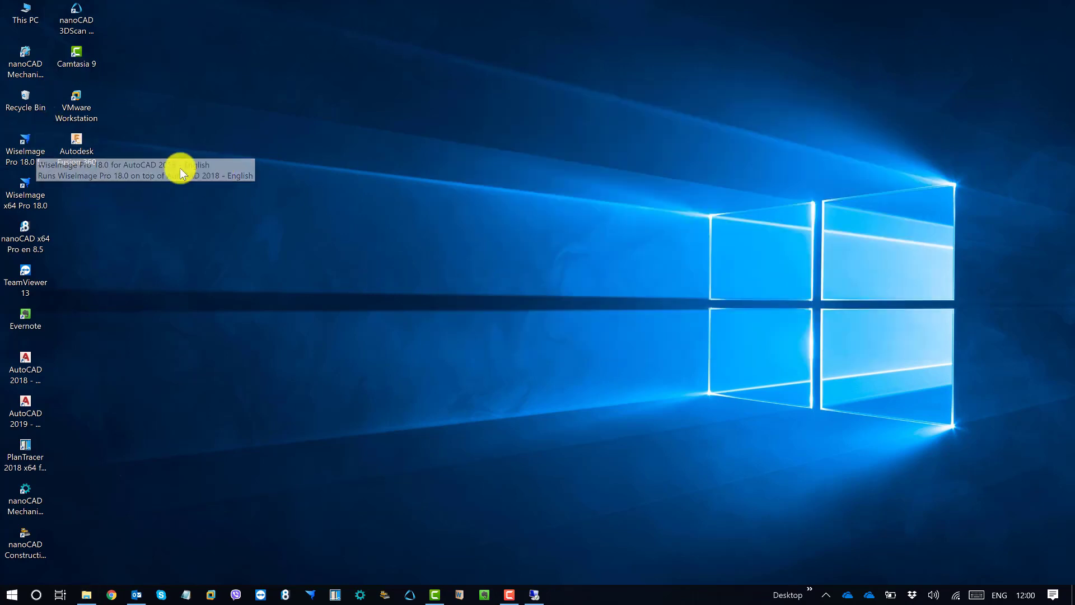
# Start a new WiseImage drawing and confirm About shows a Network license from 192.168.1.118
pyautogui.doubleClick(29, 186)
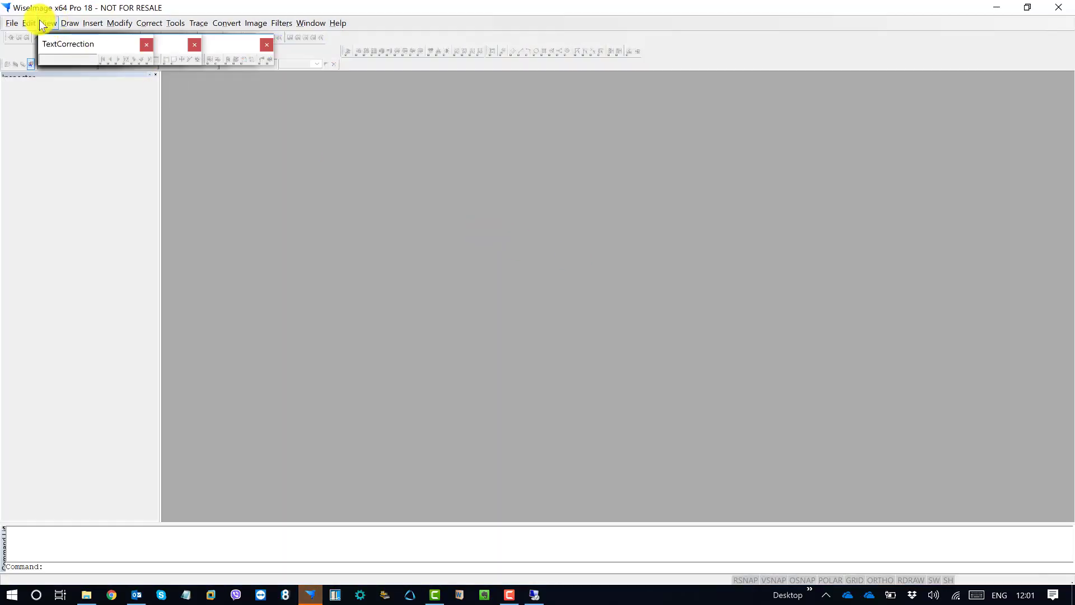
pyautogui.click(11, 23)
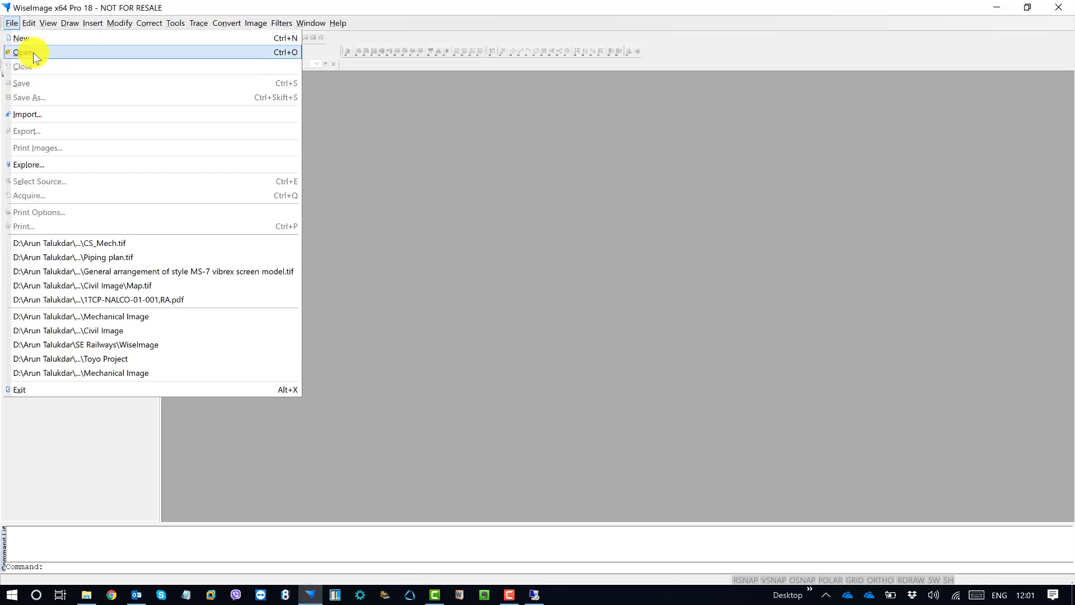
pyautogui.click(36, 39)
pyautogui.click(350, 23)
pyautogui.click(361, 57)
pyautogui.moveTo(561, 205); pyautogui.dragTo(557, 168)
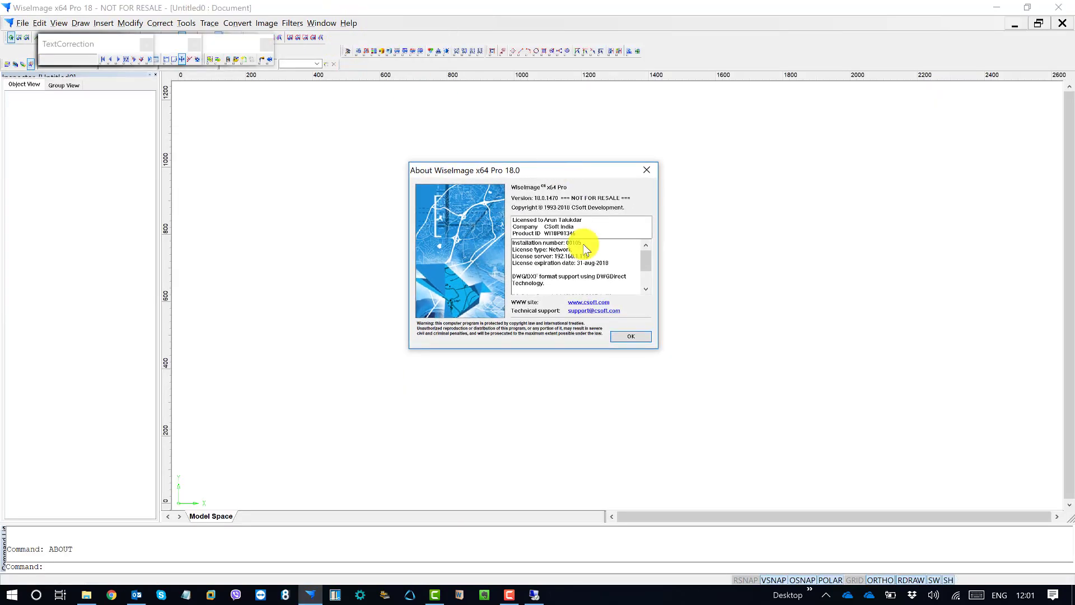
pyautogui.moveTo(589, 256); pyautogui.dragTo(502, 257)
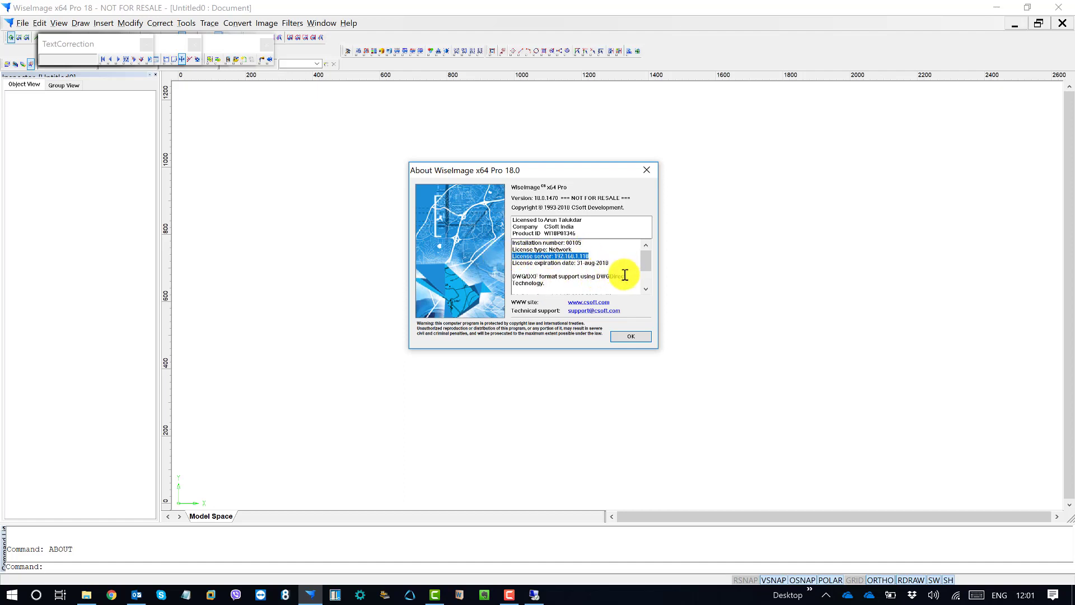
pyautogui.click(650, 172)
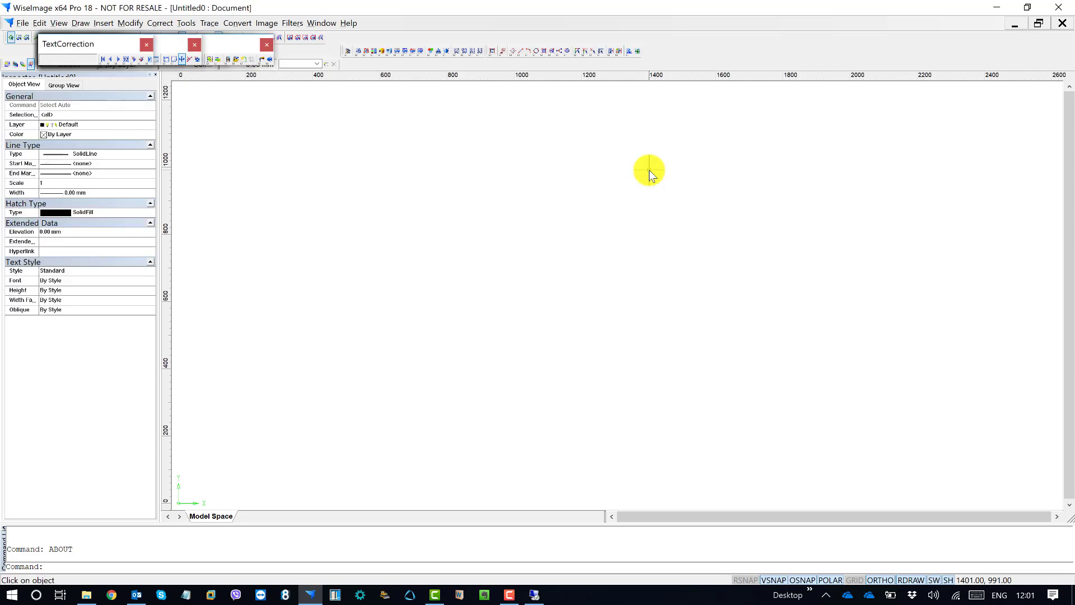
pyautogui.click(1055, 9)
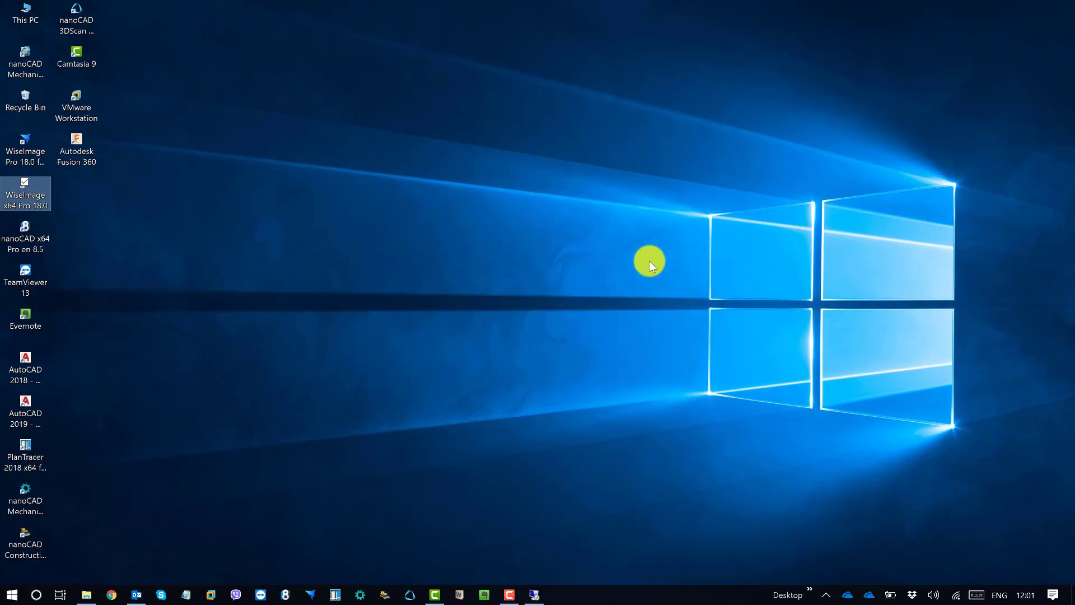
pyautogui.rightClick(443, 207)
pyautogui.click(358, 248)
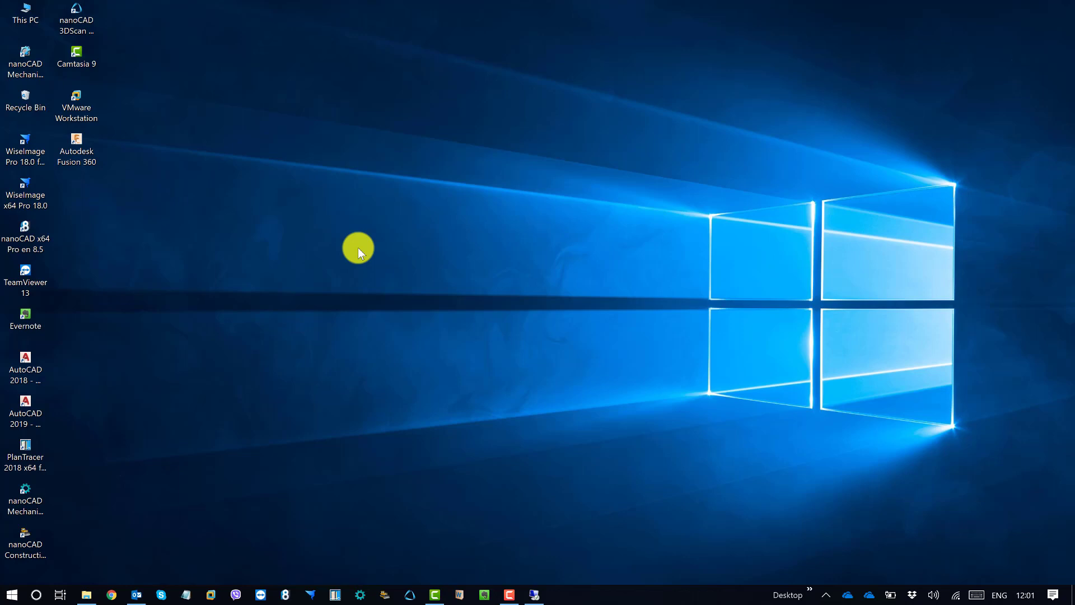
pyautogui.rightClick(351, 237)
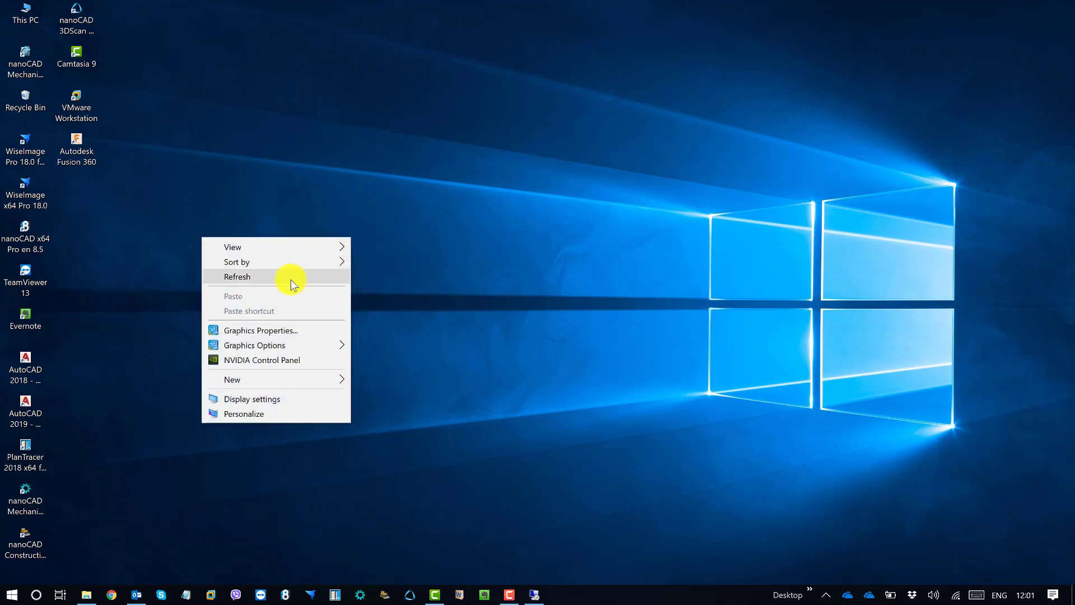
pyautogui.click(290, 280)
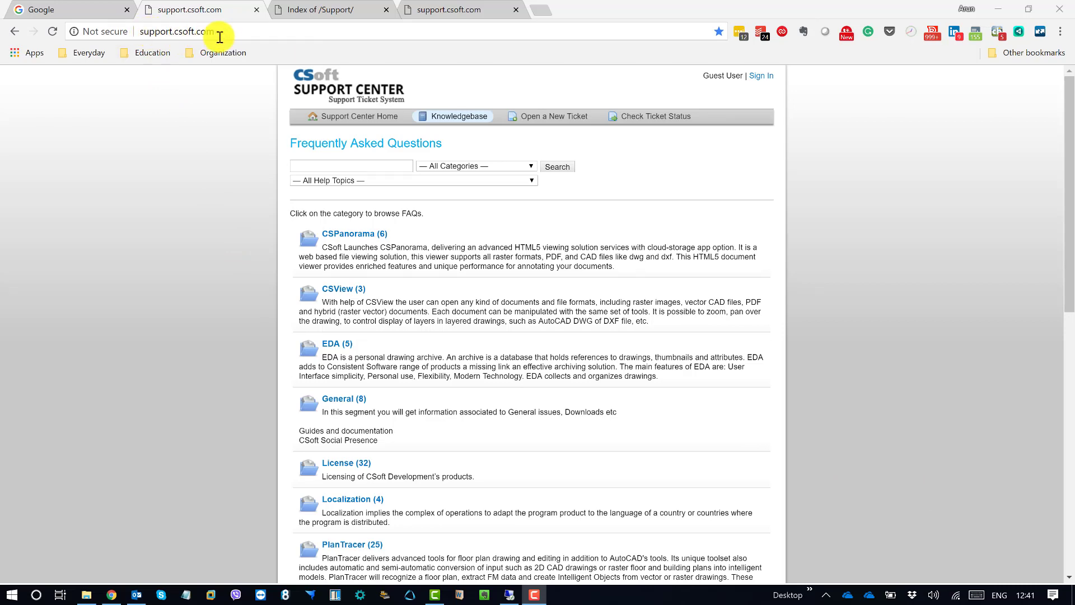
# Open the License (32) knowledgebase category and scroll through its licensing FAQs
pyautogui.scroll(-1, 335, 314)
pyautogui.scroll(-3, 336, 313)
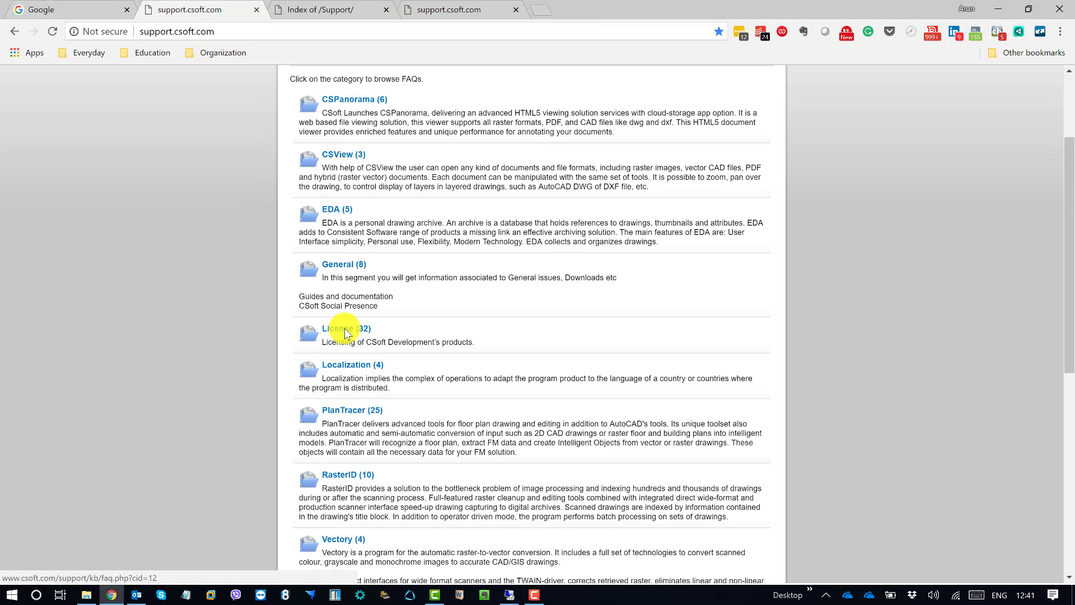
pyautogui.click(345, 329)
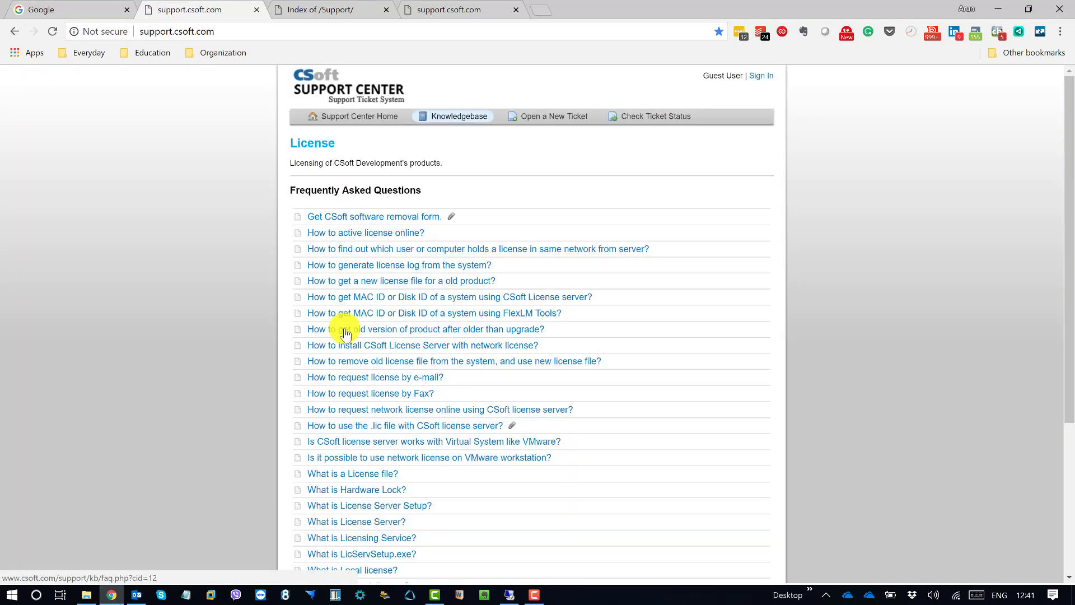
pyautogui.scroll(-5, 345, 328)
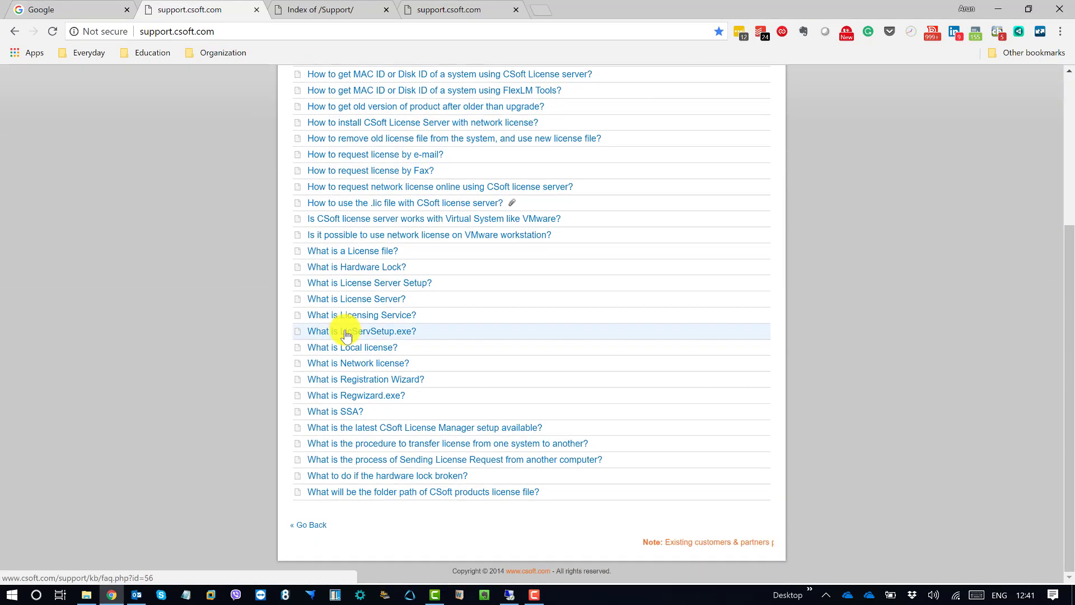
pyautogui.scroll(5, 344, 336)
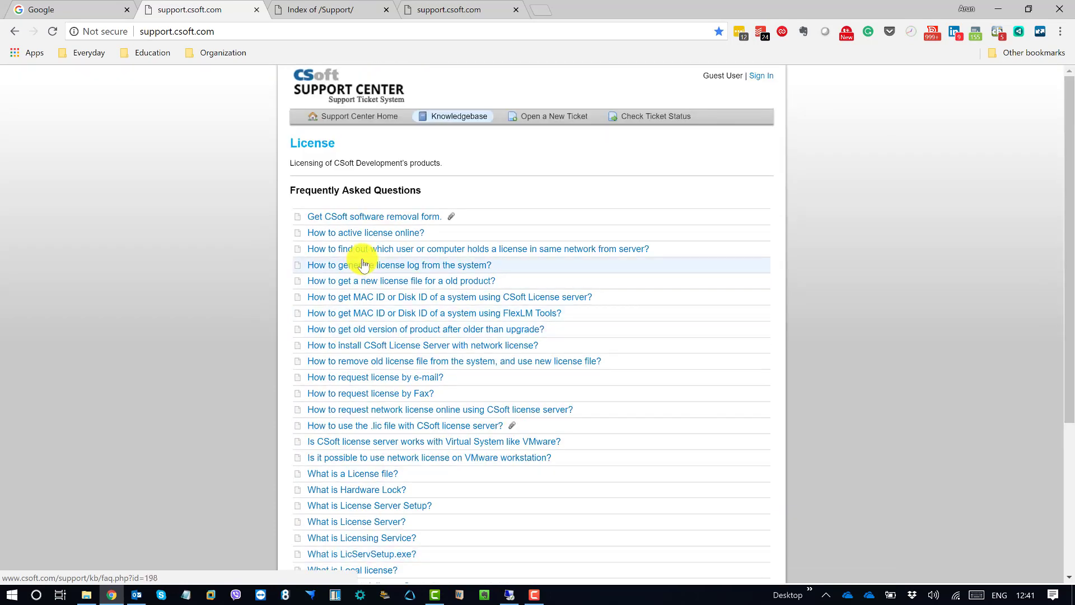
pyautogui.scroll(-4, 363, 265)
pyautogui.scroll(3, 363, 264)
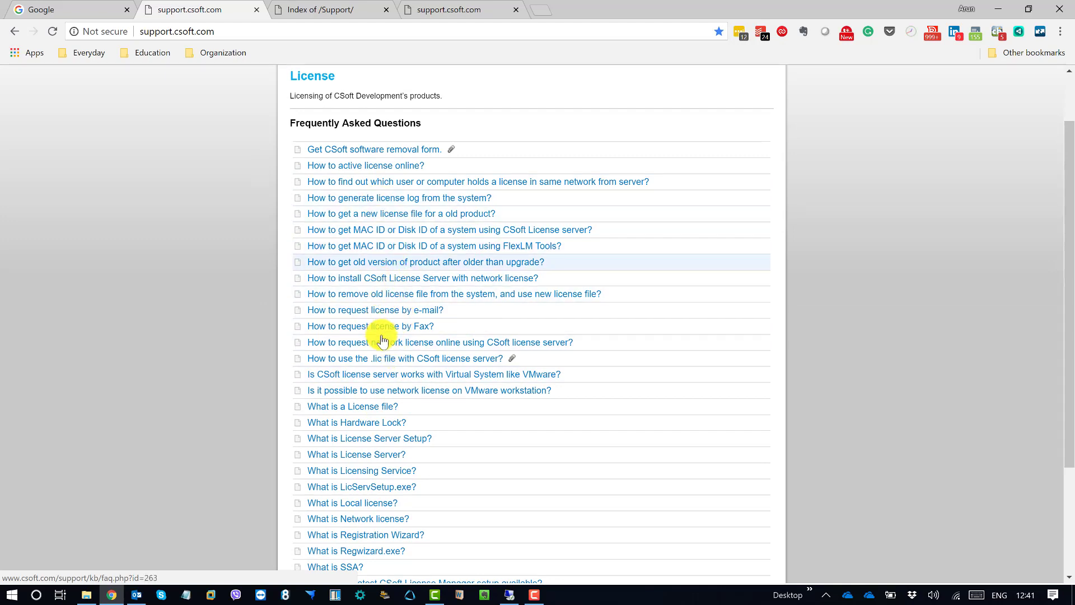
pyautogui.scroll(2, 399, 342)
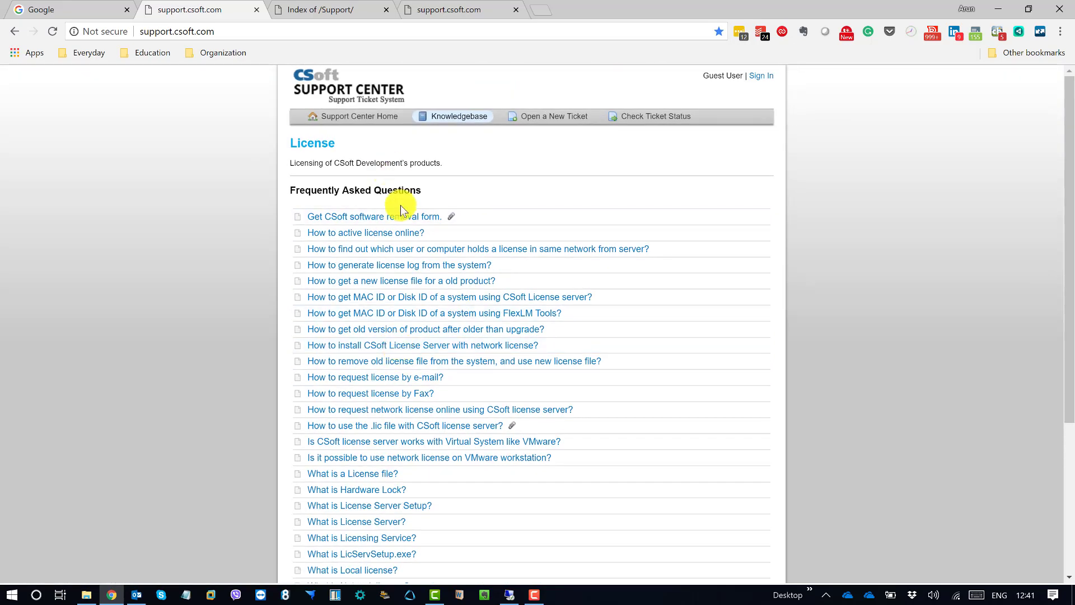
pyautogui.scroll(-4, 331, 300)
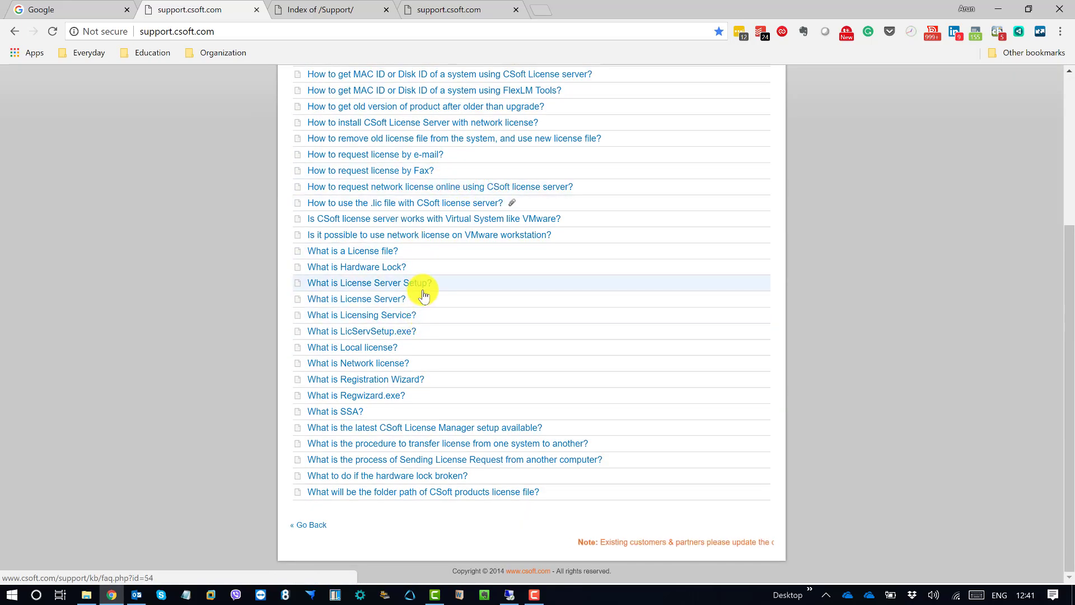
pyautogui.scroll(4, 434, 288)
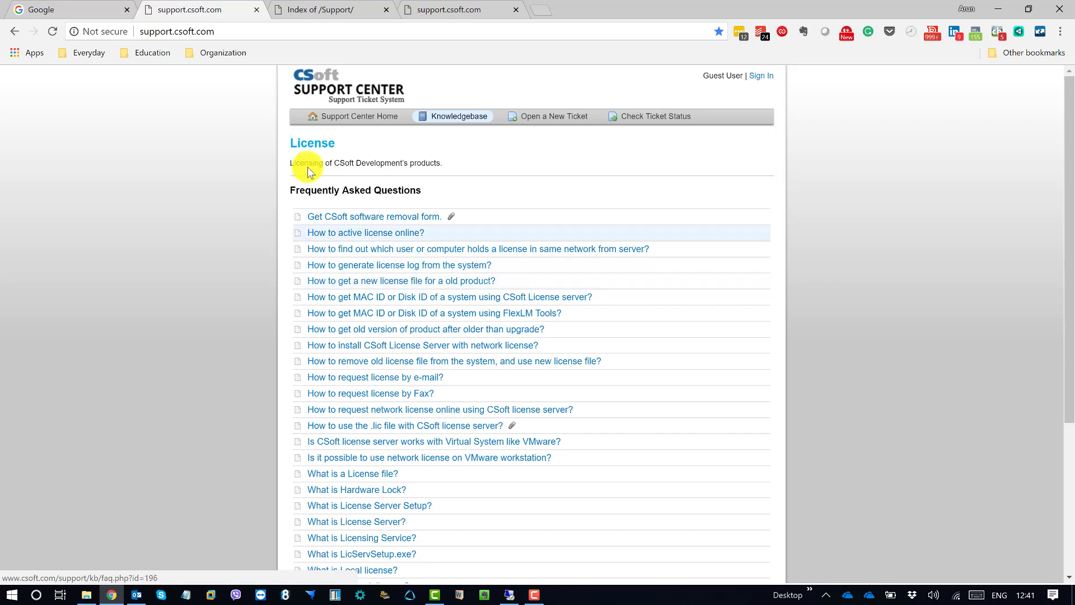
pyautogui.click(317, 12)
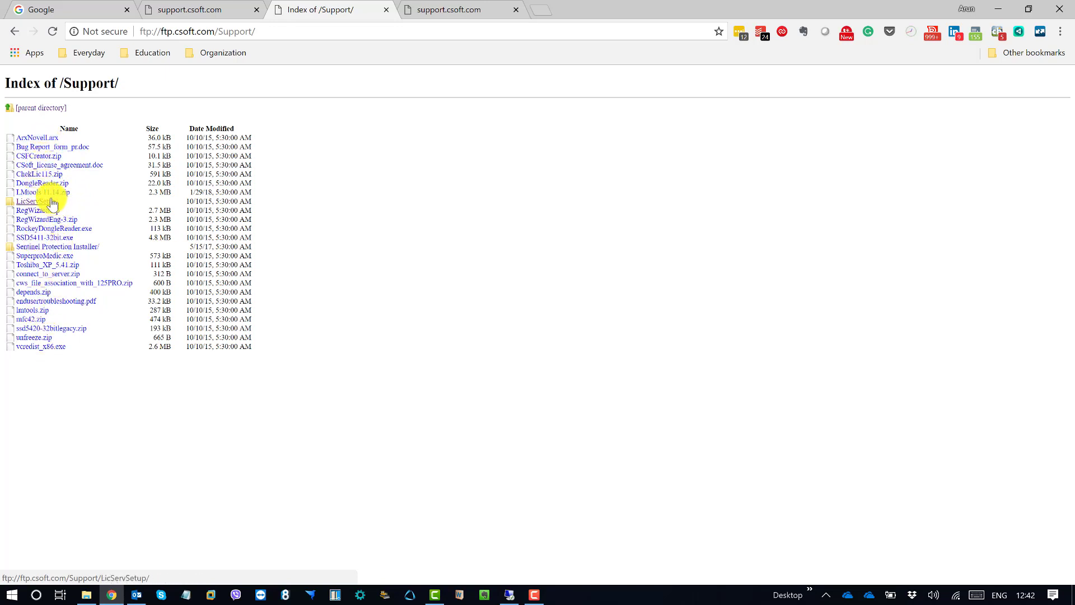
# Browse the FTP Support index into LicServSetup/Latest/ to reach the newest license server setups
pyautogui.click(49, 202)
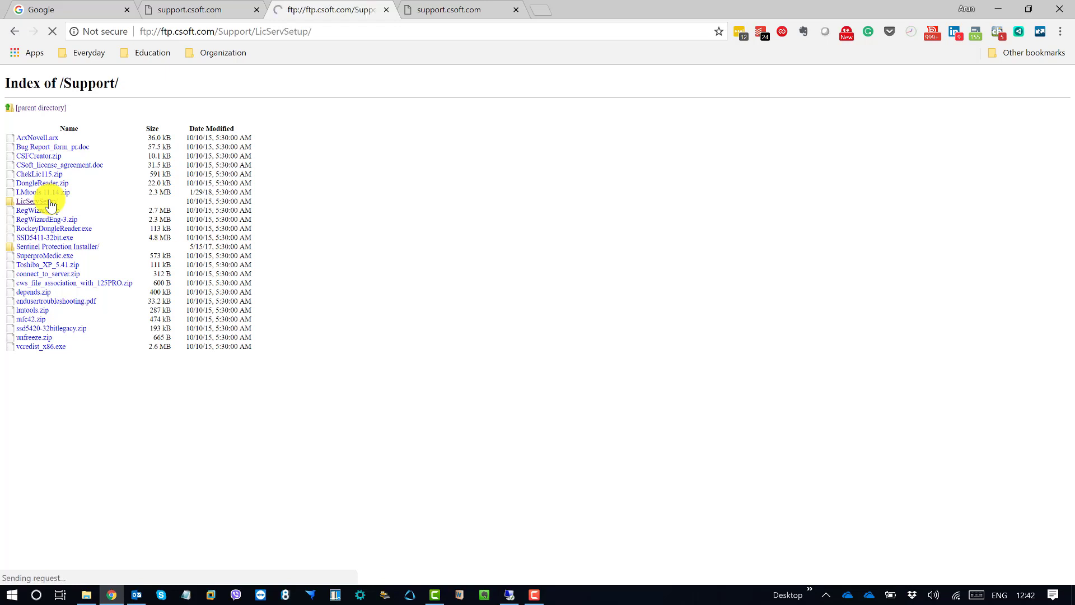
pyautogui.click(25, 140)
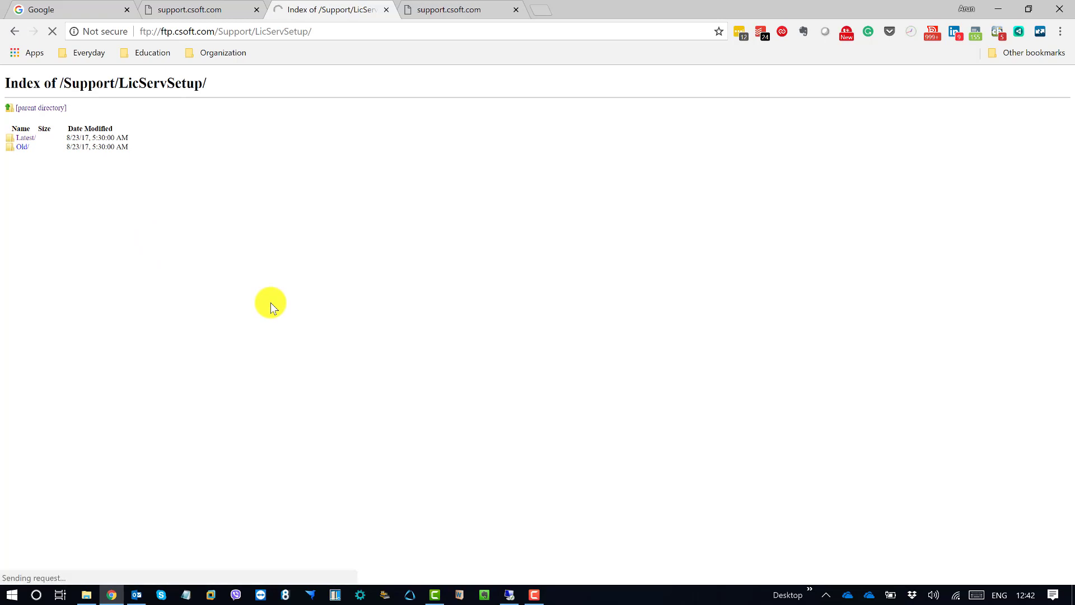
pyautogui.click(22, 138)
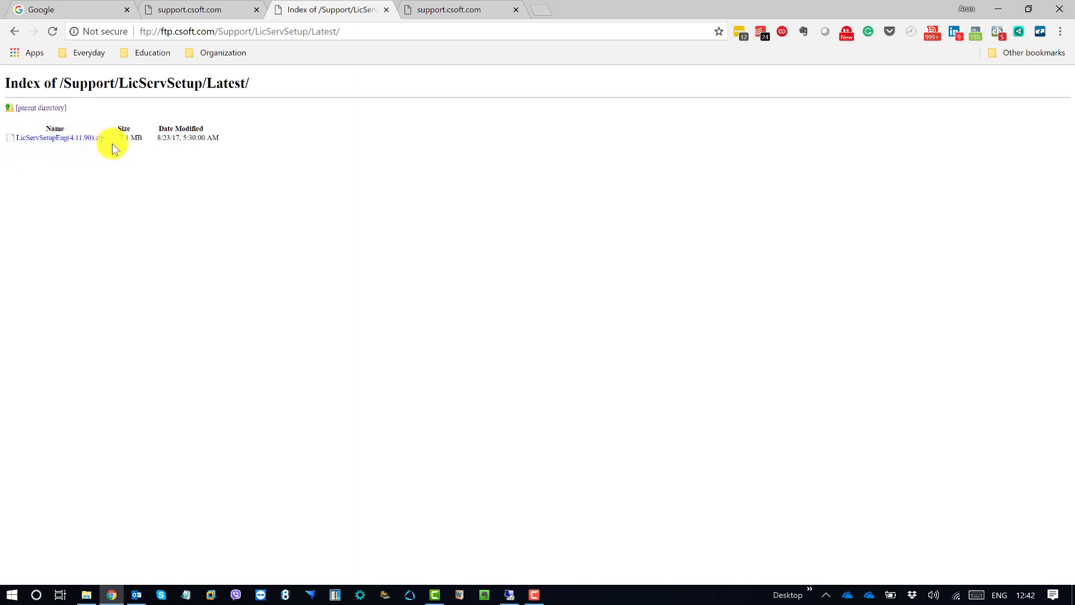
# Switch to the support.csoft.com sign-in tab, then minimize Chrome and refresh the desktop
pyautogui.click(454, 12)
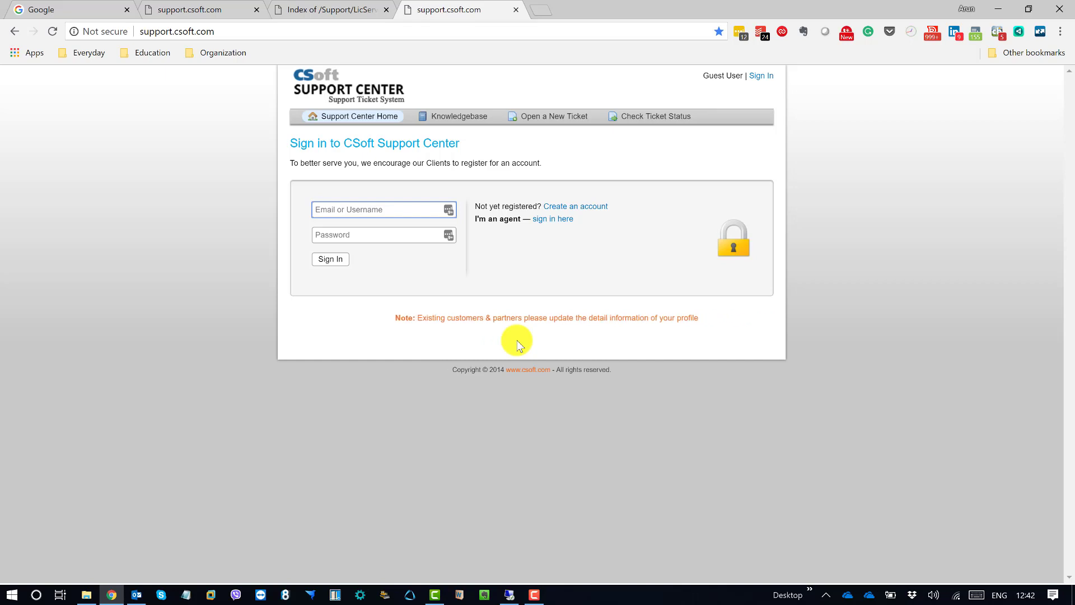
pyautogui.click(999, 10)
pyautogui.rightClick(348, 261)
pyautogui.click(257, 303)
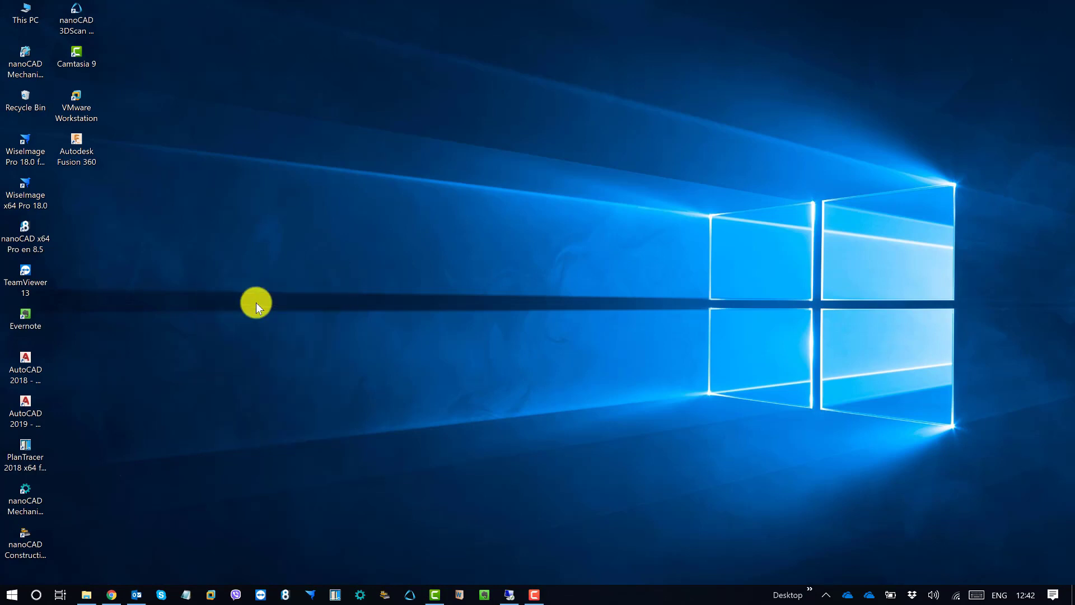